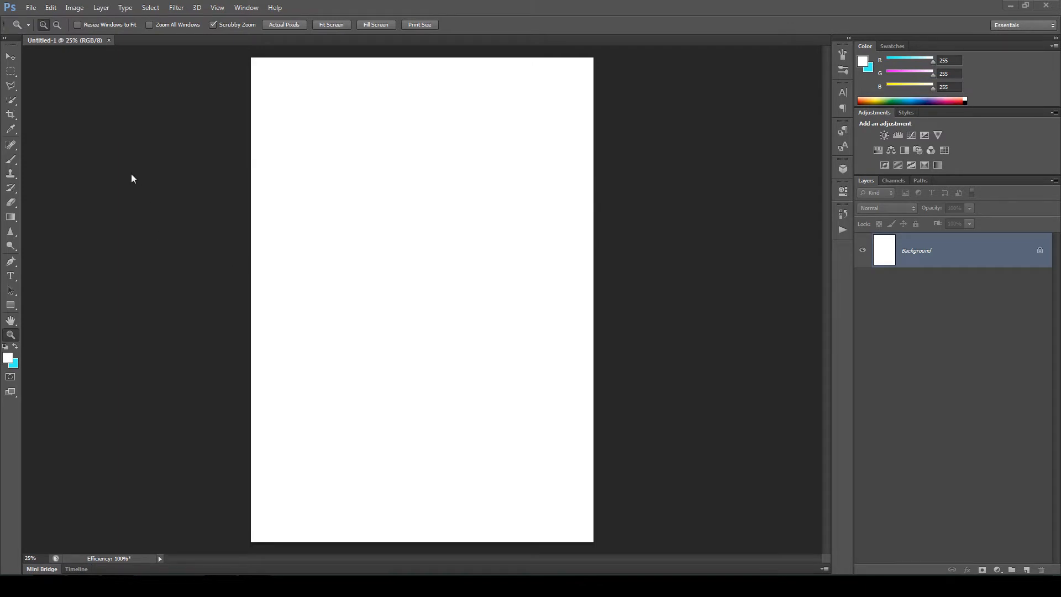
# - Review the UI language setting in the Interface preferences and accept the preferences
pyautogui.click(51, 8)
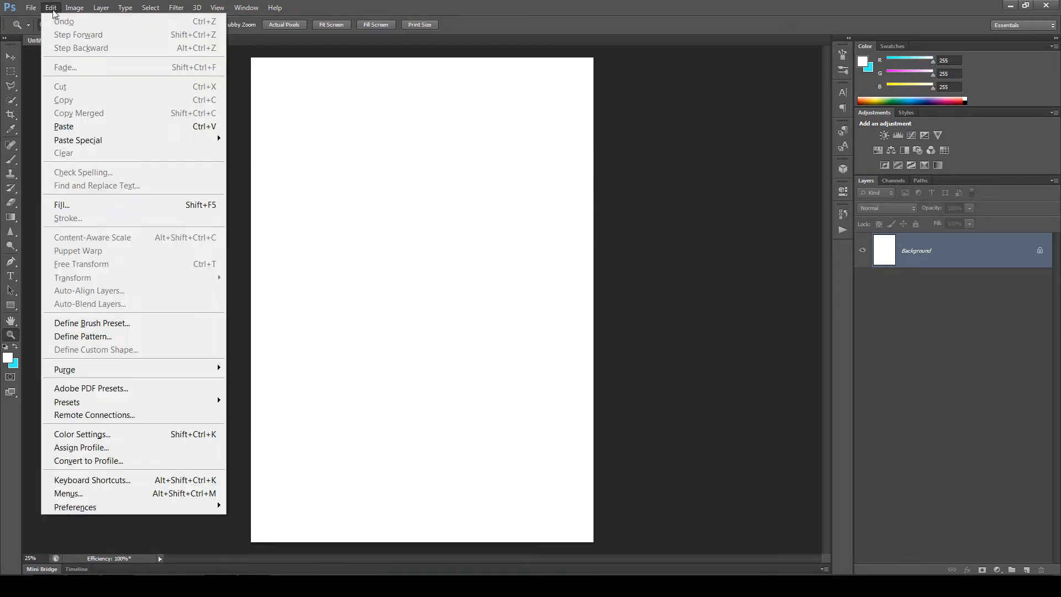
pyautogui.moveTo(139, 508)
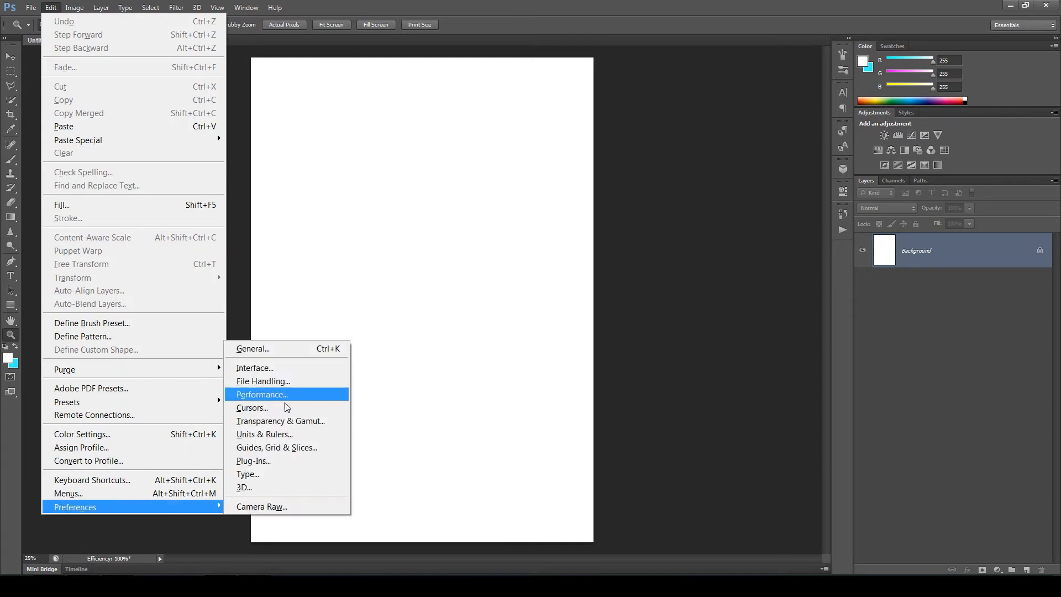
pyautogui.click(254, 369)
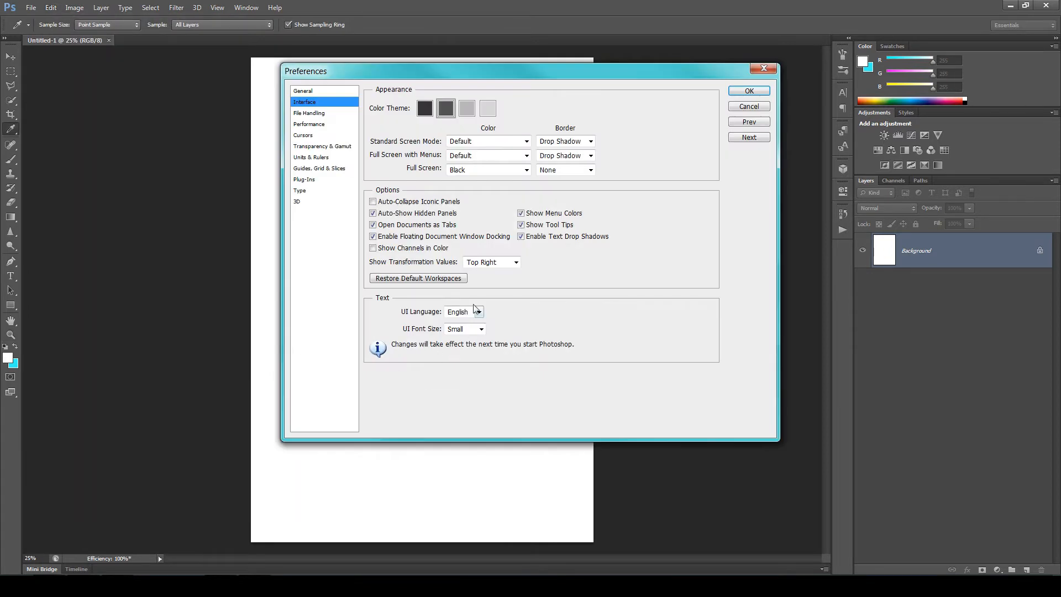
pyautogui.click(749, 93)
pyautogui.press('z')
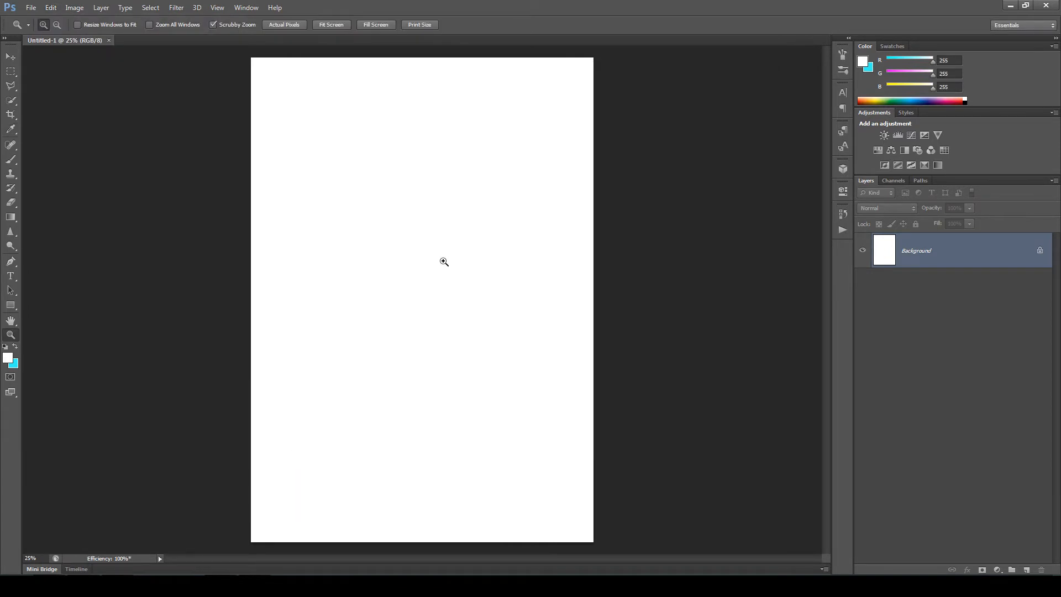
# - Check the document's color mode and bits-per-channel setting
pyautogui.click(75, 8)
pyautogui.moveTo(86, 30)
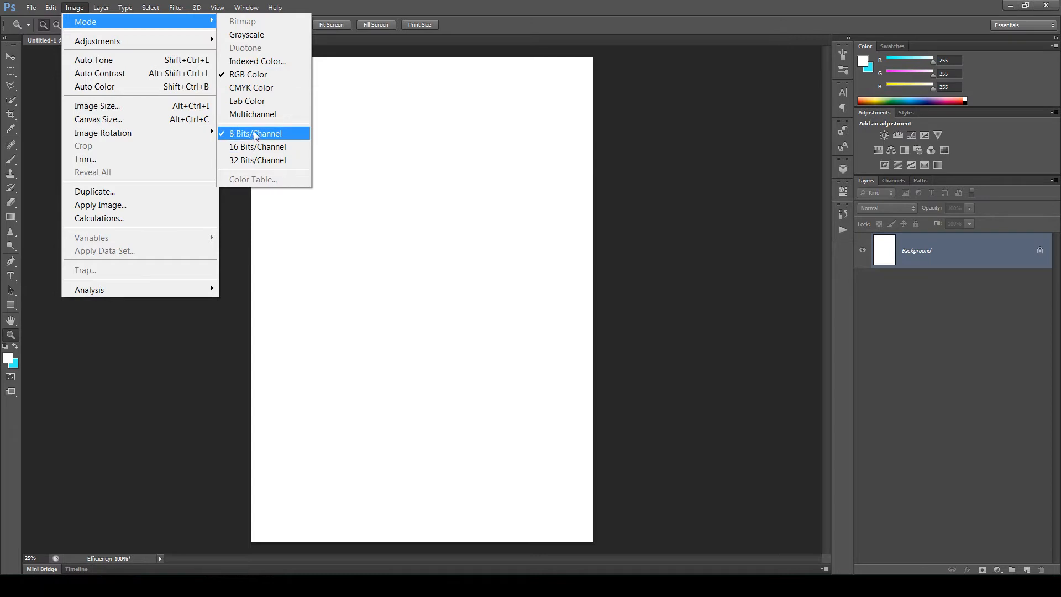
pyautogui.click(76, 10)
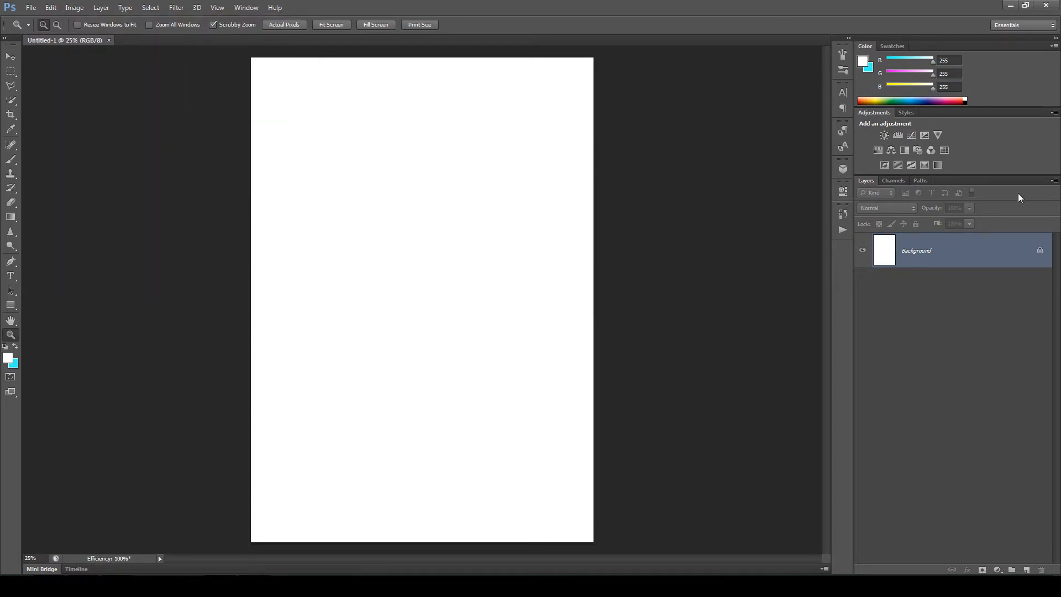
# - Review the Layers panel options, including Add "copy" to Copied Layers and Groups, and accept them
pyautogui.click(1054, 184)
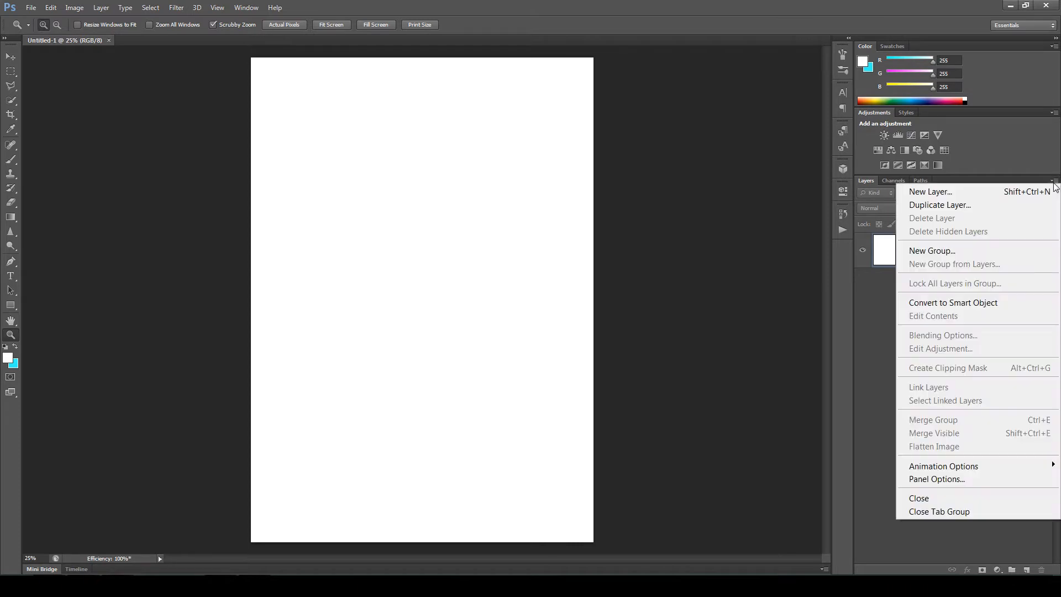
pyautogui.click(969, 478)
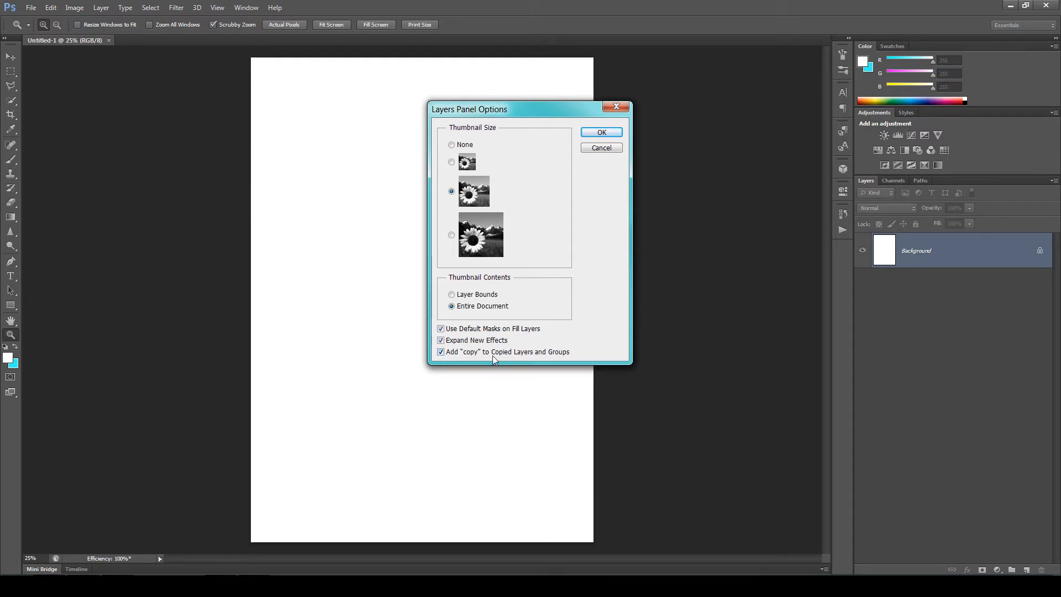
pyautogui.click(601, 134)
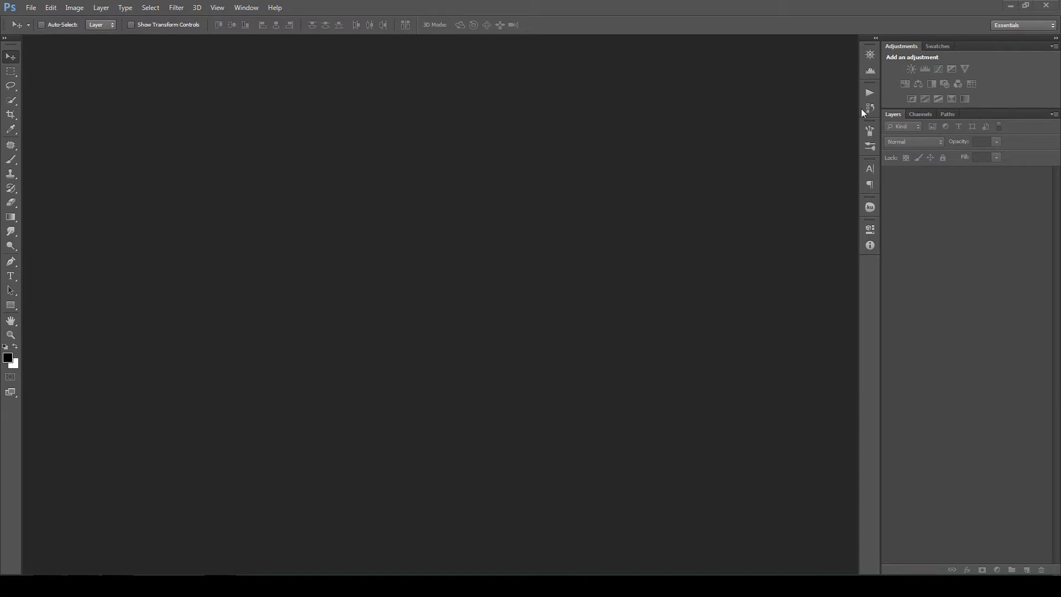
# - Load the action file ANALOG DOUBLE EXP - Mint Actions.atn and expand its action set
pyautogui.click(870, 93)
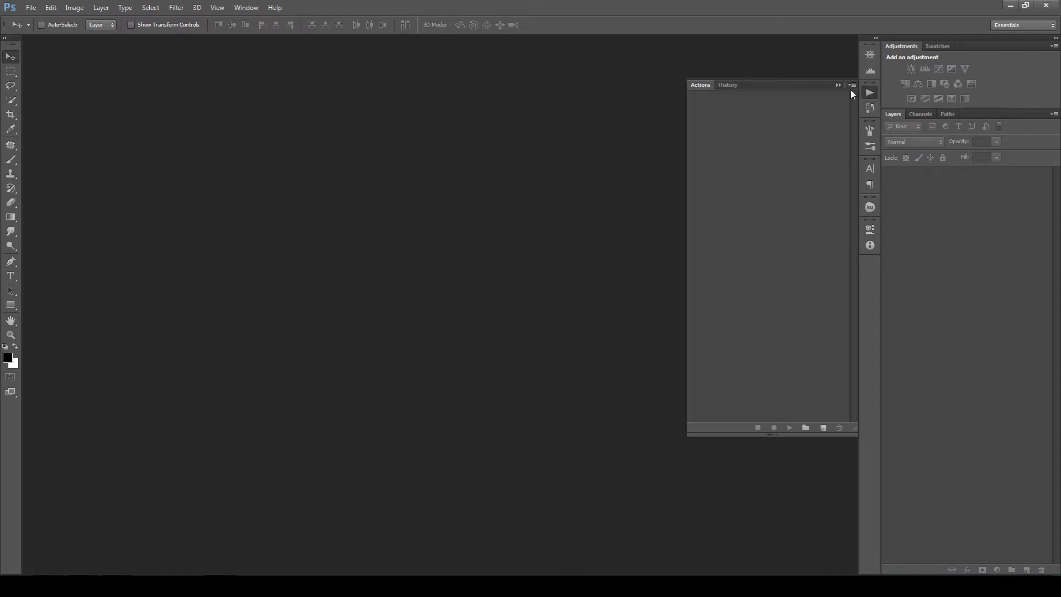
pyautogui.click(852, 84)
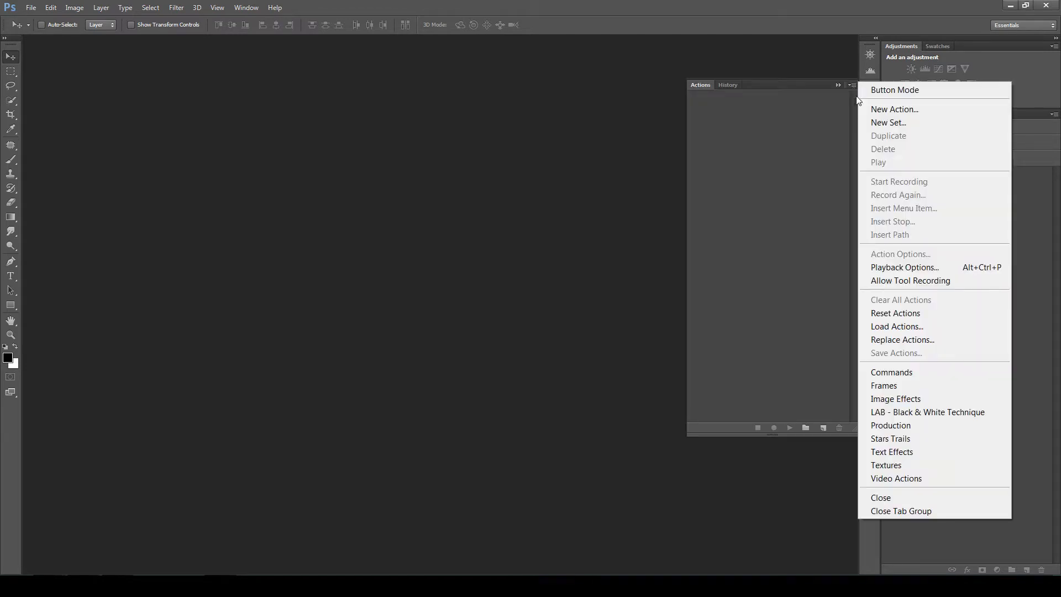
pyautogui.click(907, 328)
pyautogui.click(119, 56)
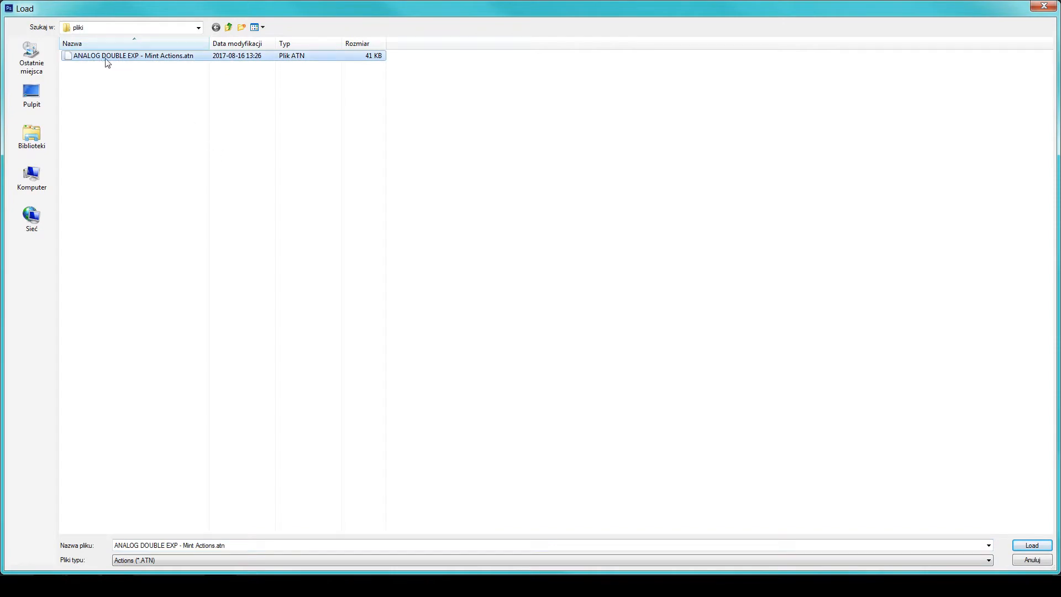
pyautogui.click(1032, 547)
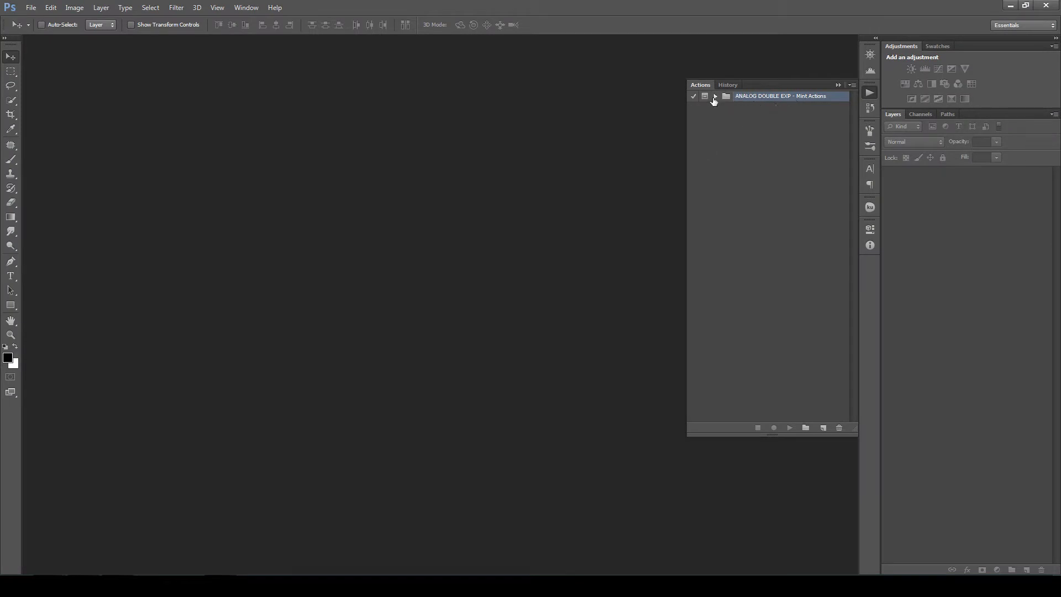
pyautogui.click(715, 97)
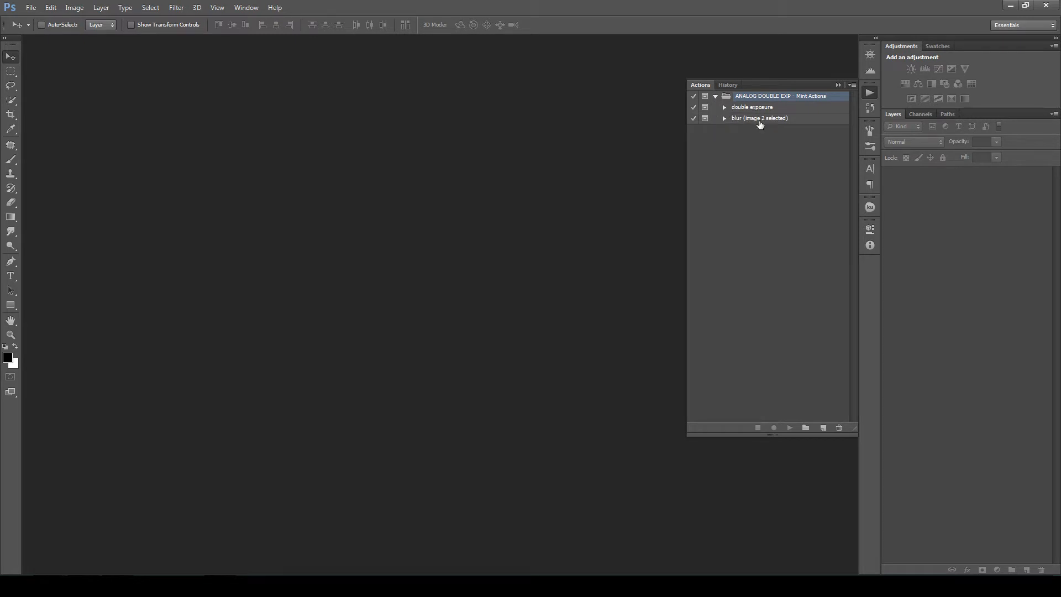
# - Load the pattern file analog double exp patterns.pat through the Preset Manager and close the manager
pyautogui.click(50, 7)
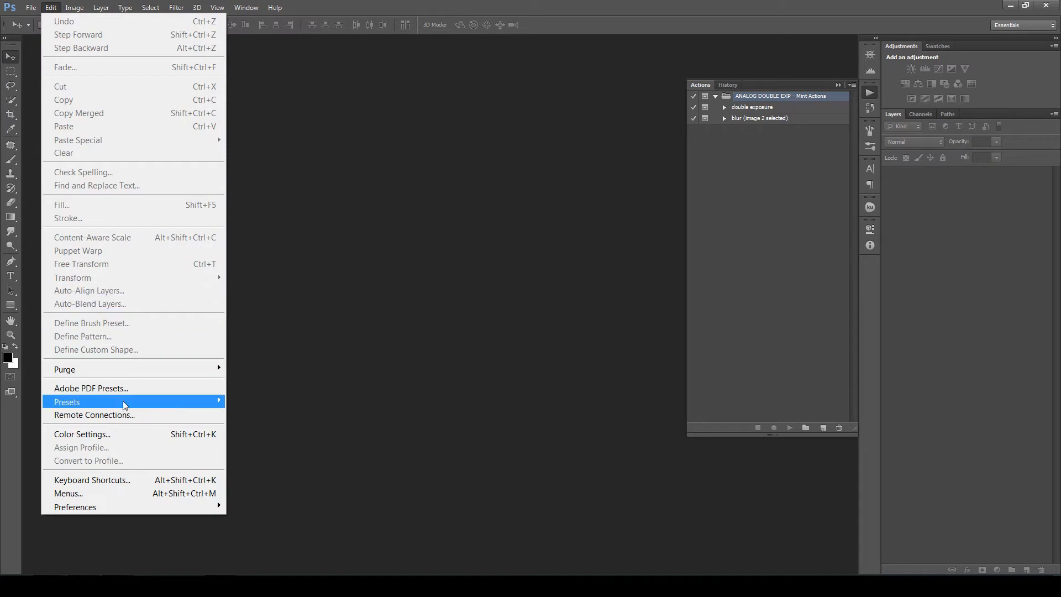
pyautogui.moveTo(216, 402)
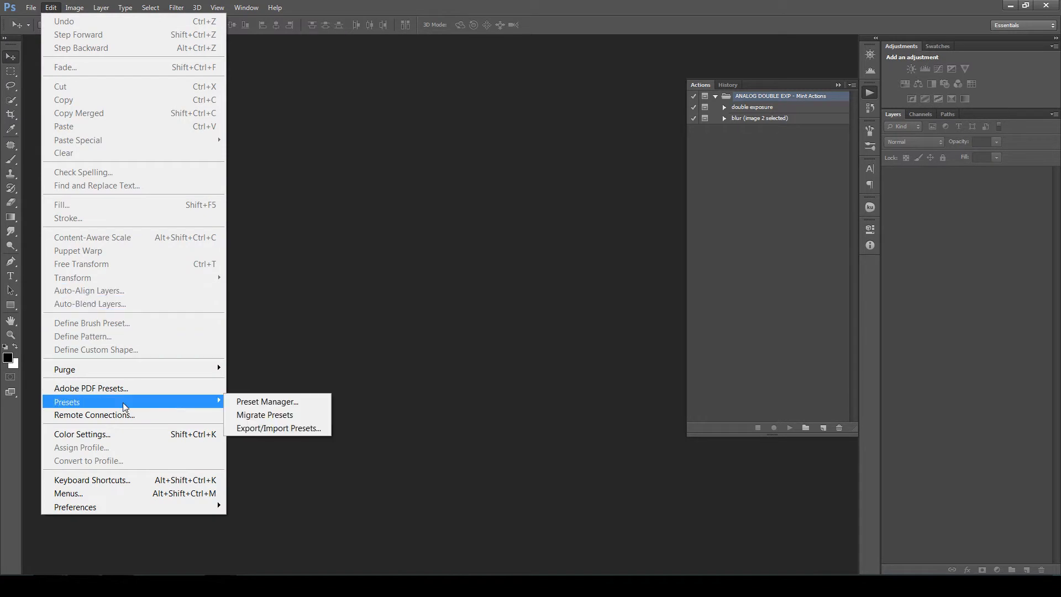
pyautogui.click(247, 403)
pyautogui.click(313, 70)
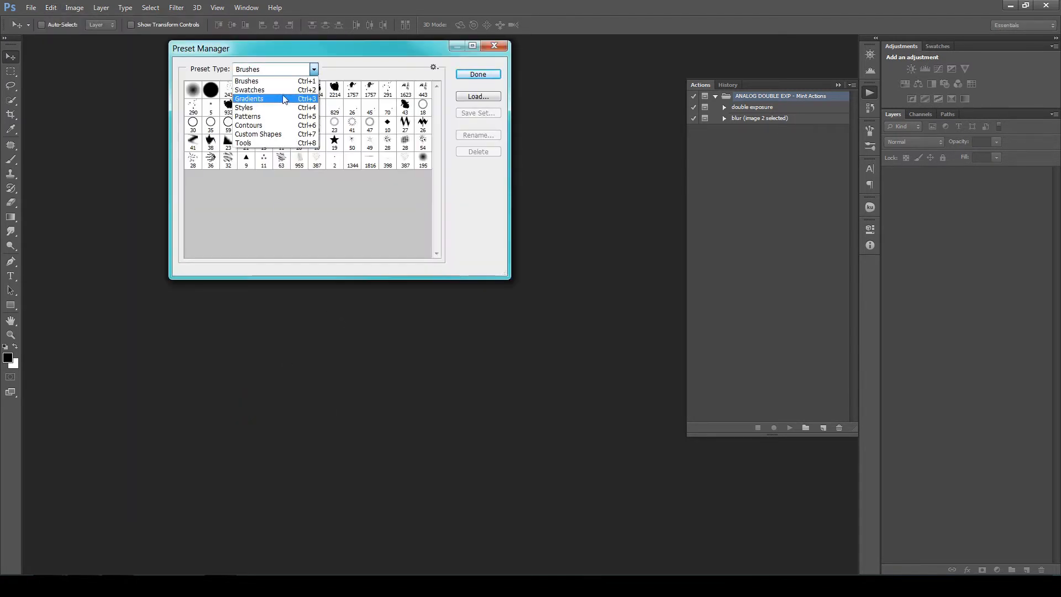
pyautogui.click(269, 116)
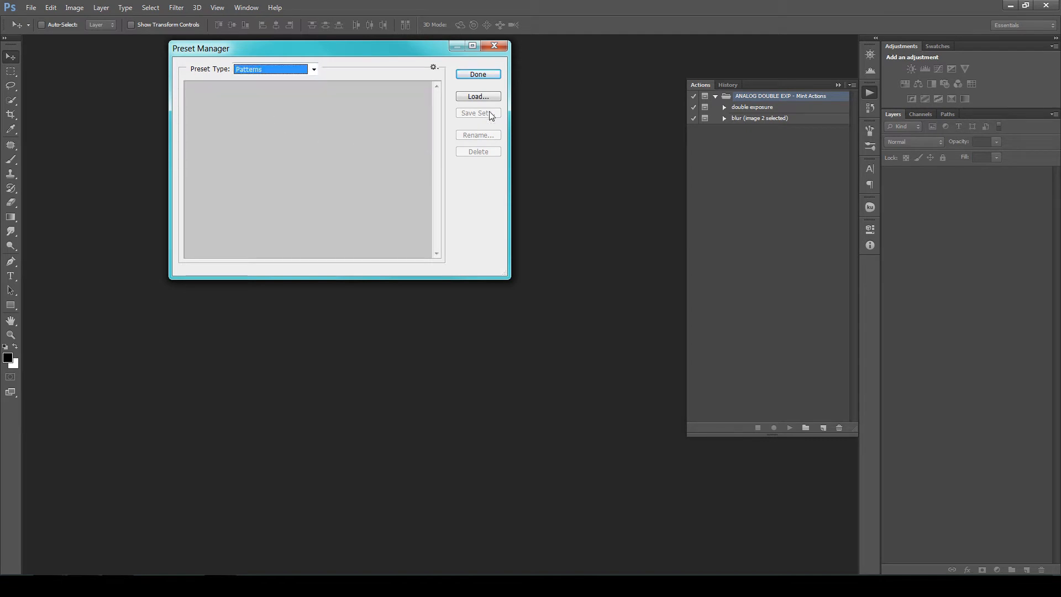
pyautogui.click(476, 97)
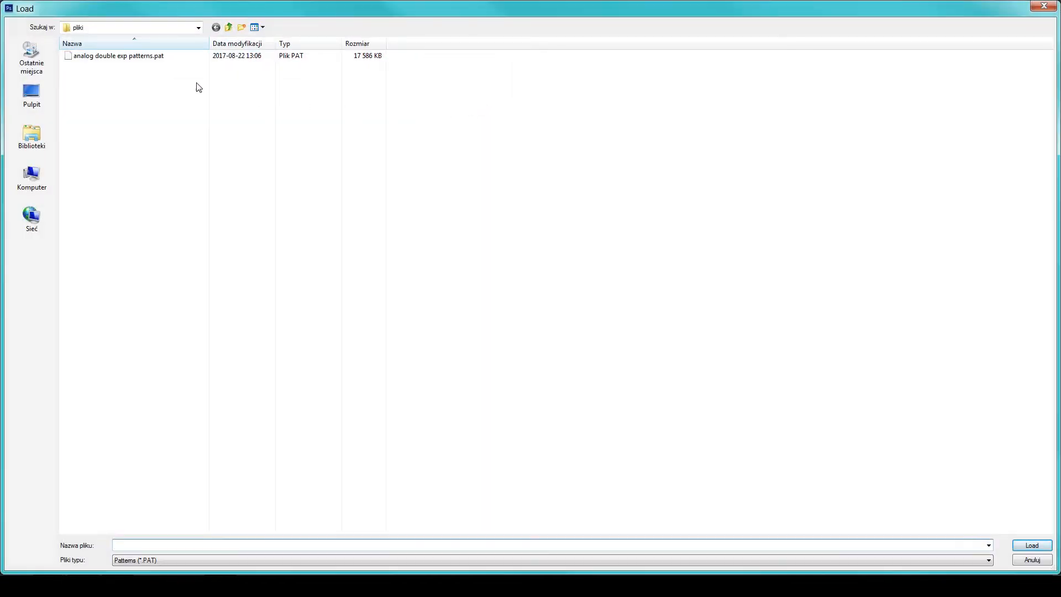
pyautogui.click(123, 57)
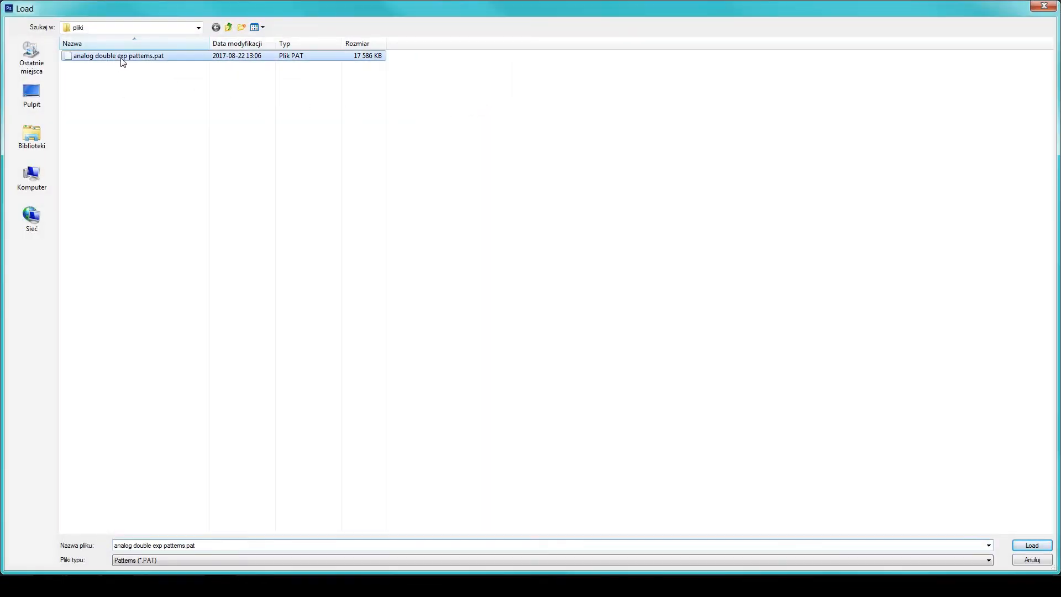
pyautogui.click(1032, 546)
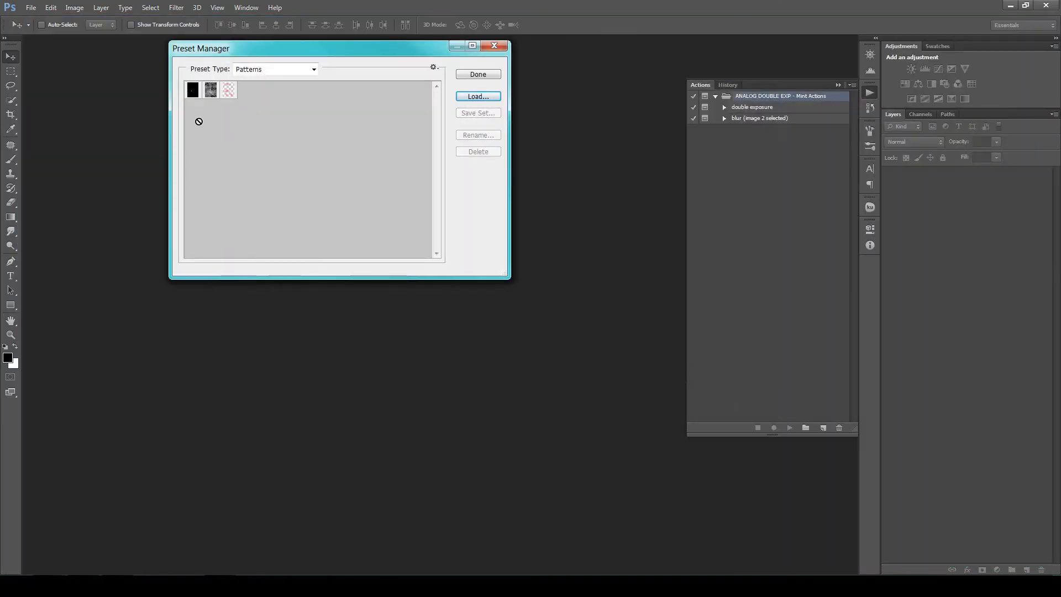
pyautogui.click(479, 74)
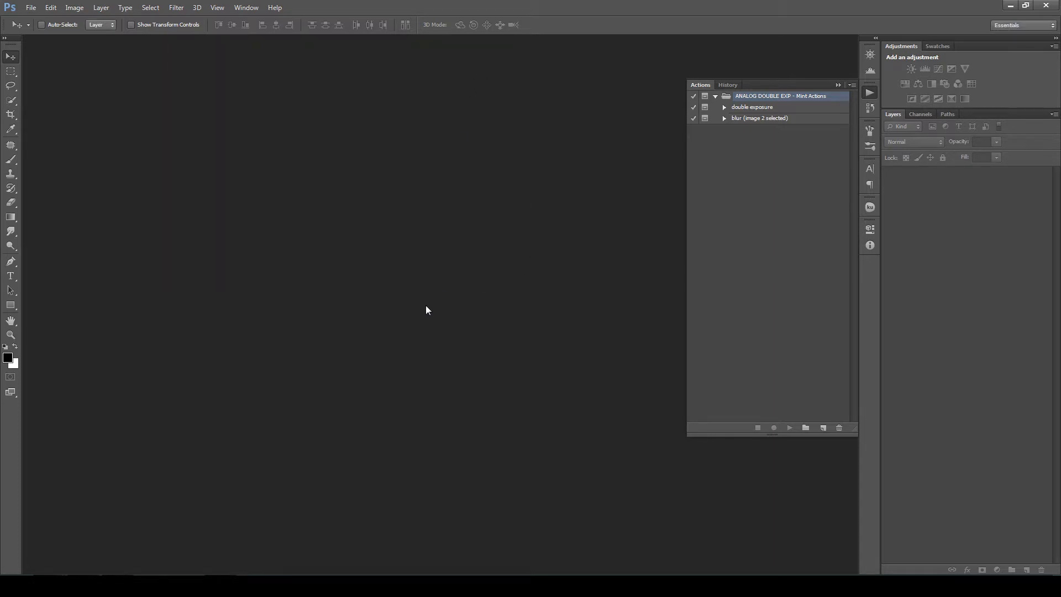
# - Open young-man-1588733.jpg from the tutorial folder in Photoshop
pyautogui.moveTo(78, 569)
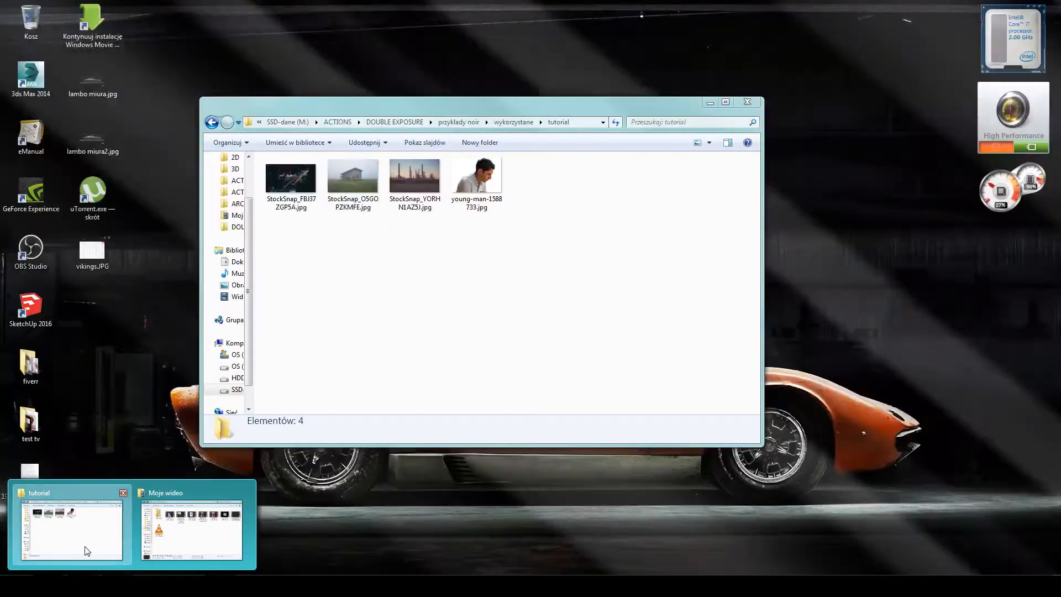
pyautogui.click(85, 550)
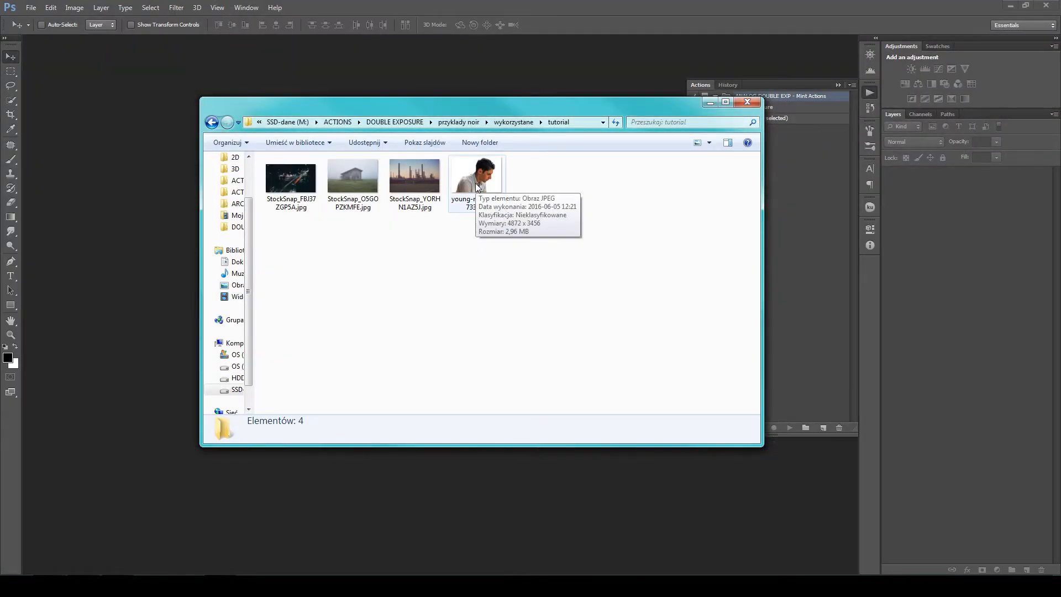
pyautogui.moveTo(475, 184); pyautogui.dragTo(126, 373)
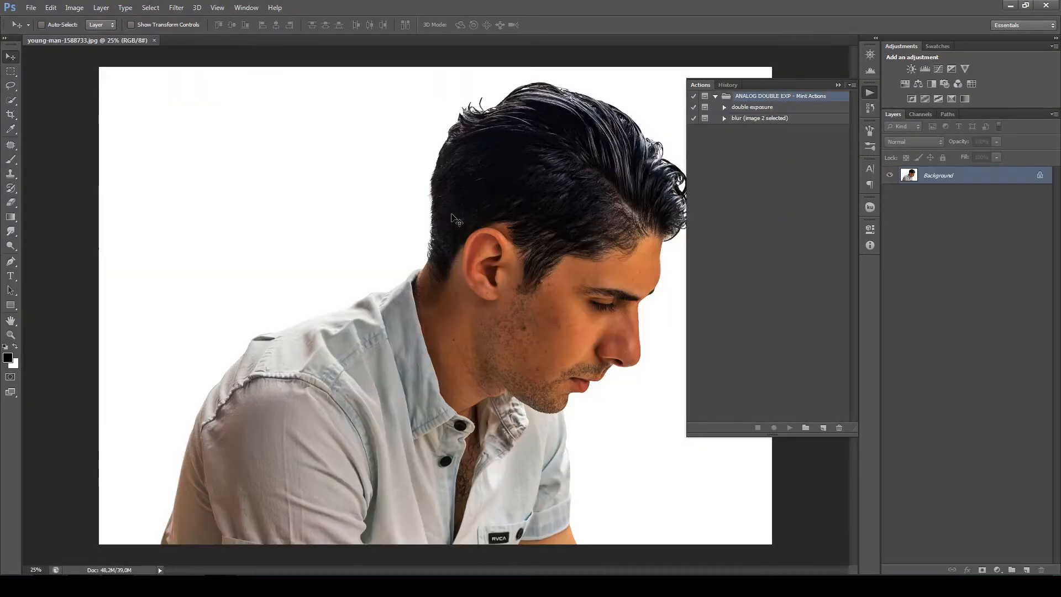
# - Convert the portrait's background to a regular layer and turn it back into a background layer
pyautogui.doubleClick(943, 183)
pyautogui.press('Return')
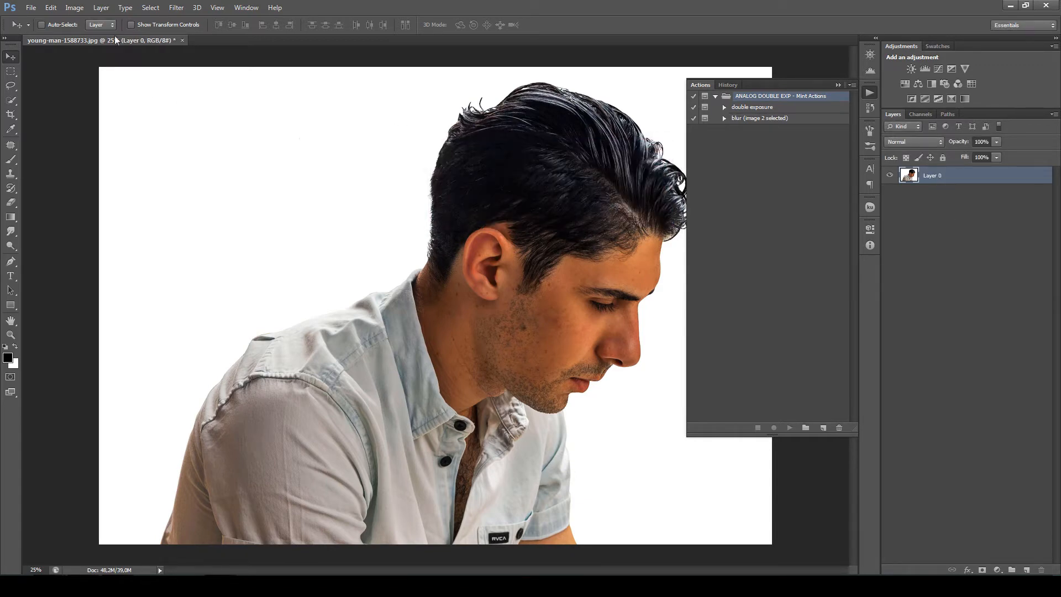
pyautogui.click(942, 199)
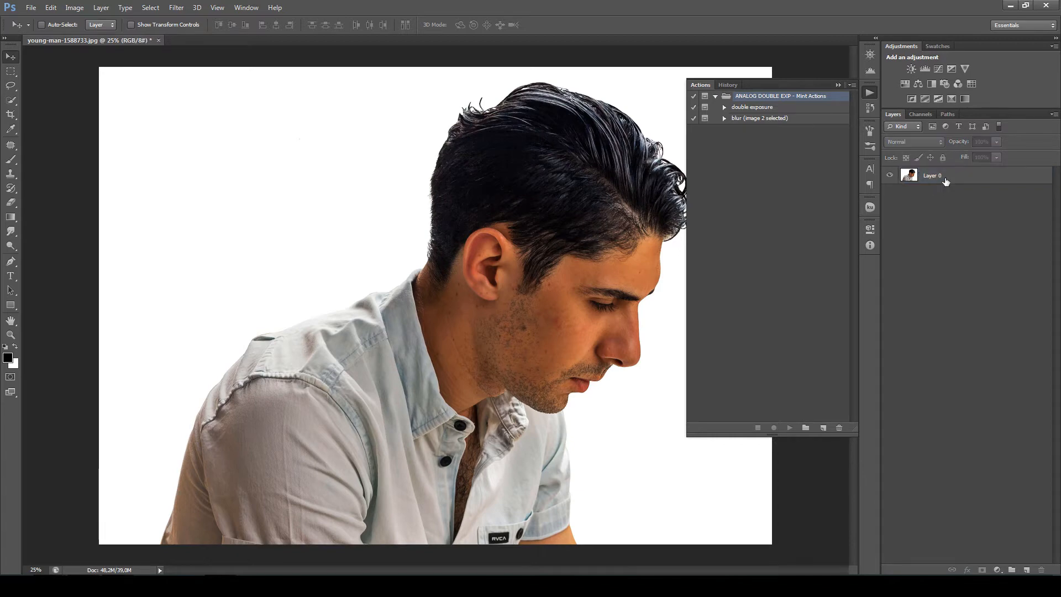
pyautogui.click(946, 181)
pyautogui.click(104, 8)
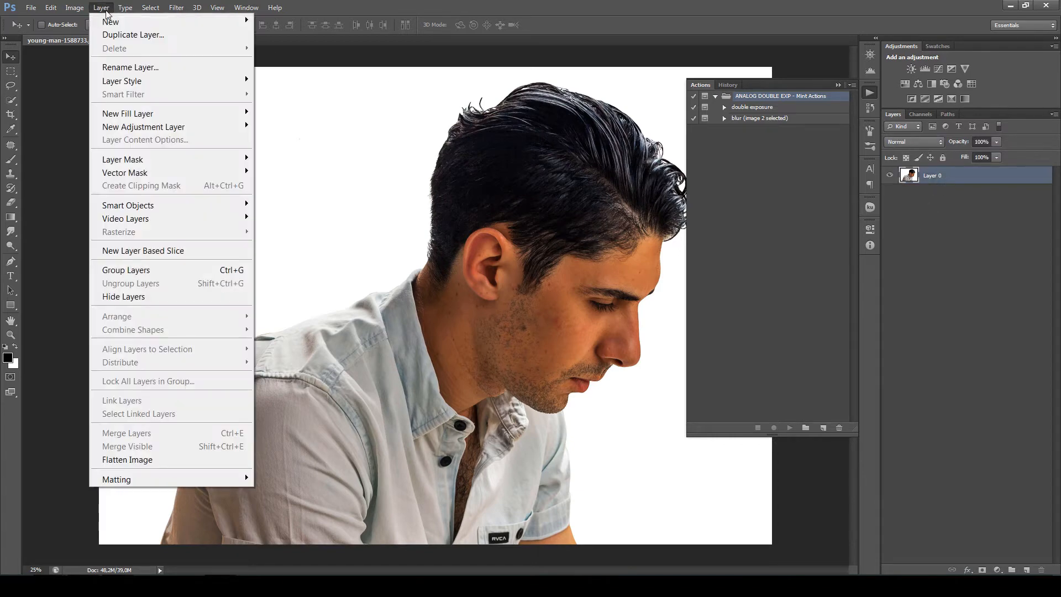
pyautogui.moveTo(114, 22)
pyautogui.click(313, 35)
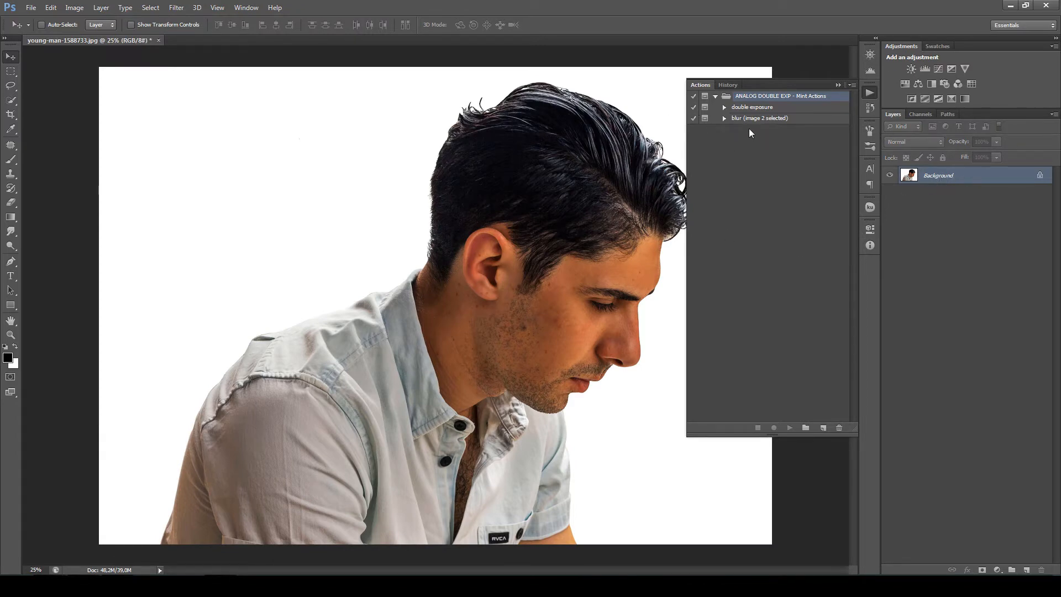
# - Play the double exposure action and place StockSnap_FBJ37ZGP5A.jpg as the second image
pyautogui.click(744, 113)
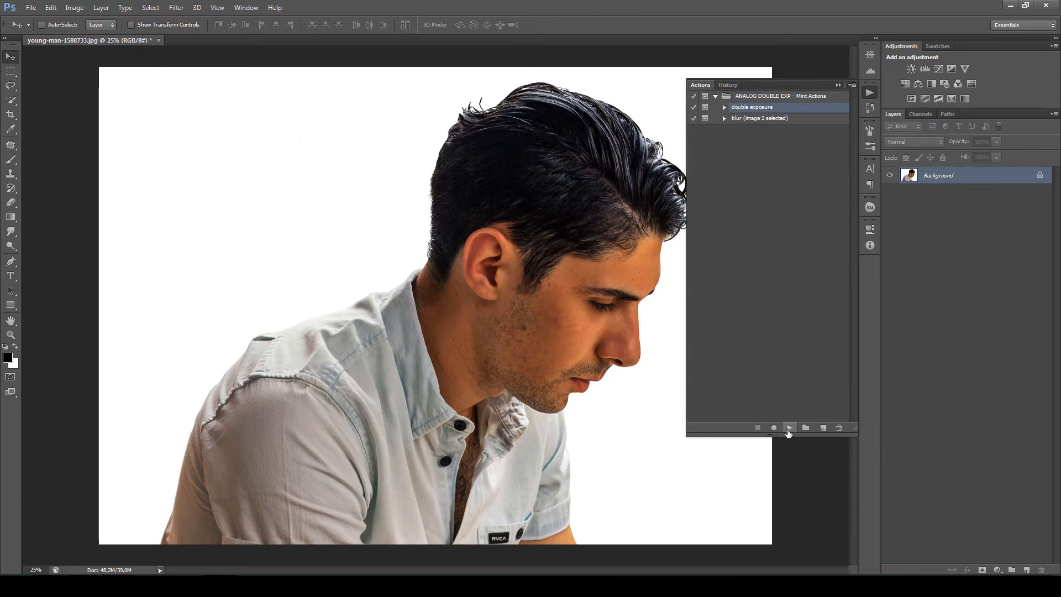
pyautogui.click(789, 428)
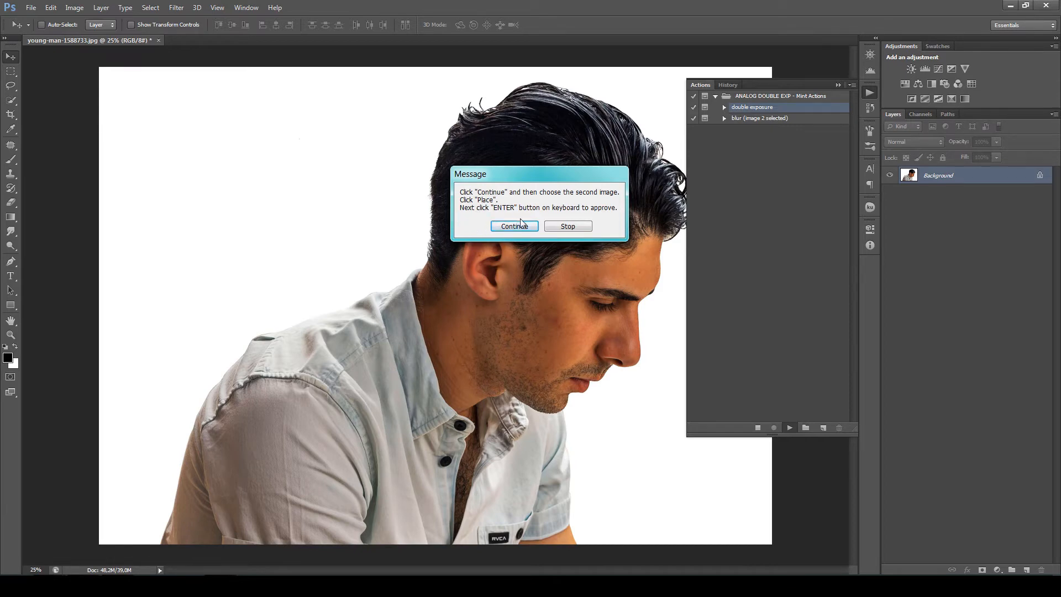
pyautogui.click(510, 228)
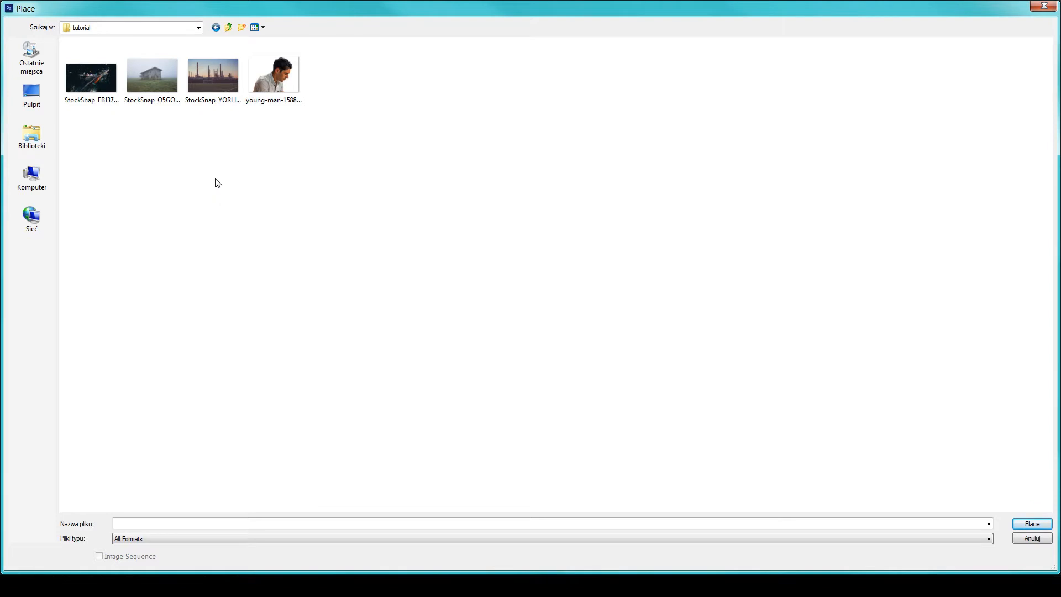
pyautogui.click(104, 93)
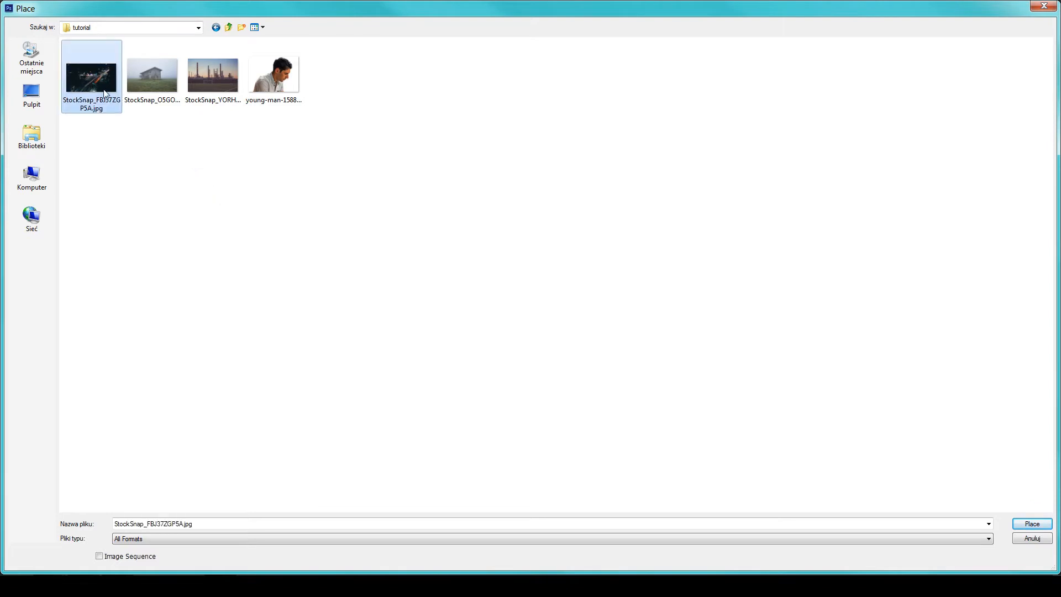
pyautogui.click(1027, 525)
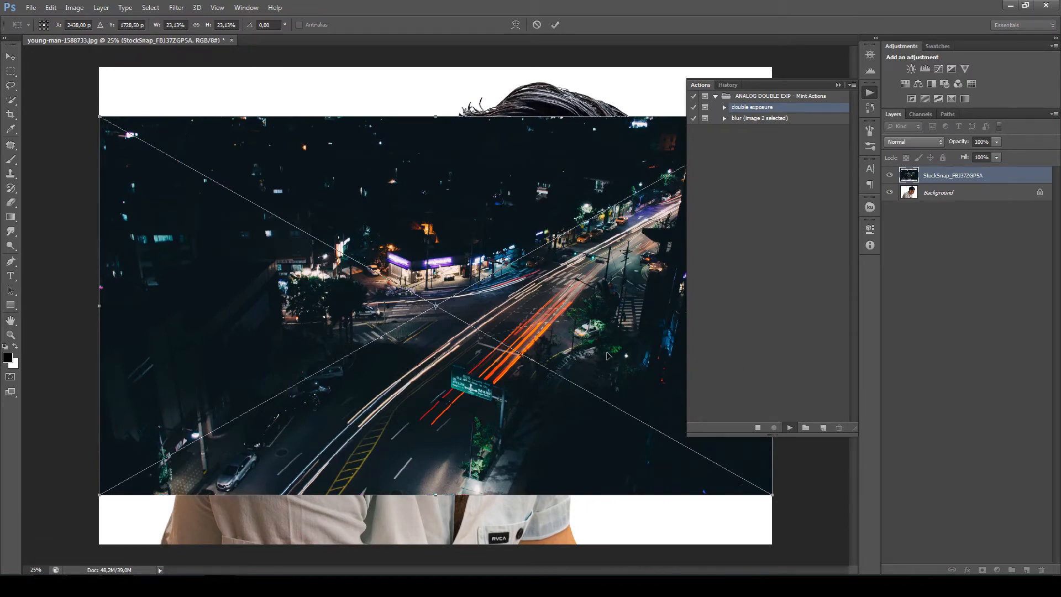
pyautogui.press('Return')
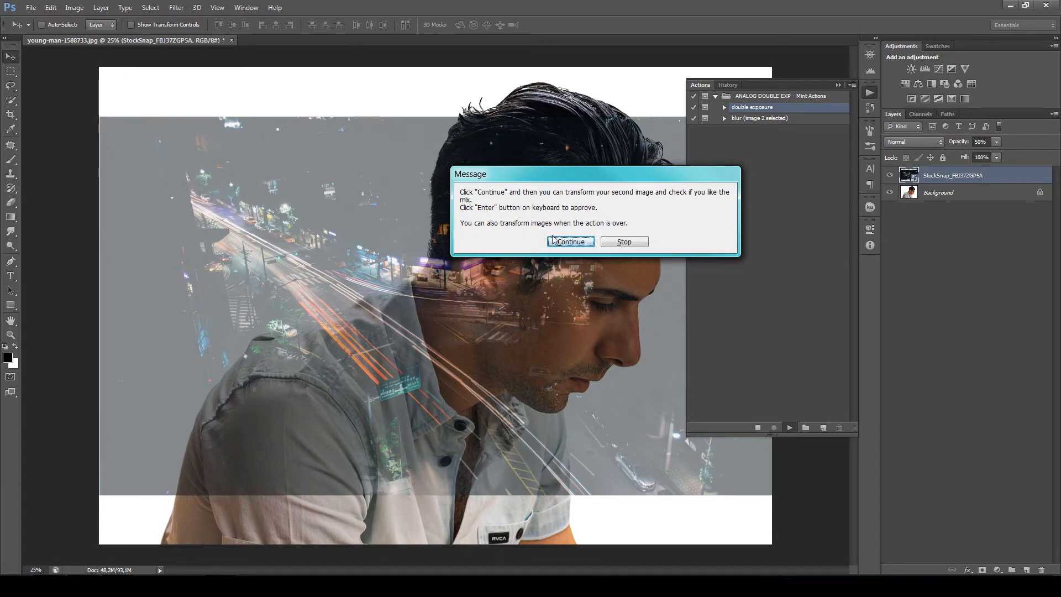
# - Continue the action's transform, flip the city photo horizontally, scale it to about 129%, and shift it slightly left over the portrait
pyautogui.click(586, 243)
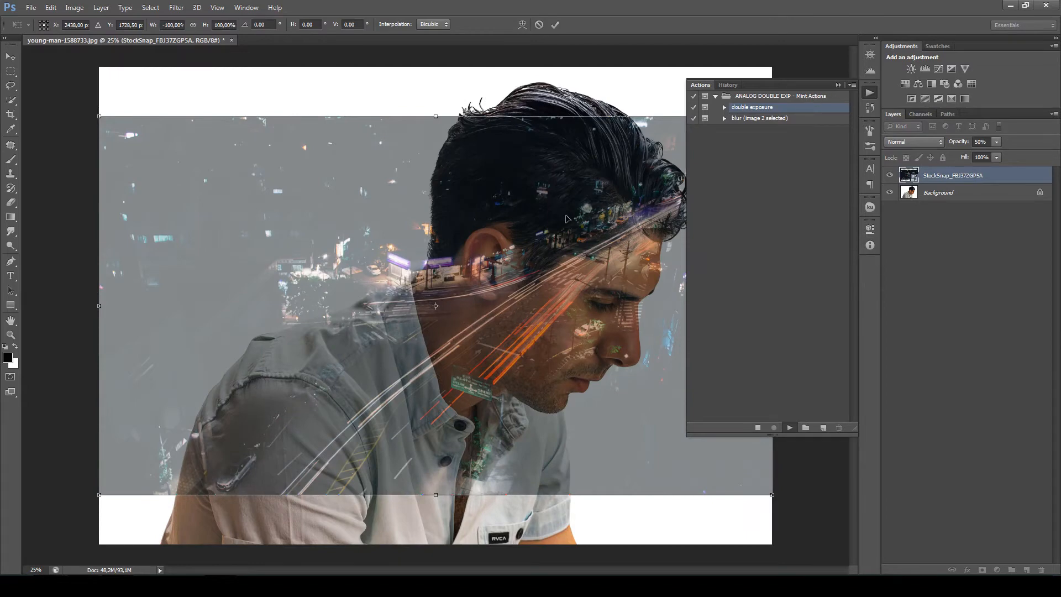
pyautogui.scroll(-4, 542, 239)
pyautogui.scroll(1, 558, 265)
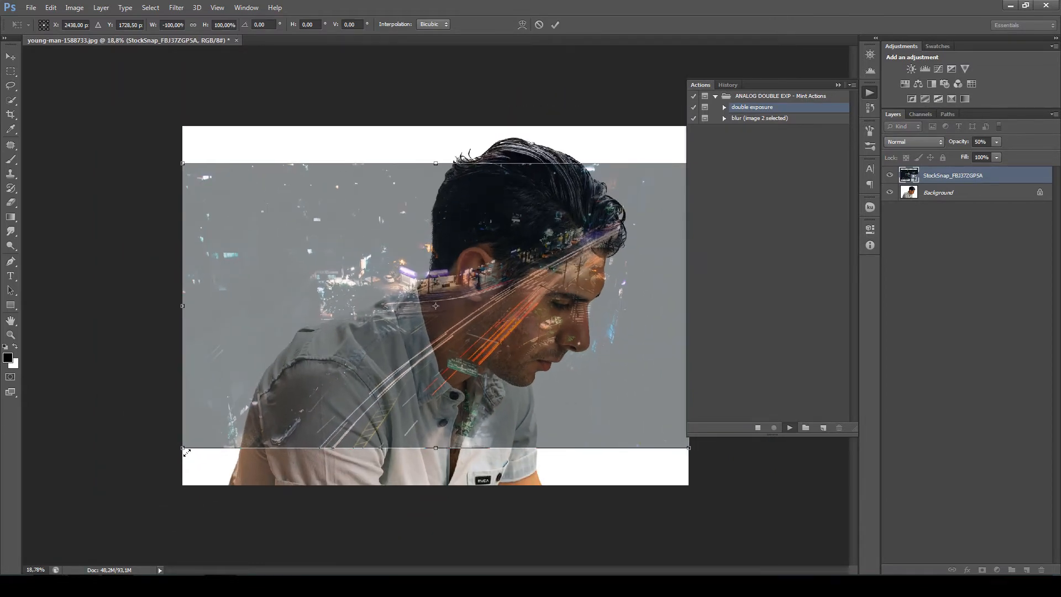
pyautogui.moveTo(182, 449); pyautogui.dragTo(118, 507)
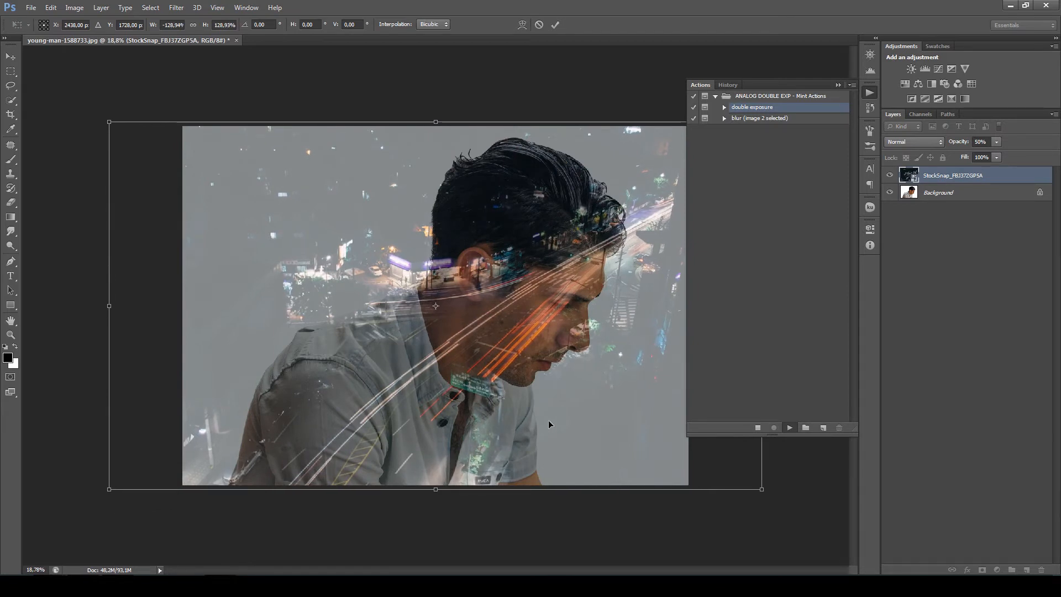
pyautogui.moveTo(548, 420); pyautogui.dragTo(519, 422)
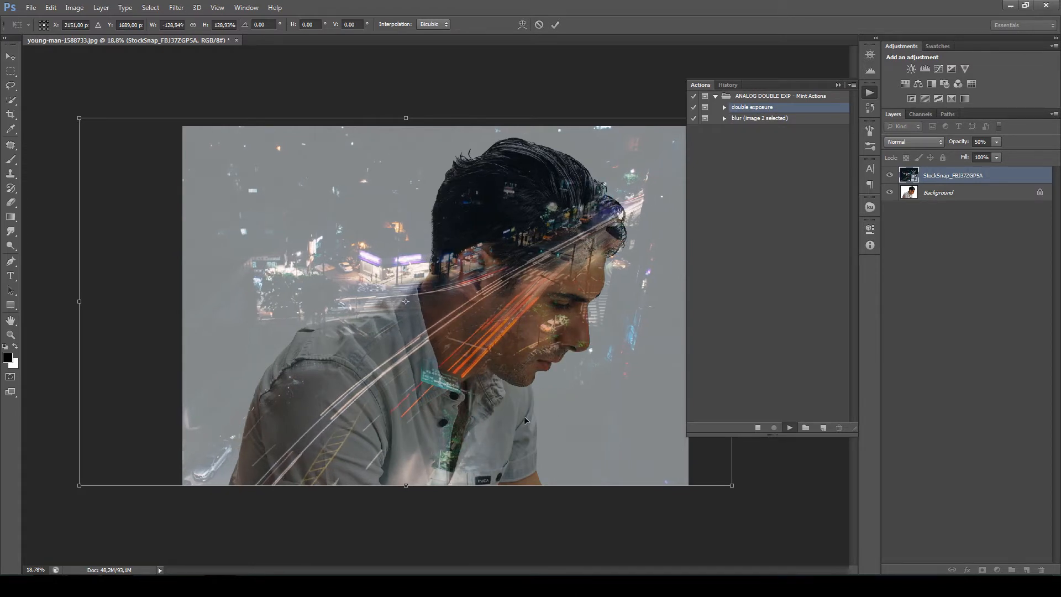
# - Compare both horizontal orientations of the city photo, keep it mirrored, and commit the transform so the action finishes
pyautogui.rightClick(492, 396)
pyautogui.click(521, 527)
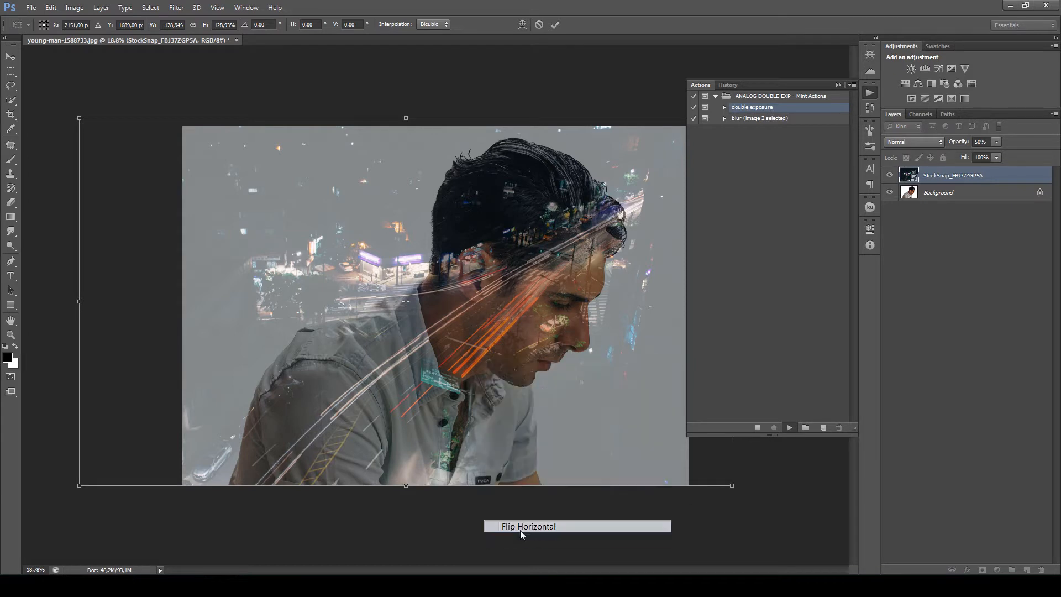
pyautogui.rightClick(476, 374)
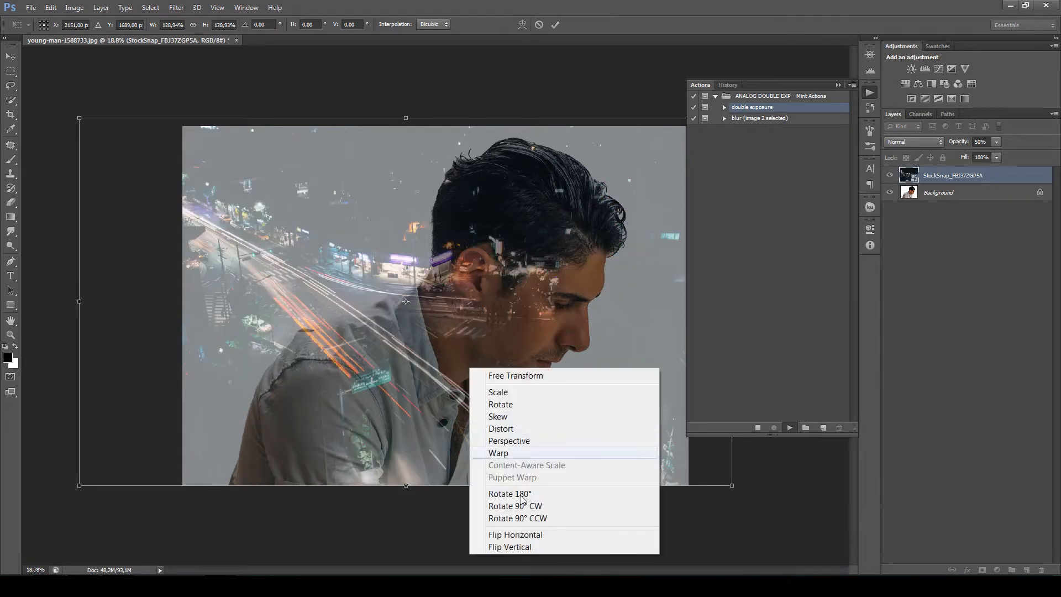
pyautogui.click(514, 537)
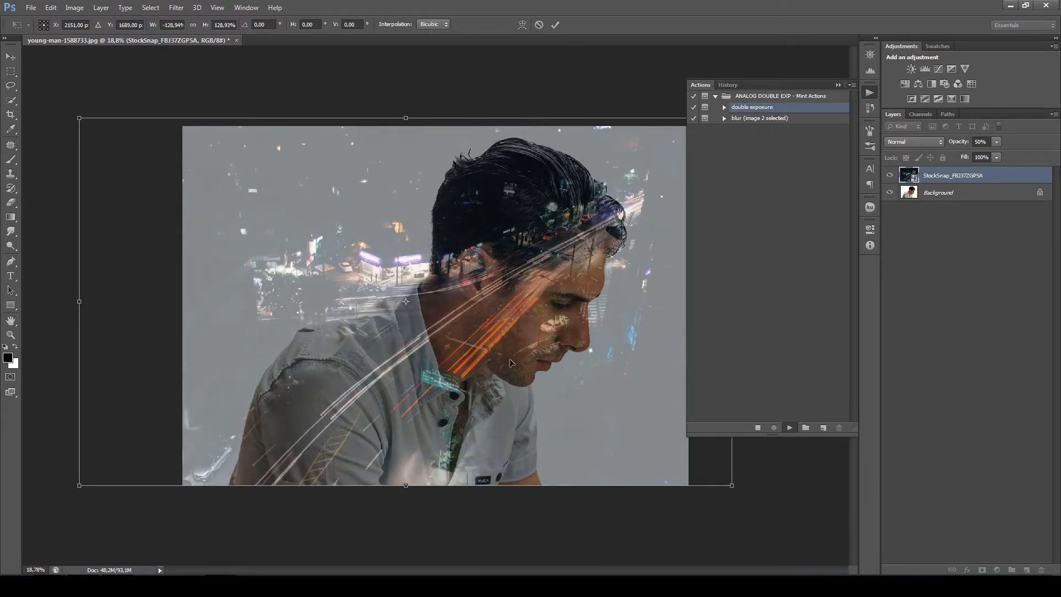
pyautogui.press('Return')
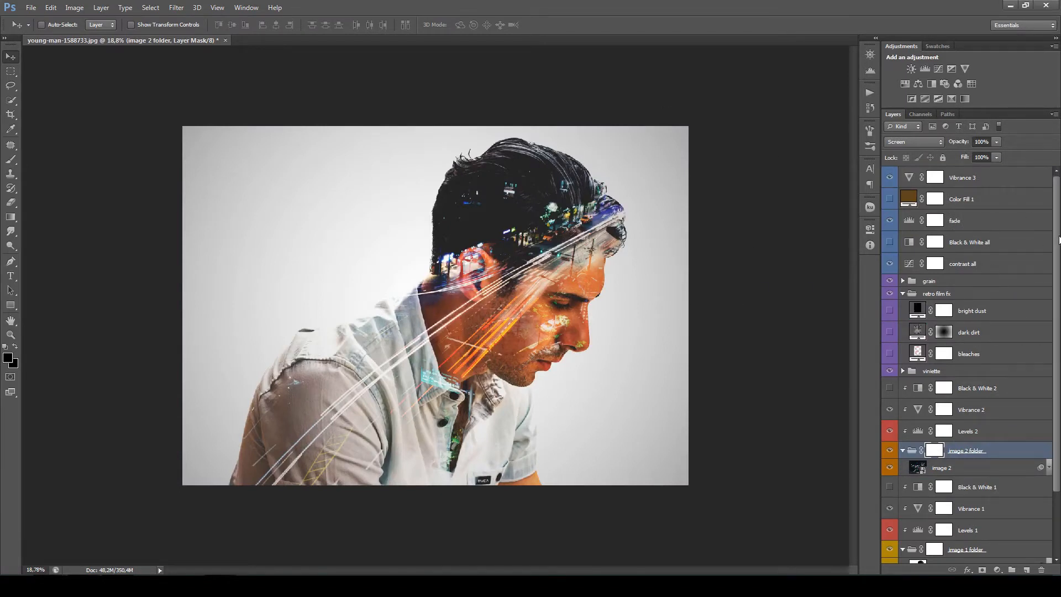
# - Hide the grain and vignette groups along with the contrast all and fade adjustment layers
pyautogui.moveTo(1059, 243); pyautogui.dragTo(1060, 307)
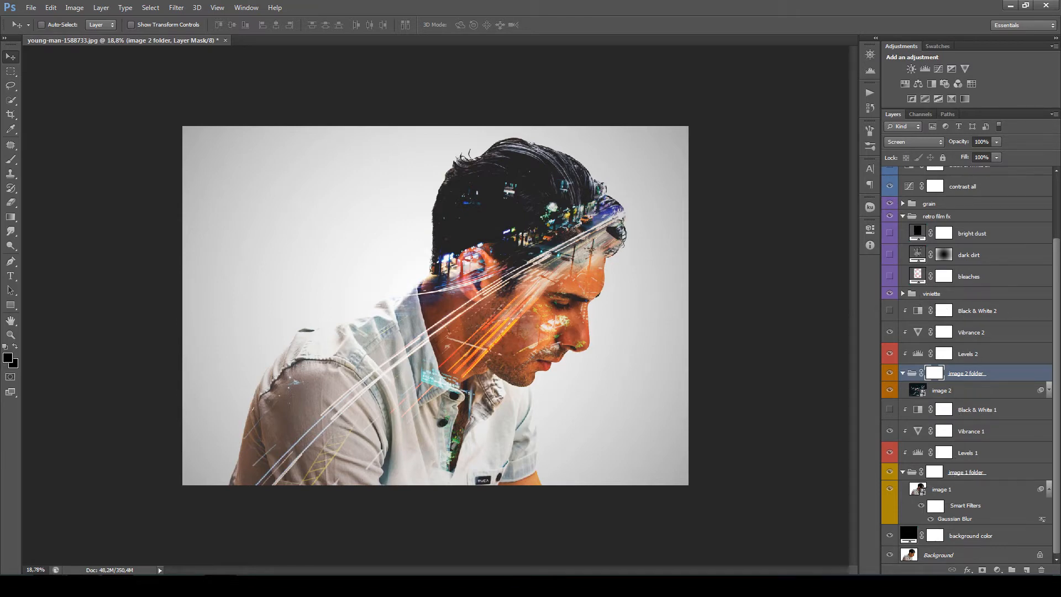
pyautogui.scroll(3, 911, 356)
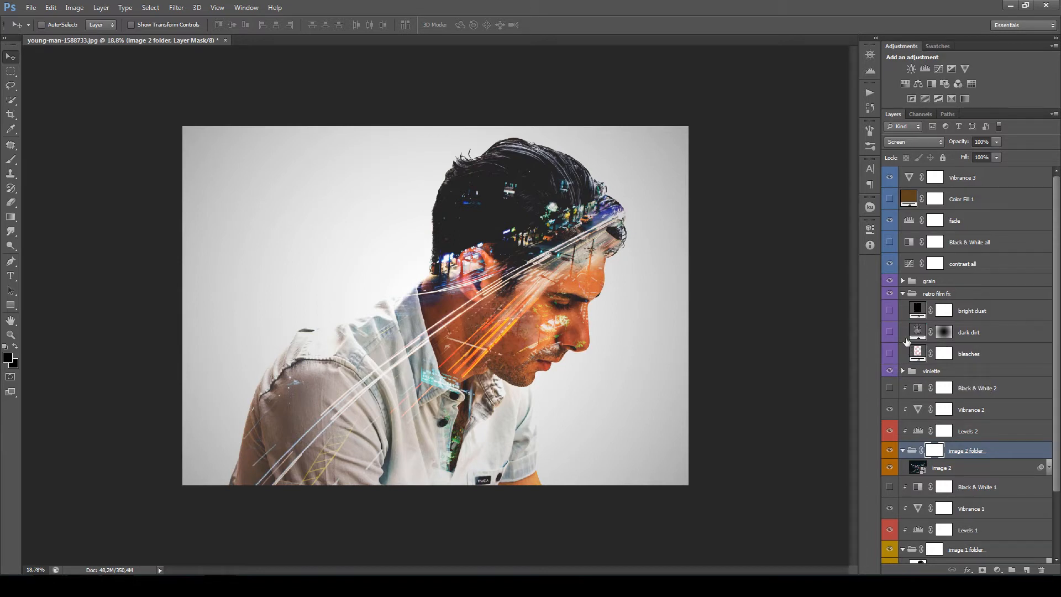
pyautogui.click(890, 282)
pyautogui.click(890, 372)
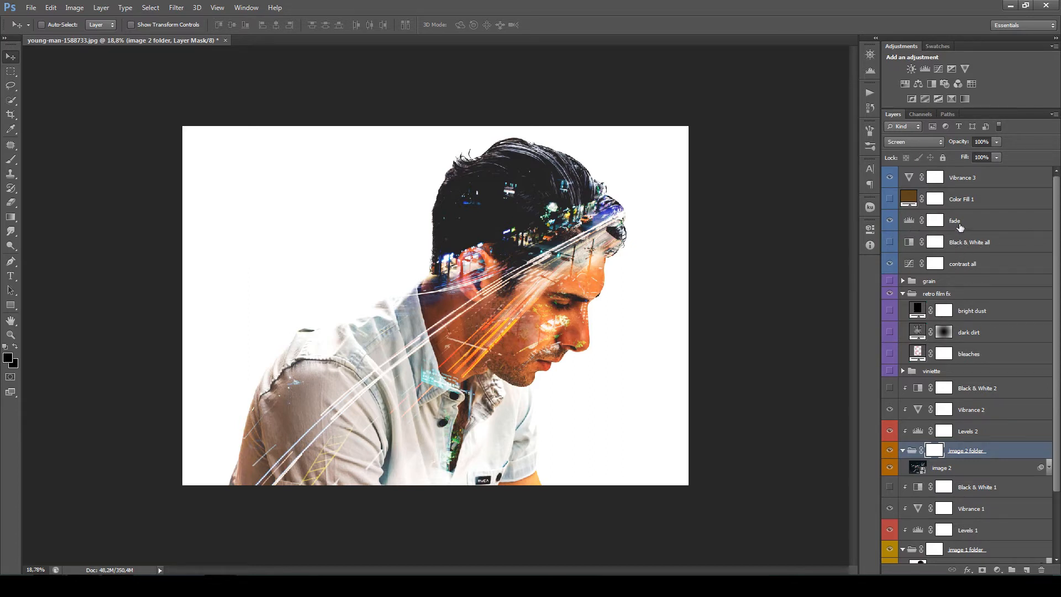
pyautogui.click(890, 265)
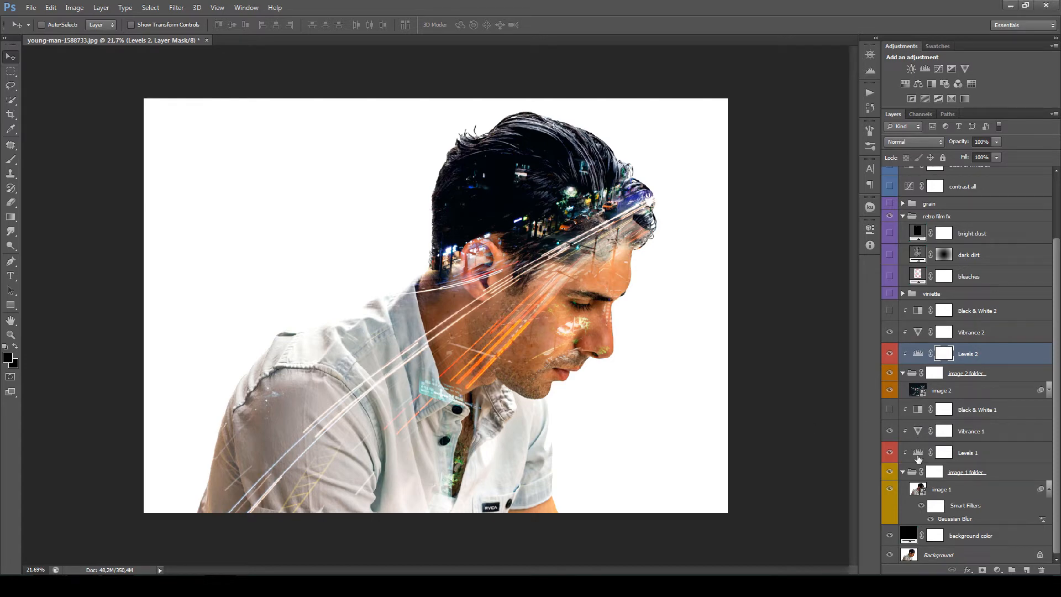
# - Set the Levels 1 inputs to black 166, midtone 1.08 and white 221 to darken the portrait
pyautogui.click(918, 456)
pyautogui.doubleClick(918, 454)
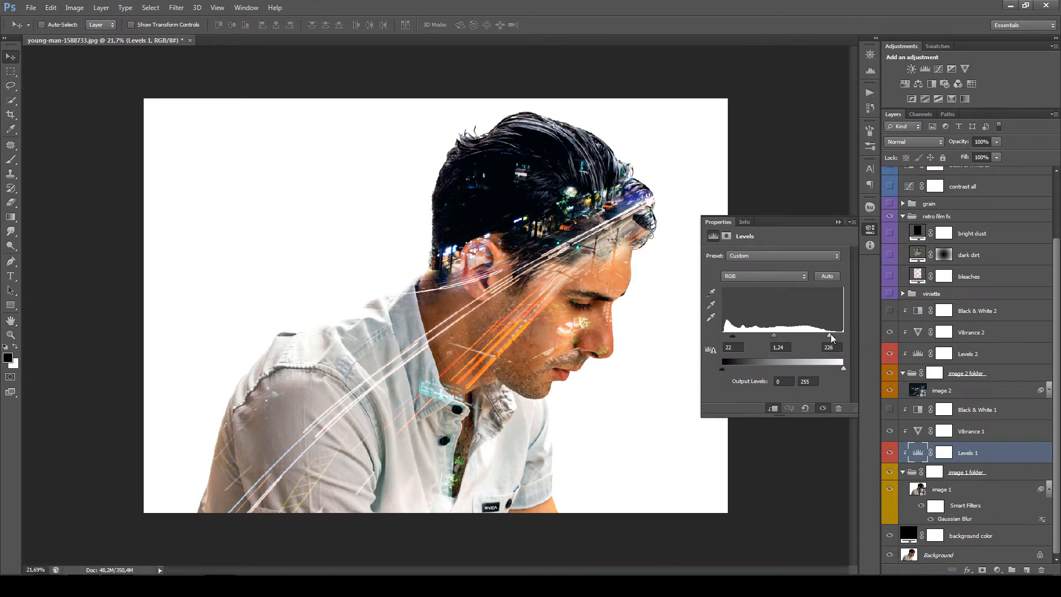
pyautogui.moveTo(830, 336)
pyautogui.mouseDown()
pyautogui.moveTo(803, 341)
pyautogui.moveTo(829, 338)
pyautogui.mouseUp()
pyautogui.moveTo(732, 336)
pyautogui.mouseDown()
pyautogui.moveTo(765, 339)
pyautogui.moveTo(737, 340)
pyautogui.mouseUp()
pyautogui.moveTo(775, 336); pyautogui.dragTo(780, 338)
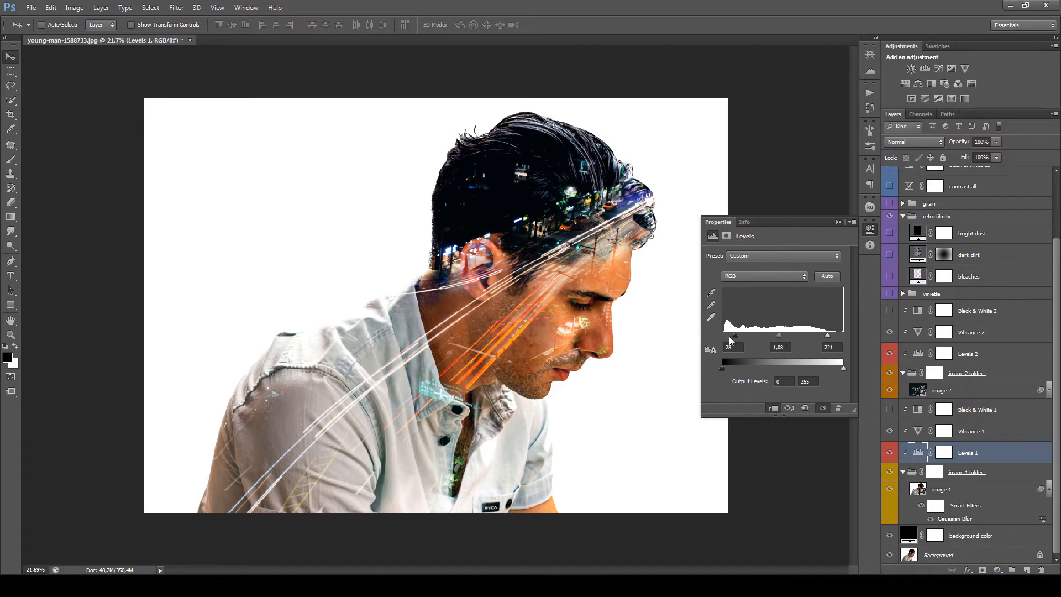
pyautogui.moveTo(736, 335); pyautogui.dragTo(804, 338)
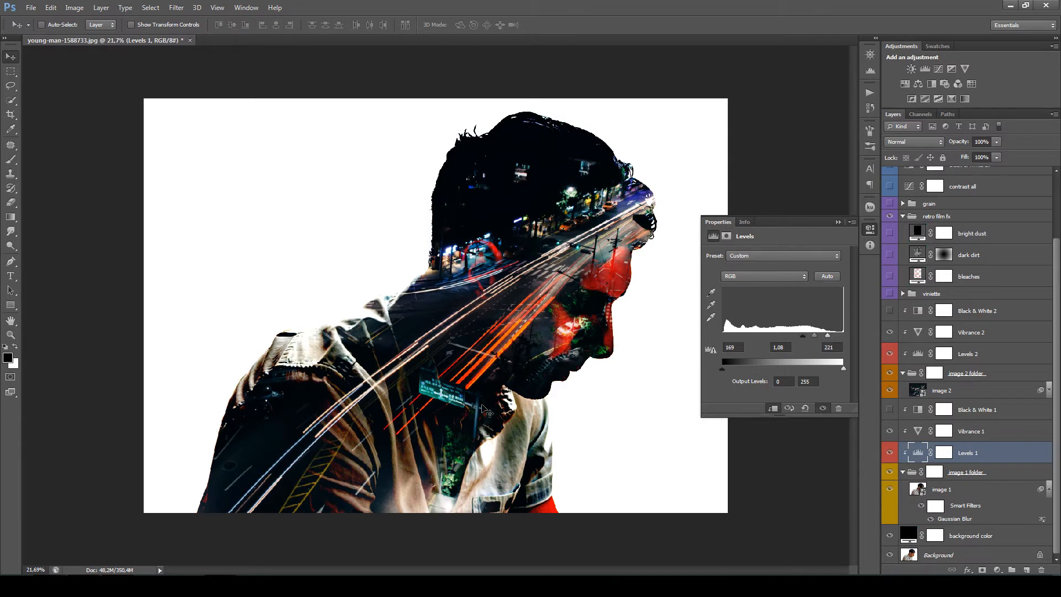
pyautogui.moveTo(804, 339); pyautogui.dragTo(801, 339)
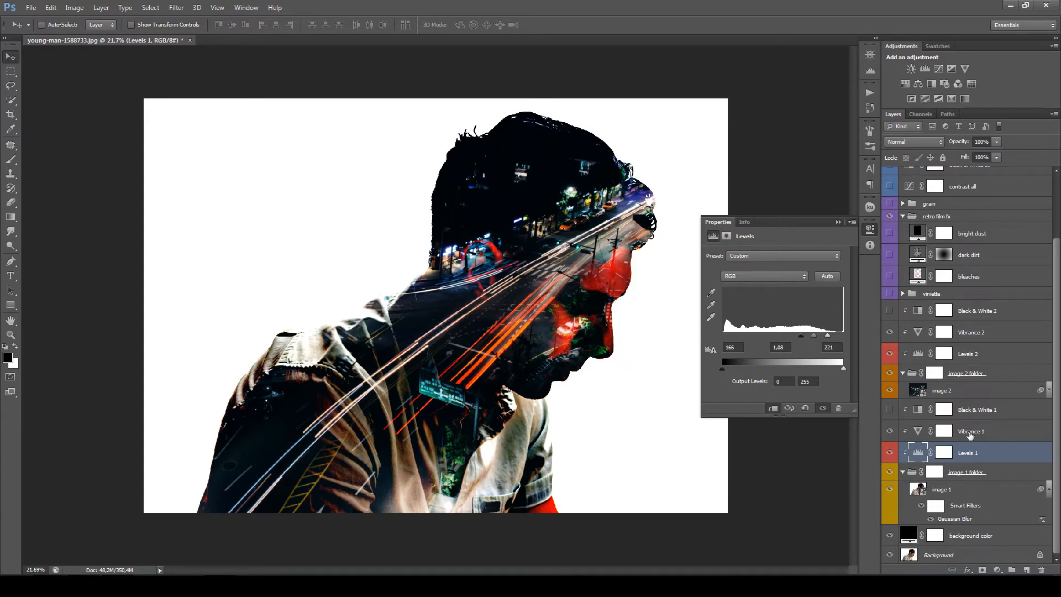
# - Reduce the saturation in the Vibrance 1 adjustment and turn on the Black & White 1 adjustment for the portrait
pyautogui.click(970, 435)
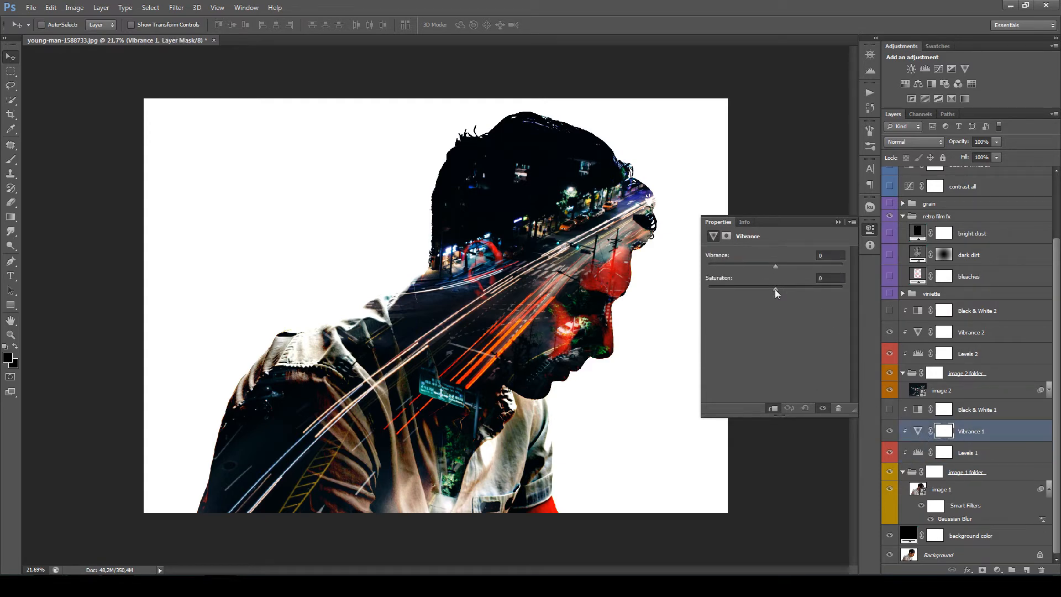
pyautogui.moveTo(775, 289); pyautogui.dragTo(741, 293)
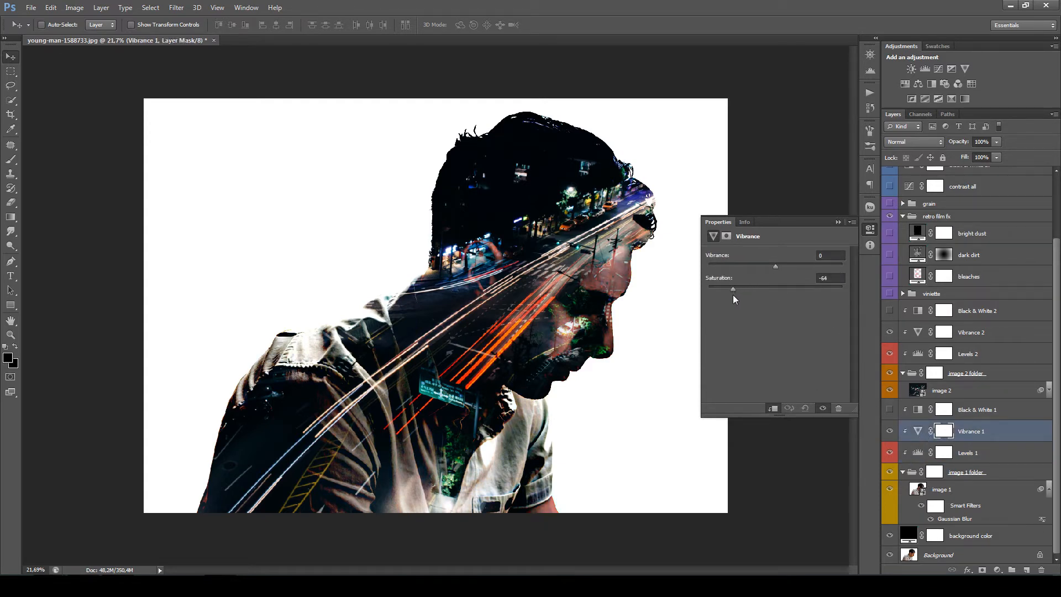
pyautogui.moveTo(730, 299); pyautogui.dragTo(730, 298)
pyautogui.moveTo(737, 289)
pyautogui.mouseDown()
pyautogui.moveTo(777, 285)
pyautogui.moveTo(756, 286)
pyautogui.mouseUp()
pyautogui.click(890, 411)
# - Refine the Levels 1 adjustment with a white input of 232 and a black input of 169
pyautogui.click(933, 453)
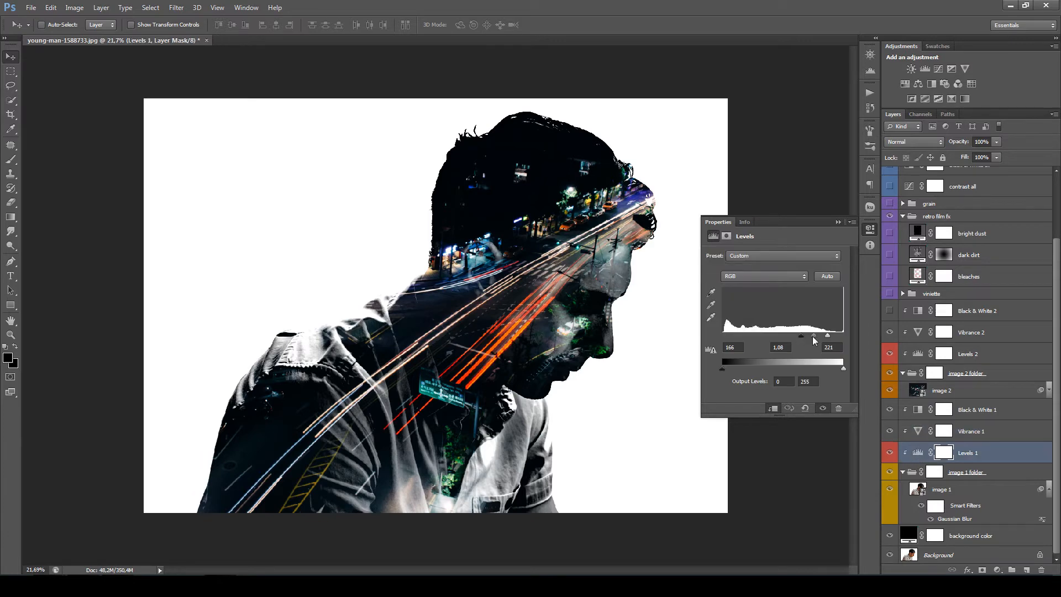
pyautogui.moveTo(828, 340)
pyautogui.mouseDown()
pyautogui.moveTo(843, 338)
pyautogui.moveTo(834, 339)
pyautogui.mouseUp()
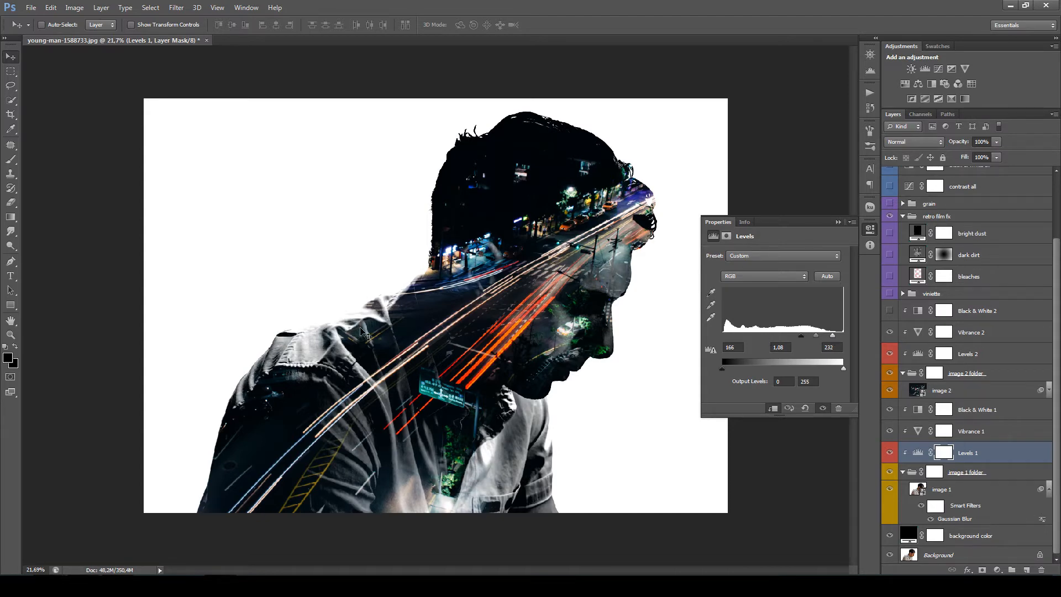
pyautogui.moveTo(802, 337); pyautogui.dragTo(802, 338)
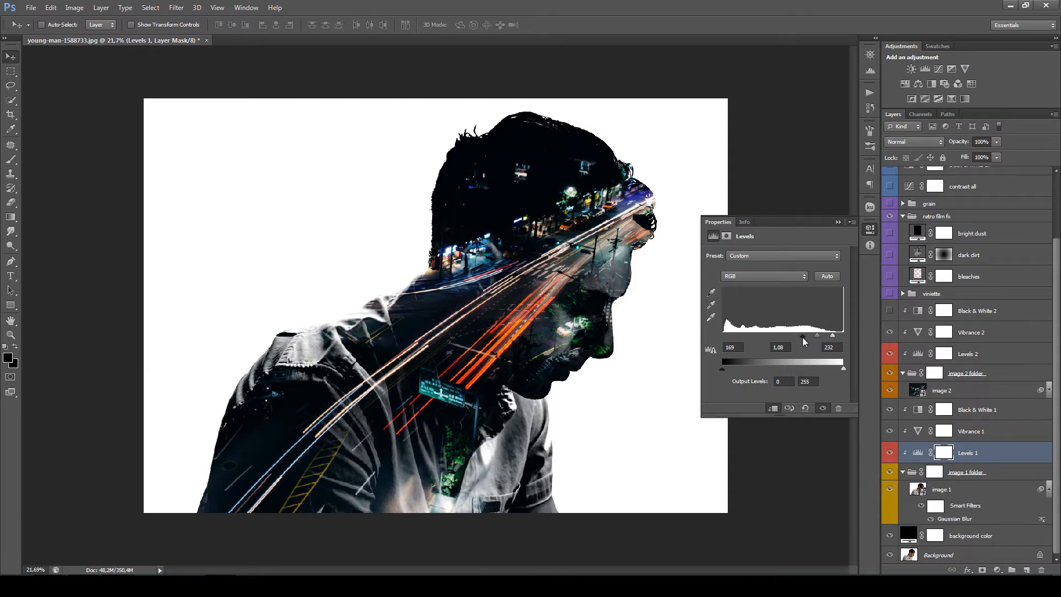
# - Set the Levels 2 inputs for the city photo to black 19, midtone 1.35 and white 242
pyautogui.click(919, 357)
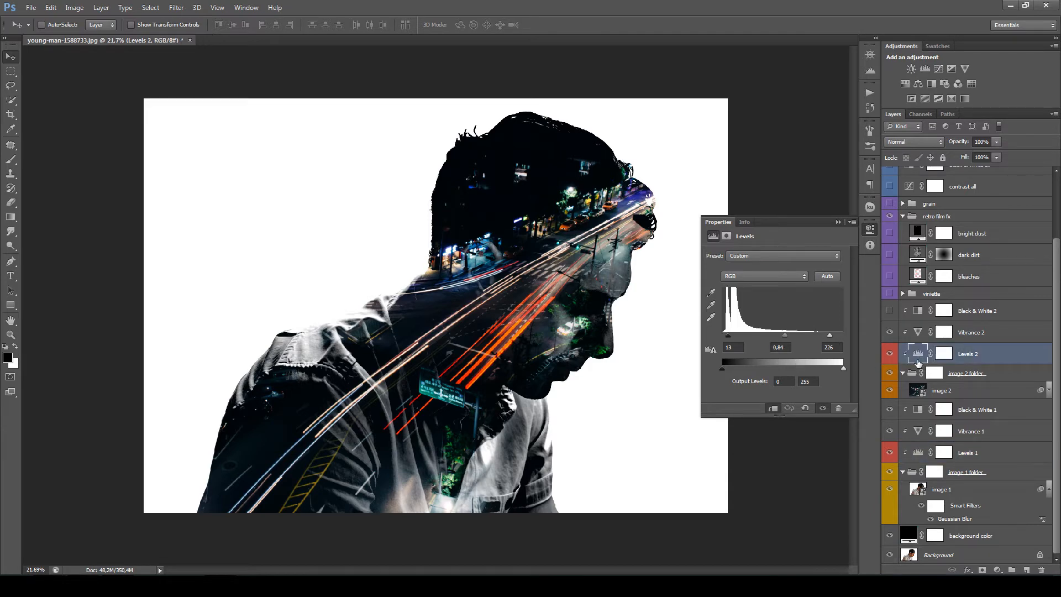
pyautogui.moveTo(729, 340); pyautogui.dragTo(730, 342)
pyautogui.moveTo(830, 335); pyautogui.dragTo(767, 340)
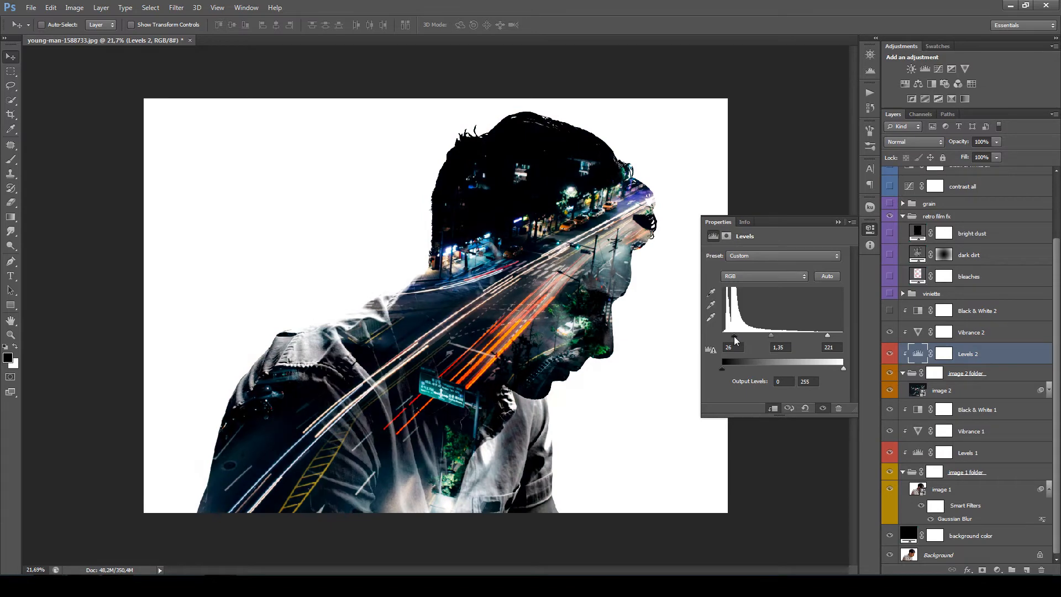
pyautogui.moveTo(734, 341); pyautogui.dragTo(731, 340)
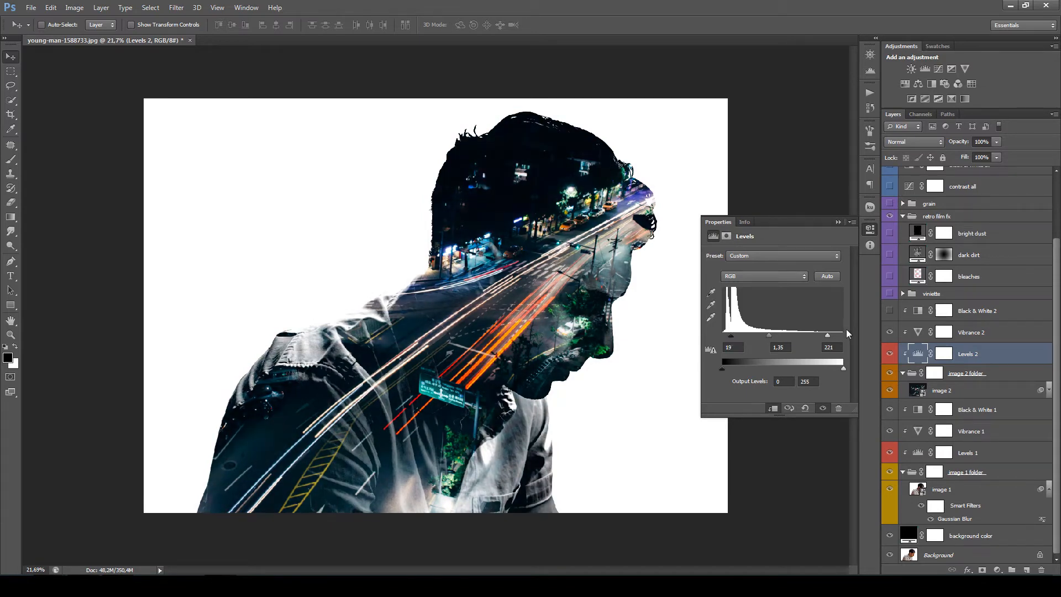
pyautogui.moveTo(830, 341)
pyautogui.mouseDown()
pyautogui.moveTo(799, 347)
pyautogui.moveTo(838, 339)
pyautogui.mouseUp()
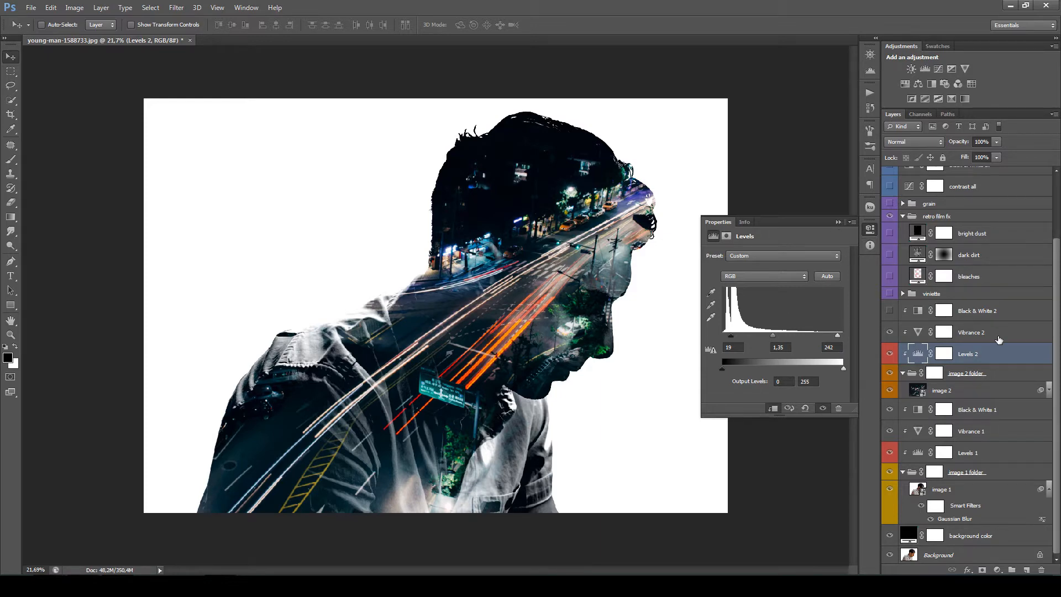
# - Lower the city photo's saturation to -26 in the Vibrance 2 adjustment and try out the vibrance amount
pyautogui.click(897, 334)
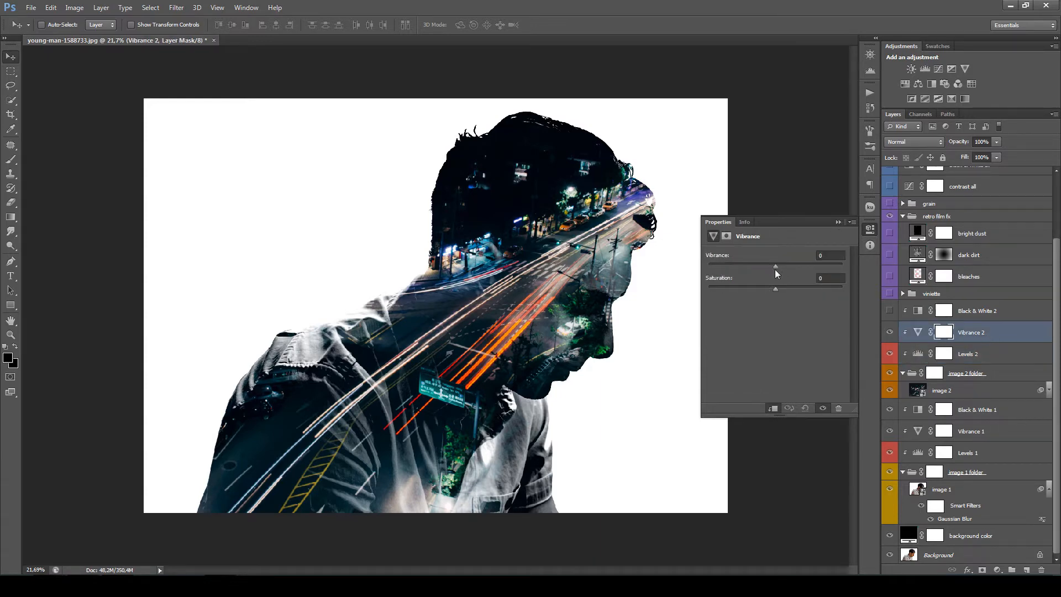
pyautogui.moveTo(775, 289); pyautogui.dragTo(753, 293)
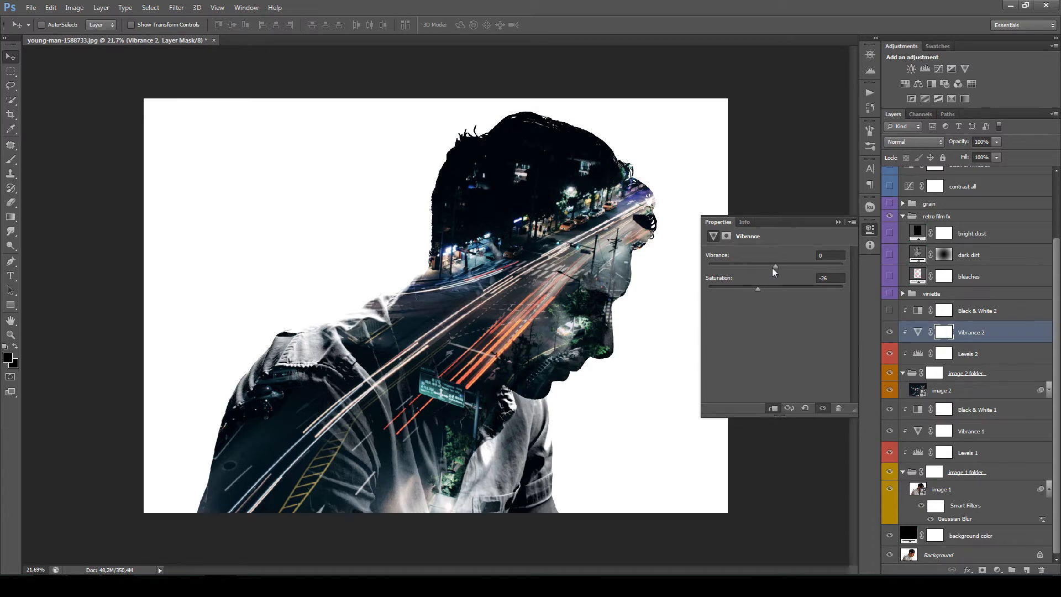
pyautogui.moveTo(773, 268); pyautogui.dragTo(777, 267)
# - Preview the Black & White 2 adjustment on the city photo and hide it again
pyautogui.click(1004, 317)
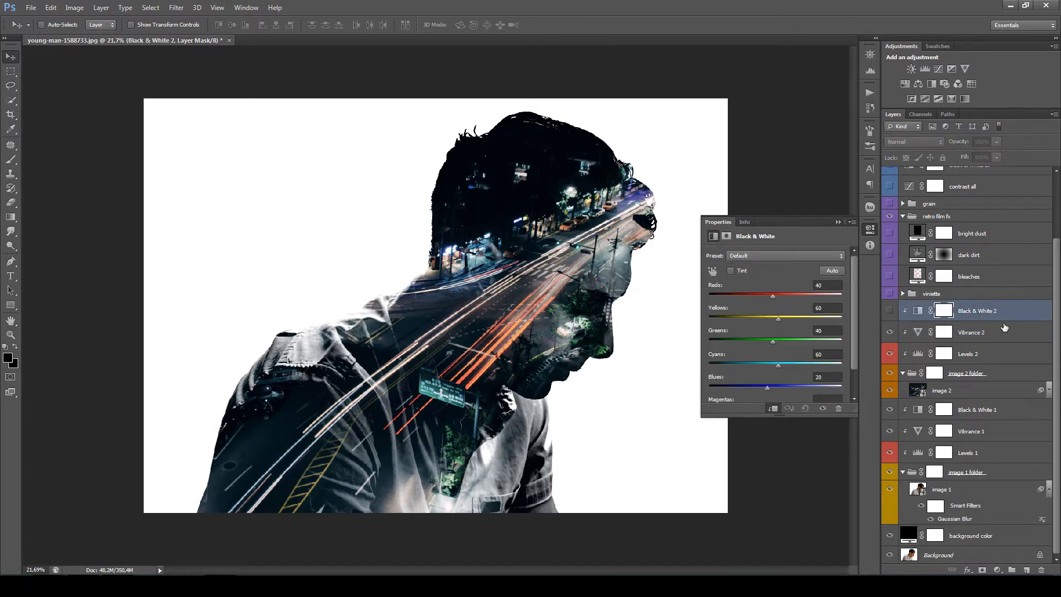
pyautogui.click(890, 313)
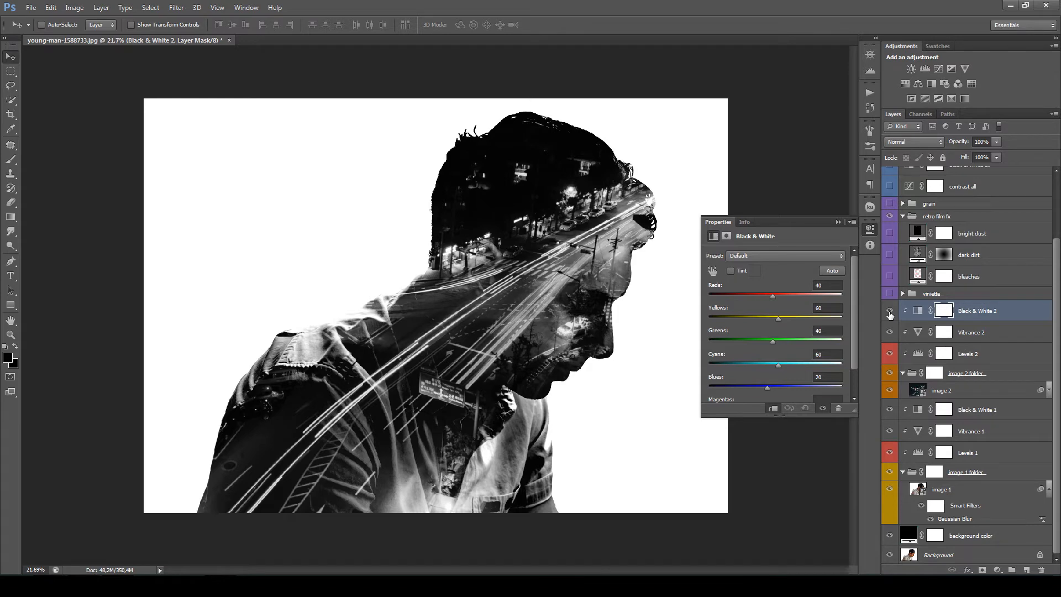
pyautogui.click(890, 312)
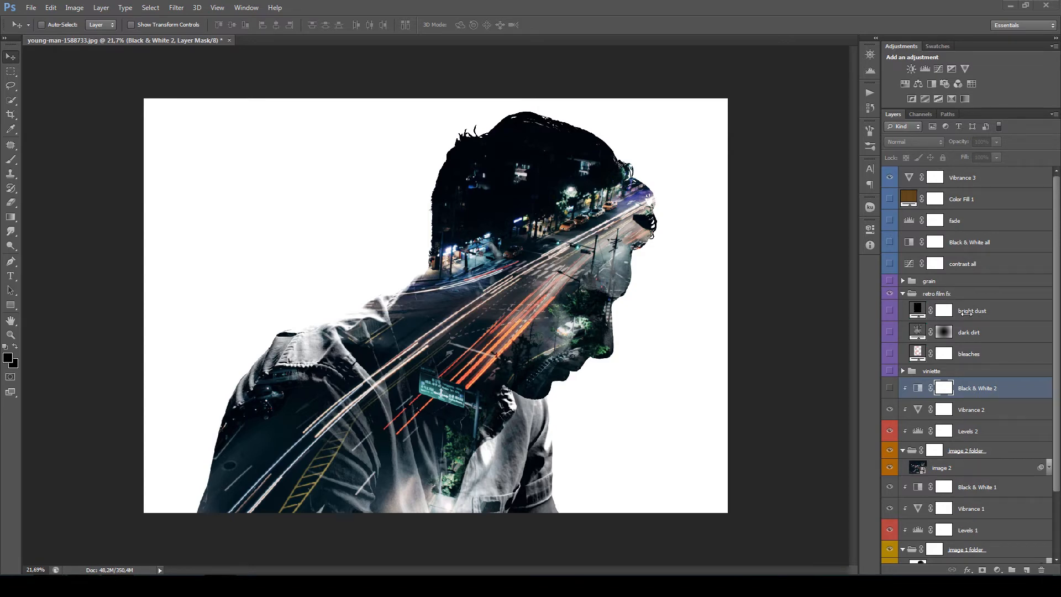
# - Turn on the dark dirt texture in the retro film fx group, select it, and re-enable its layer mask
pyautogui.click(1002, 315)
pyautogui.click(890, 334)
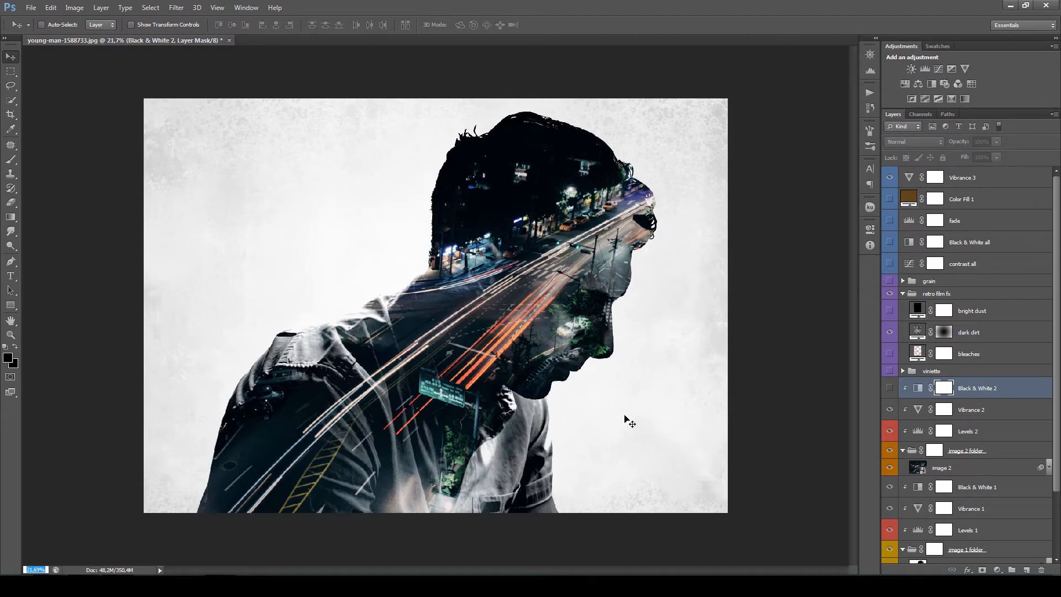
pyautogui.click(967, 333)
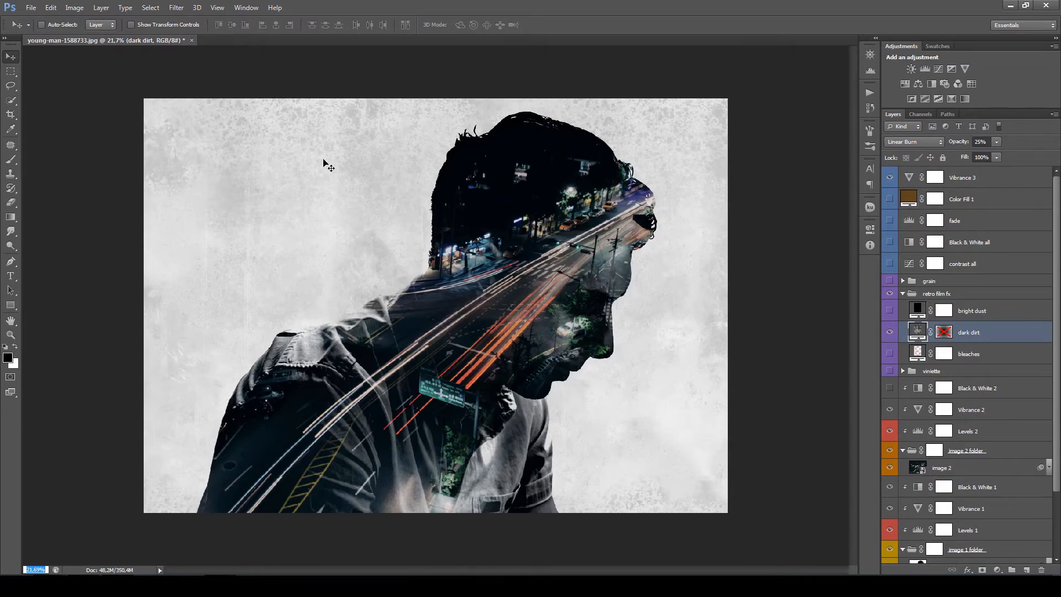
pyautogui.keyDown('shift'); pyautogui.click(944, 333); pyautogui.keyUp('shift')
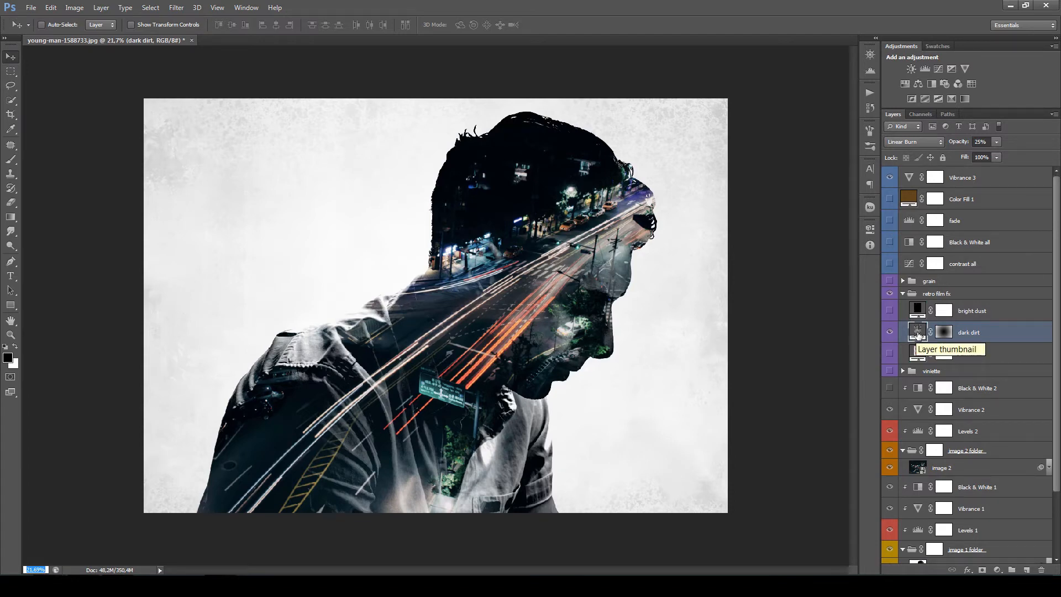
# - Reposition the dark dirt pattern over the background, try different scales for its Pattern Fill, and apply it
pyautogui.doubleClick(918, 332)
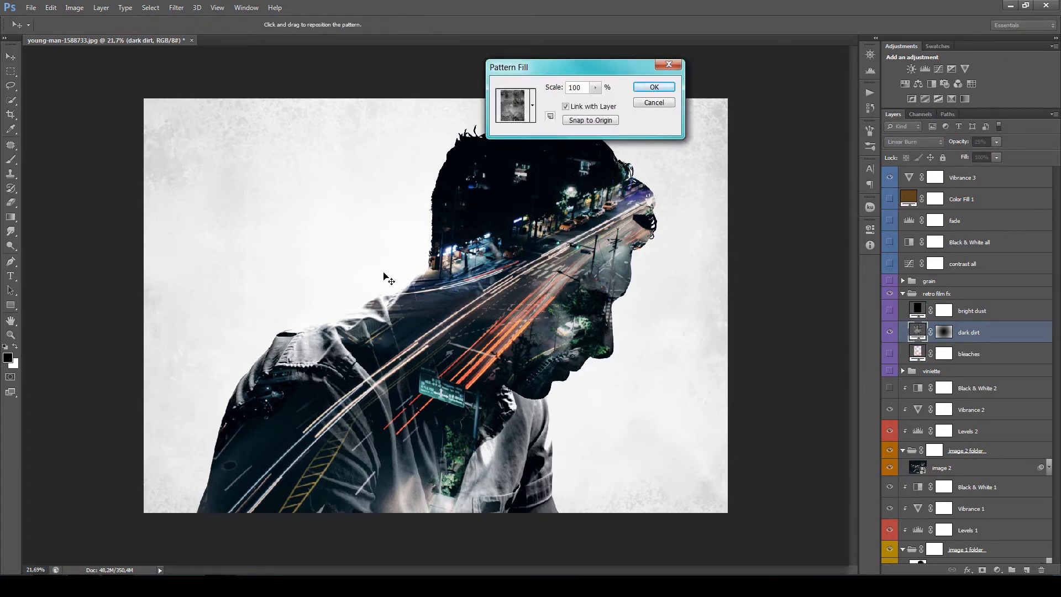
pyautogui.moveTo(387, 276); pyautogui.dragTo(317, 204)
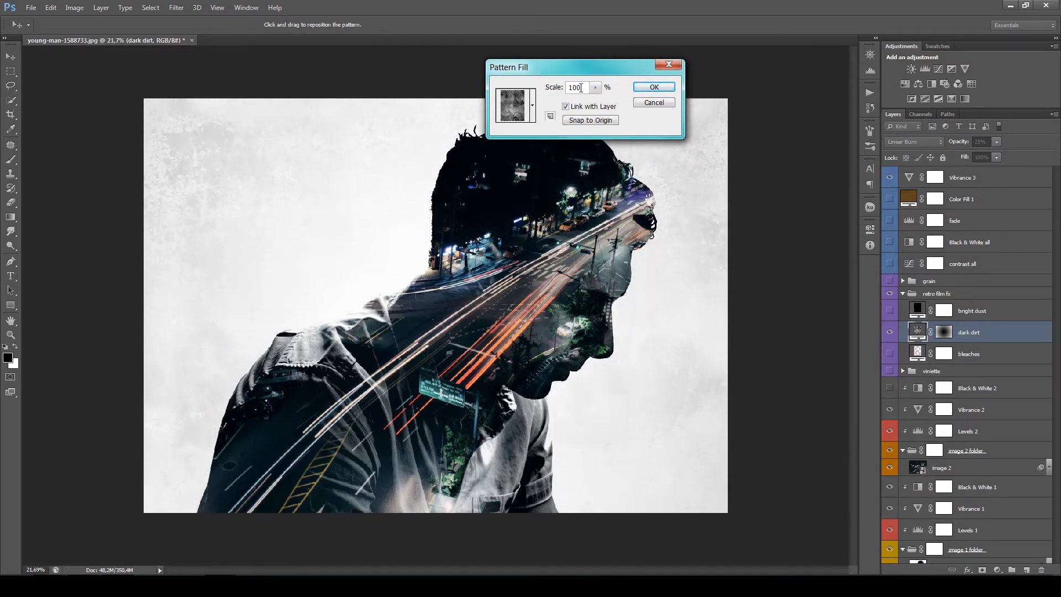
pyautogui.moveTo(556, 91)
pyautogui.mouseDown()
pyautogui.moveTo(528, 93)
pyautogui.moveTo(559, 91)
pyautogui.moveTo(550, 91)
pyautogui.mouseUp()
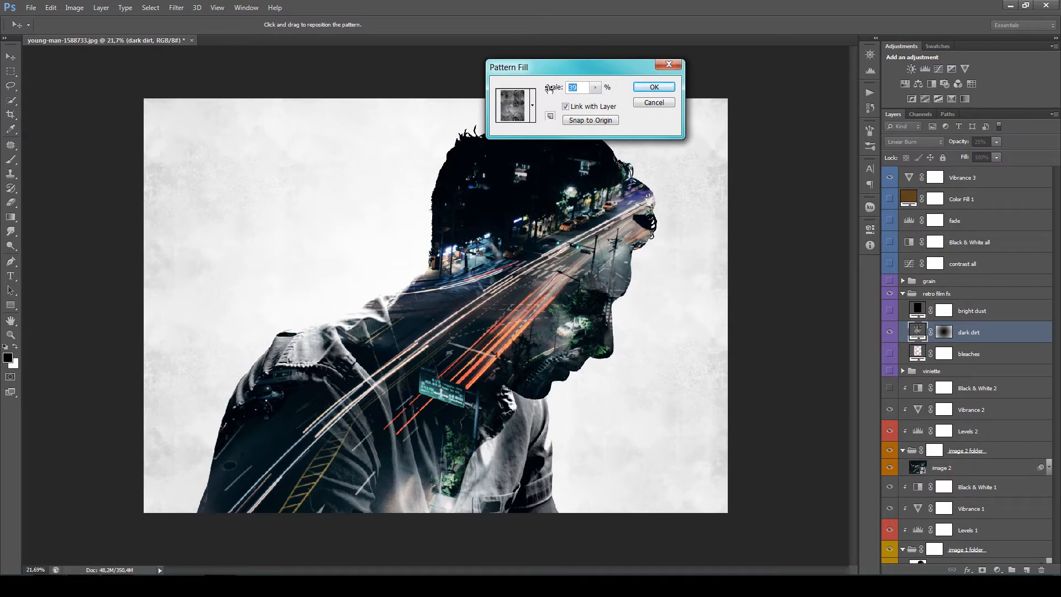
pyautogui.write('100')
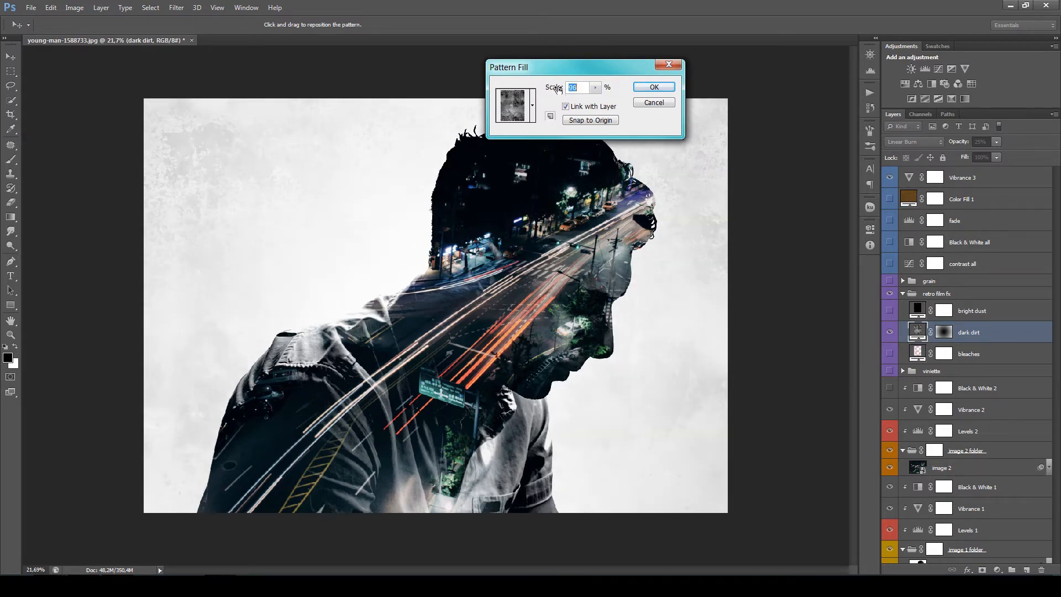
pyautogui.moveTo(559, 88); pyautogui.dragTo(552, 91)
pyautogui.click(655, 89)
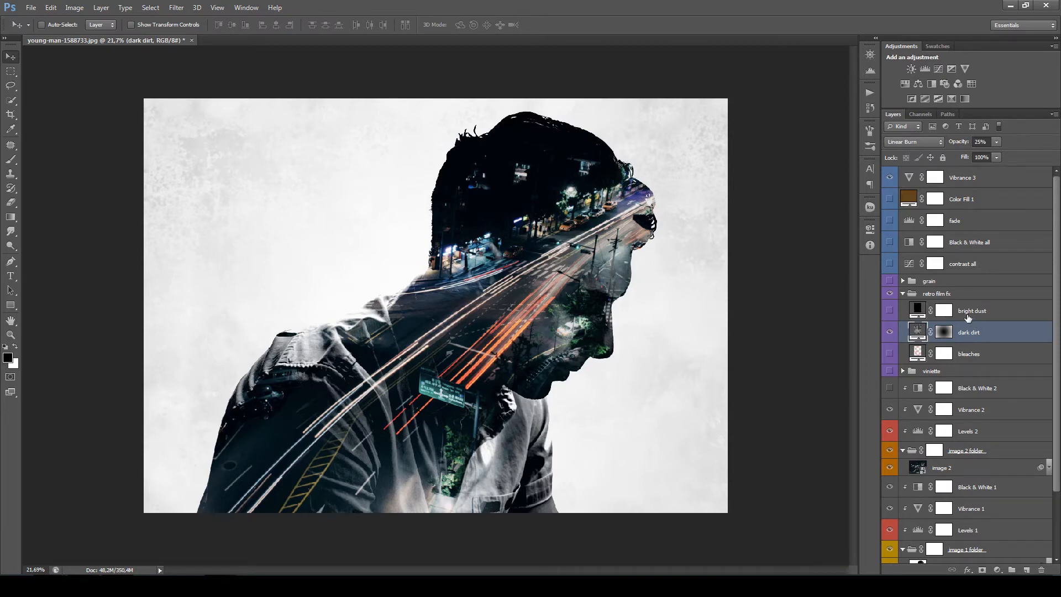
# - Turn on the bright dust layer in the retro film fx group and inspect its specks over the dark jacket
pyautogui.click(890, 312)
pyautogui.scroll(7, 466, 316)
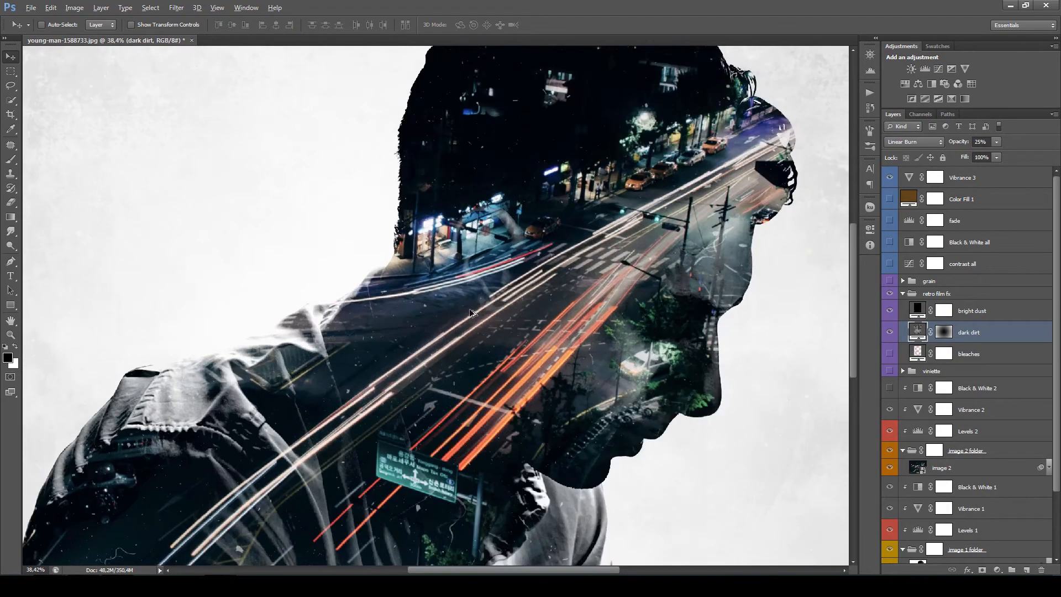
pyautogui.scroll(1, 469, 318)
pyautogui.moveTo(393, 388); pyautogui.dragTo(546, 198)
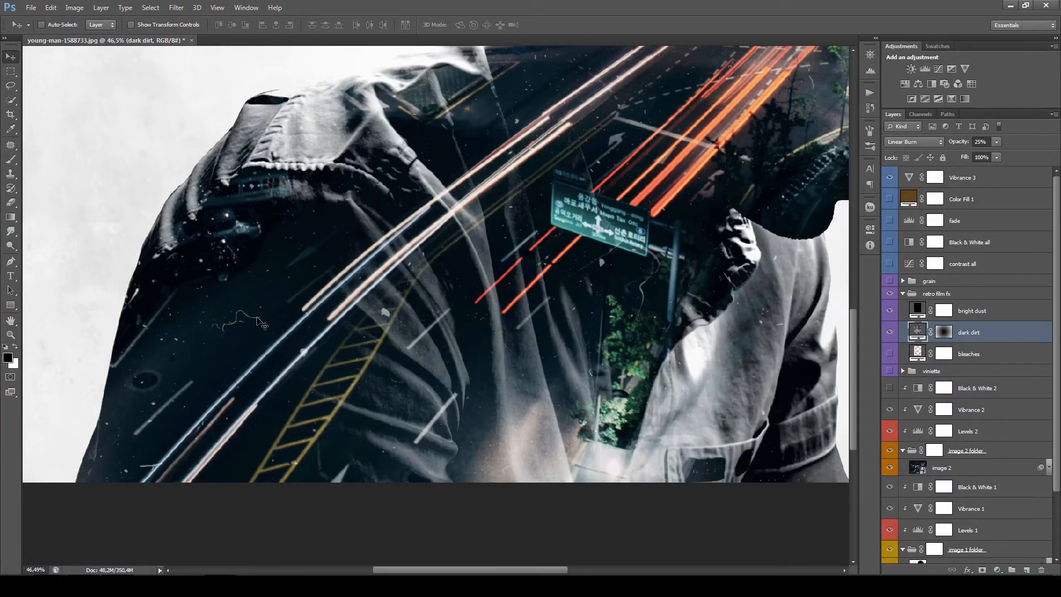
pyautogui.moveTo(641, 345); pyautogui.dragTo(633, 372)
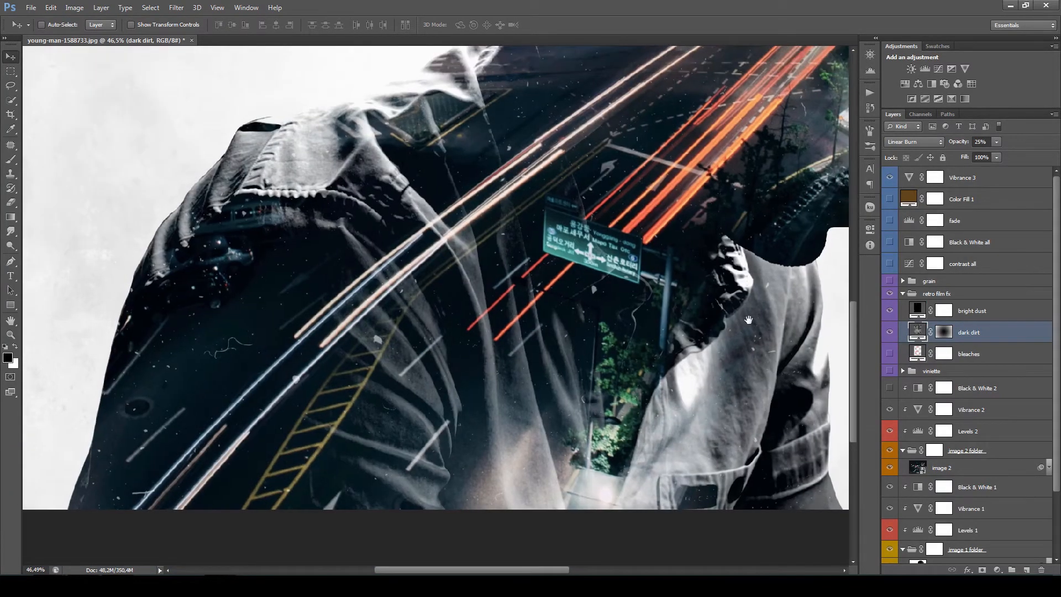
# - Reposition the bright dust pattern over the jacket, adjust its Pattern Fill scale, and apply it
pyautogui.click(989, 312)
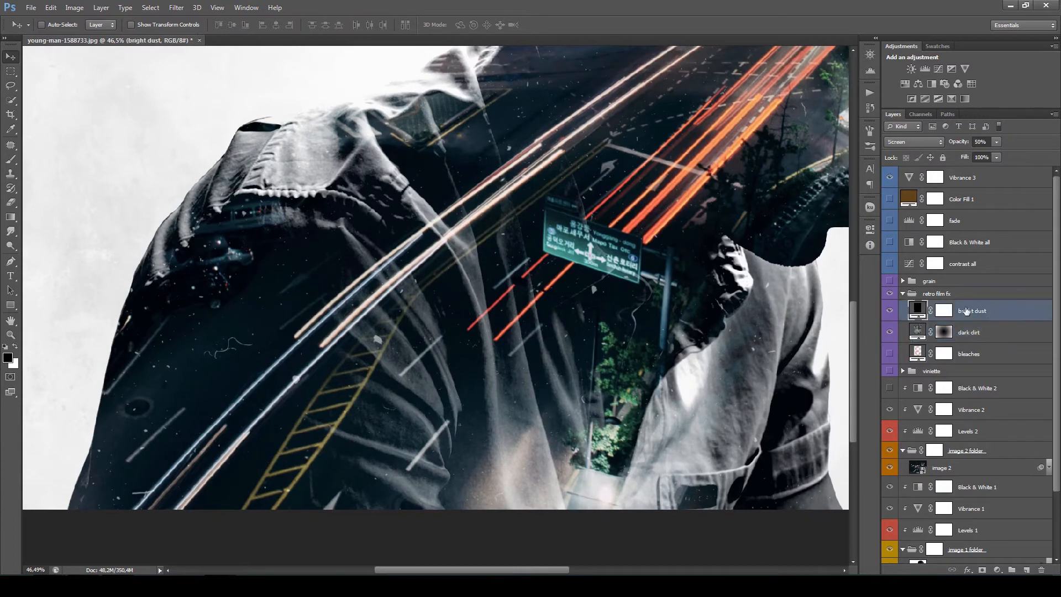
pyautogui.doubleClick(916, 308)
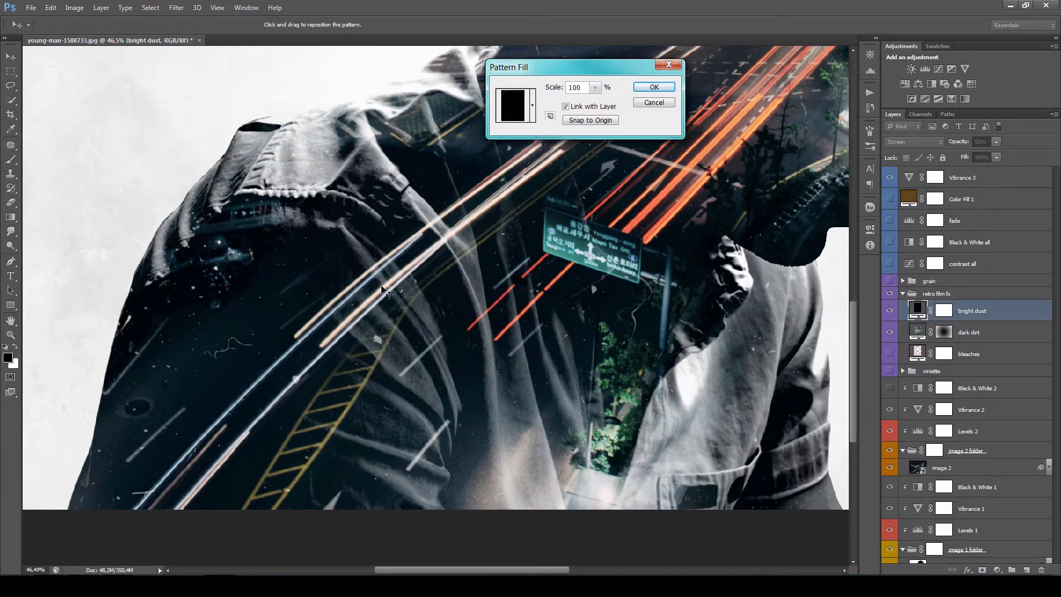
pyautogui.moveTo(332, 326); pyautogui.dragTo(301, 301)
pyautogui.moveTo(550, 88); pyautogui.dragTo(556, 88)
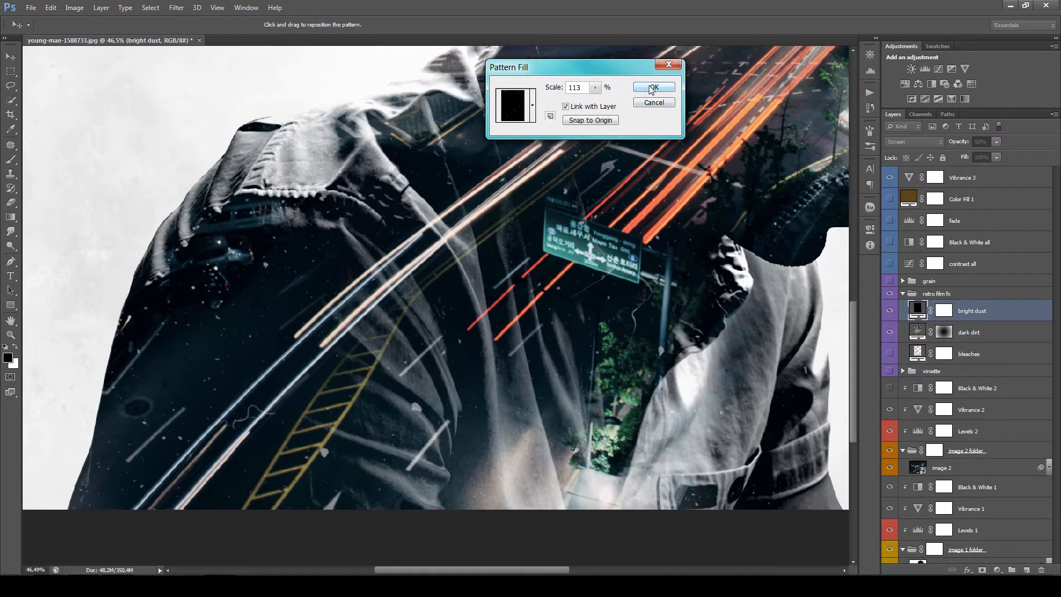
pyautogui.hotkey('ctrl', '0')
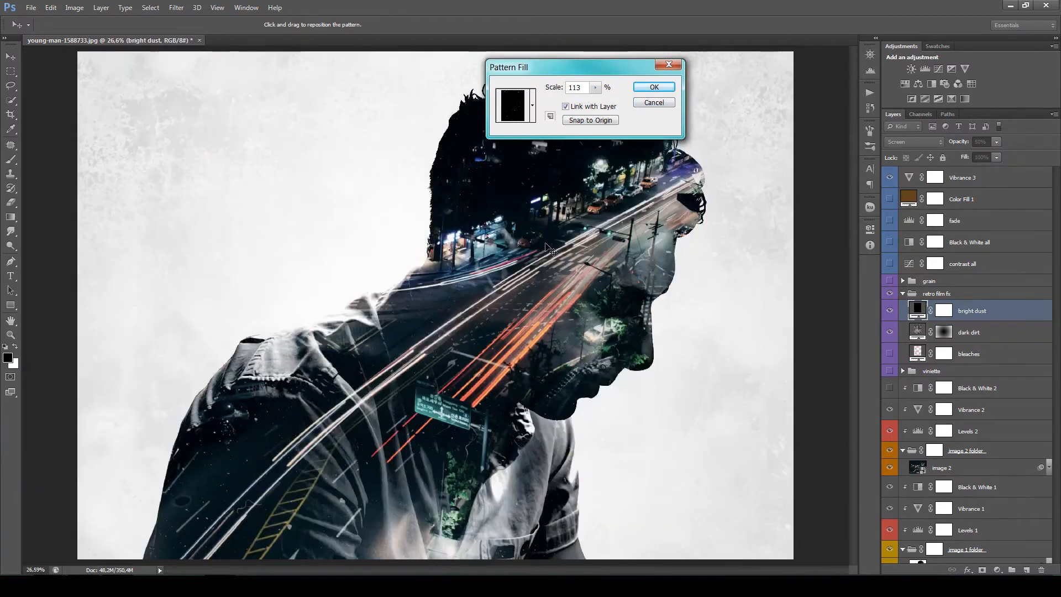
pyautogui.moveTo(559, 88); pyautogui.dragTo(548, 94)
pyautogui.press('Return')
# - Turn on the bleaches layer, scale its pattern to 125%, and reposition the red spots over the man's silhouette
pyautogui.click(951, 354)
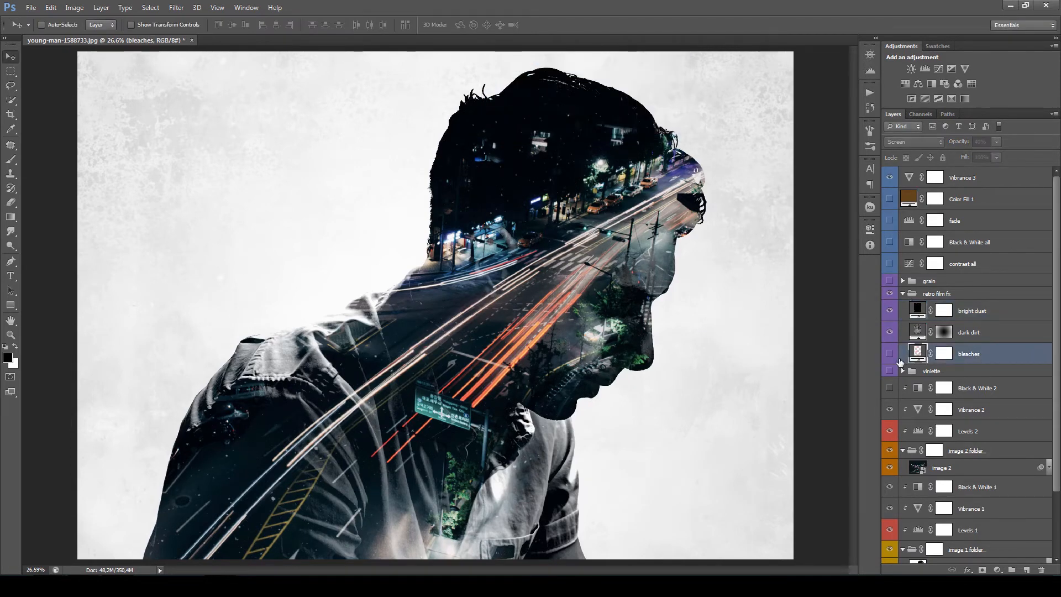
pyautogui.click(890, 354)
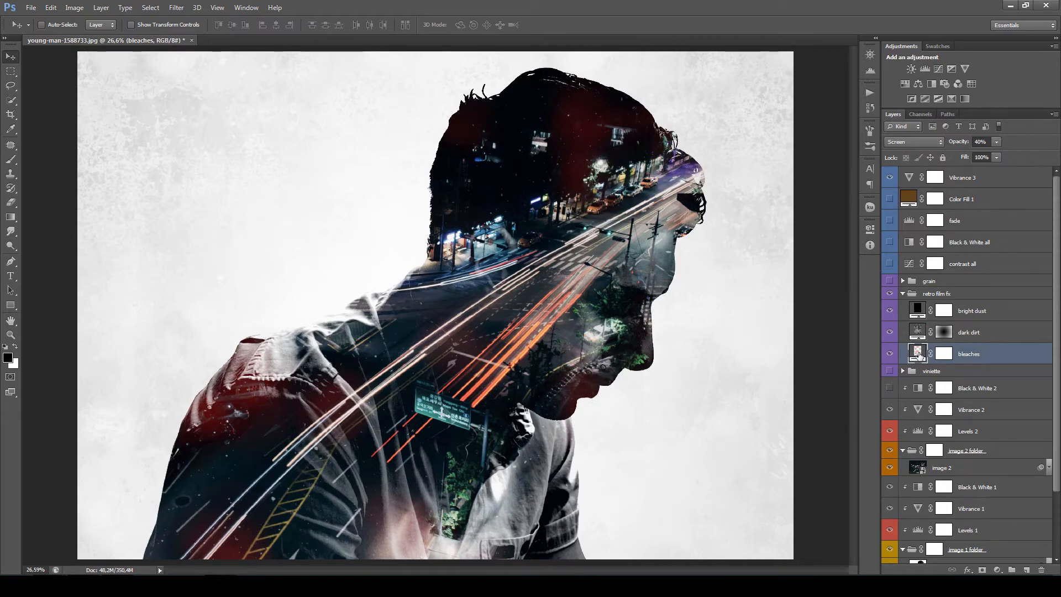
pyautogui.doubleClick(918, 354)
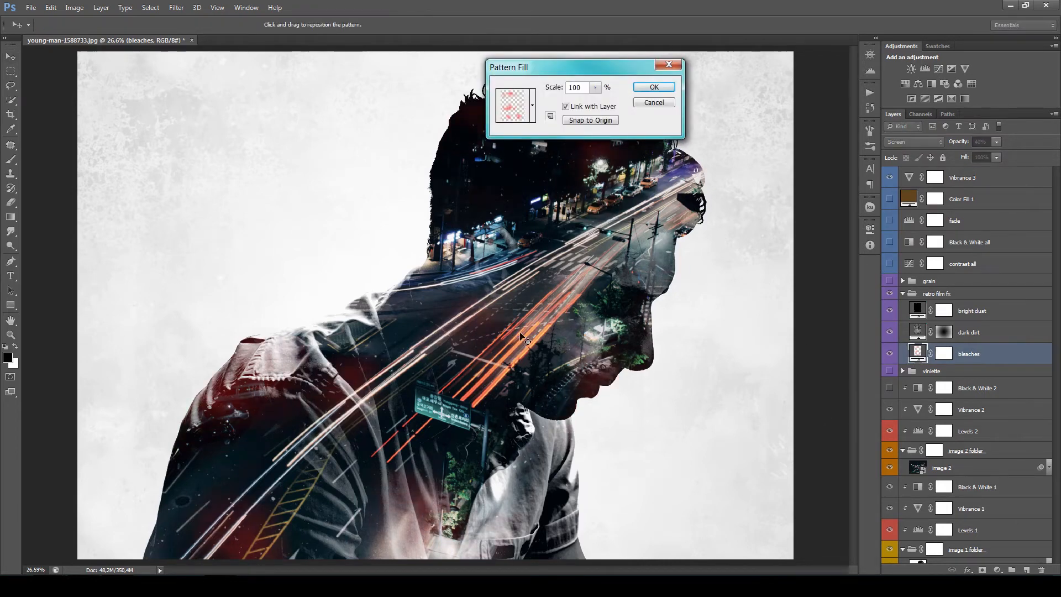
pyautogui.moveTo(510, 399); pyautogui.dragTo(359, 326)
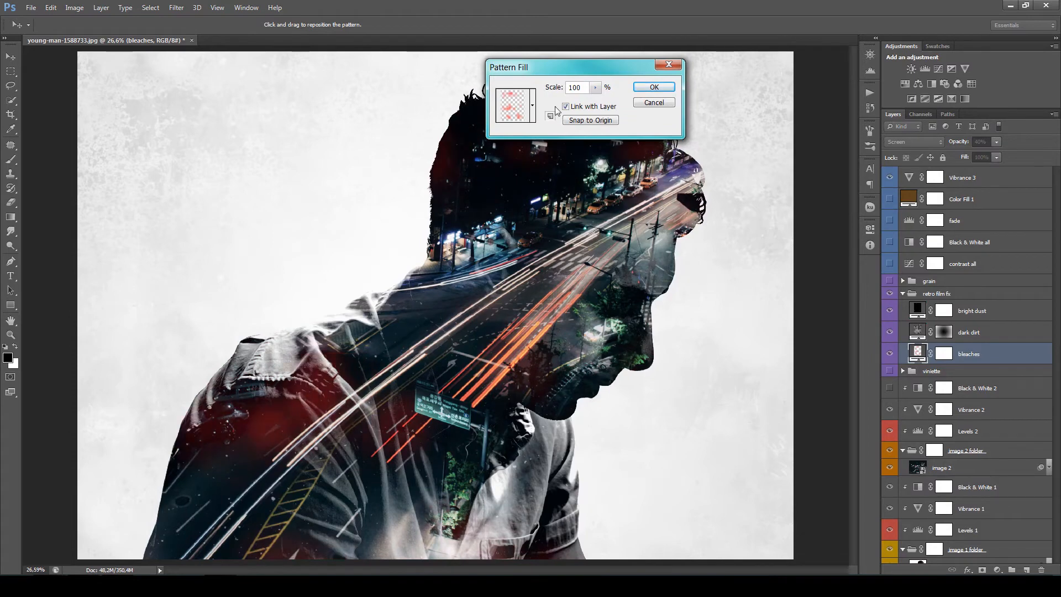
pyautogui.moveTo(553, 89); pyautogui.dragTo(585, 88)
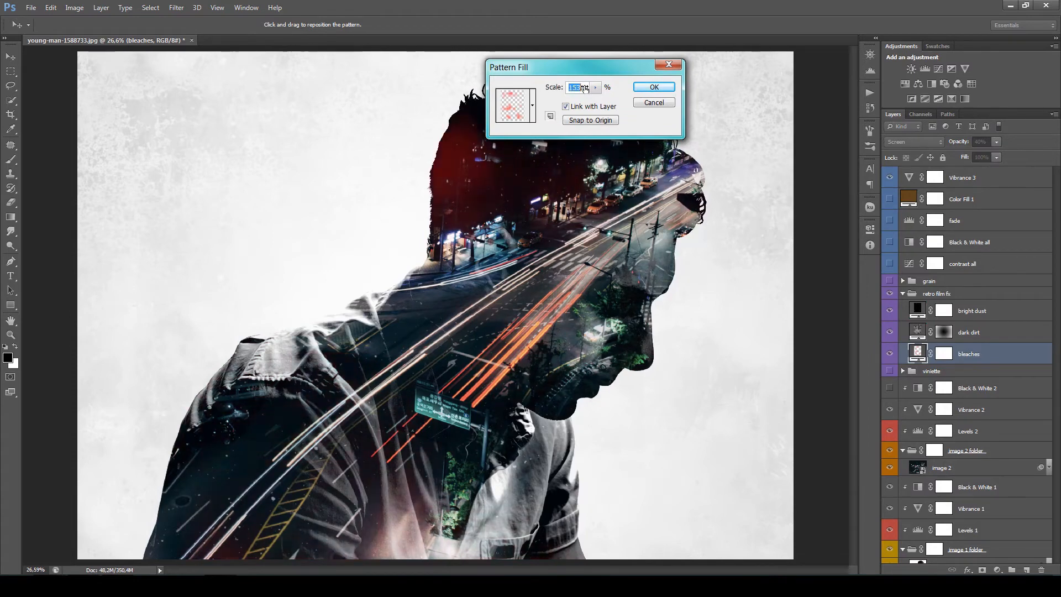
pyautogui.moveTo(551, 348); pyautogui.dragTo(540, 494)
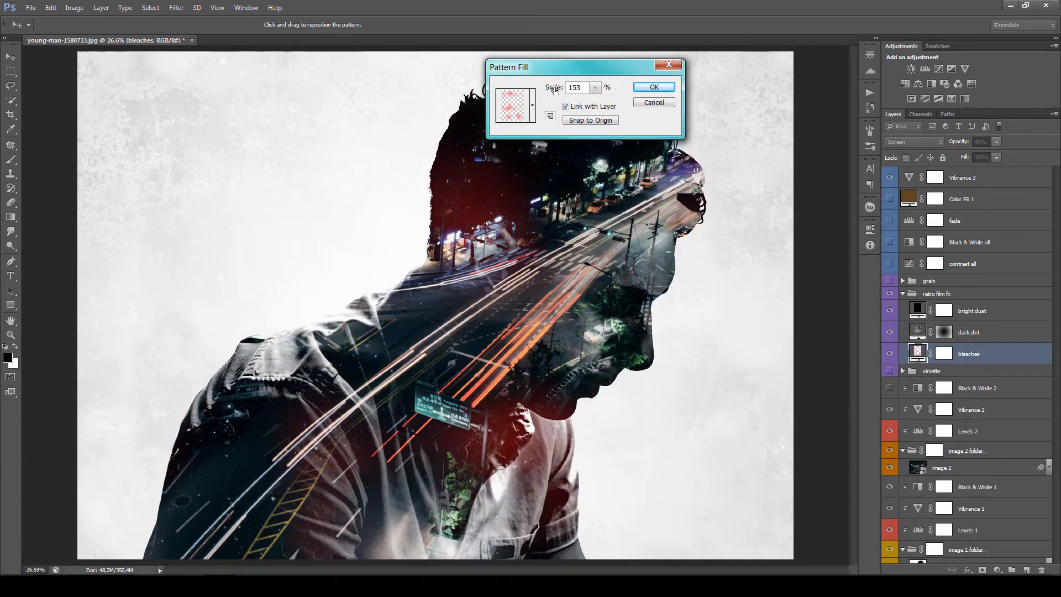
pyautogui.moveTo(555, 89); pyautogui.dragTo(540, 90)
pyautogui.moveTo(555, 372); pyautogui.dragTo(335, 495)
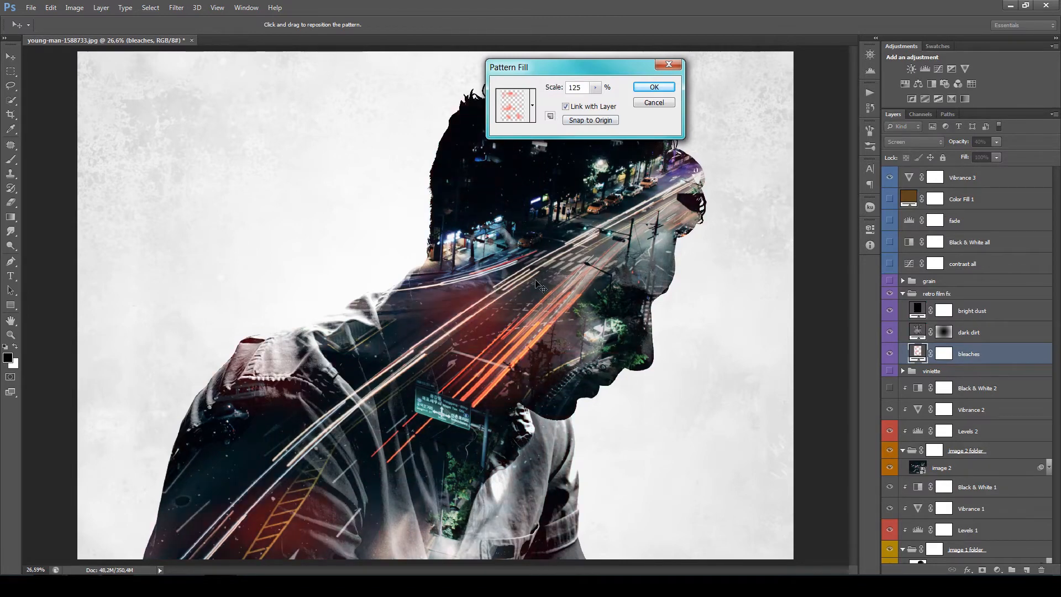
pyautogui.click(655, 87)
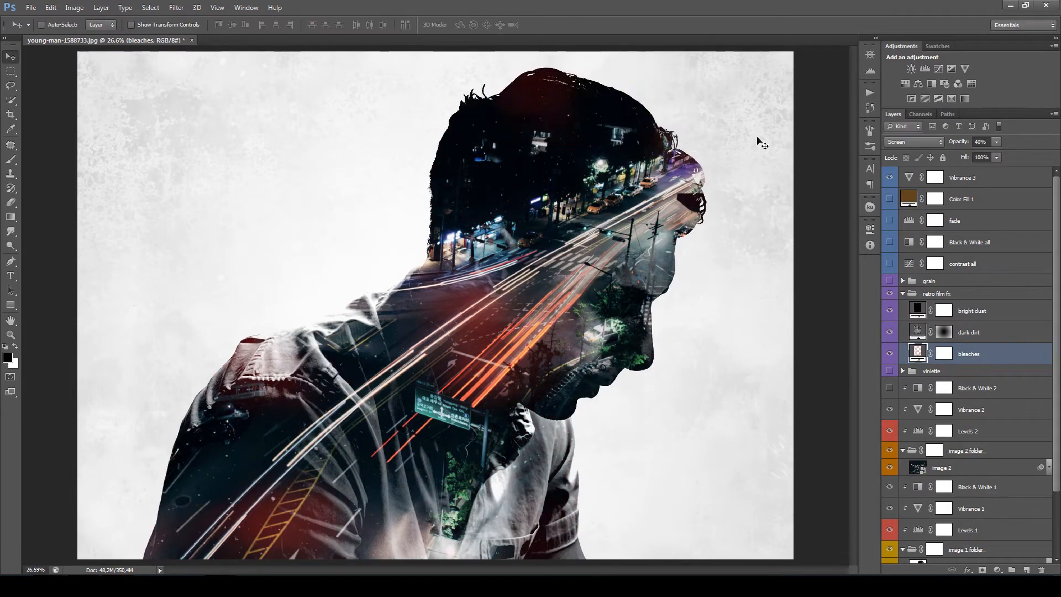
# - Turn on the vignette group, compare the v 1, v 2 and v 3 gradients one at a time, and keep v 1
pyautogui.click(890, 372)
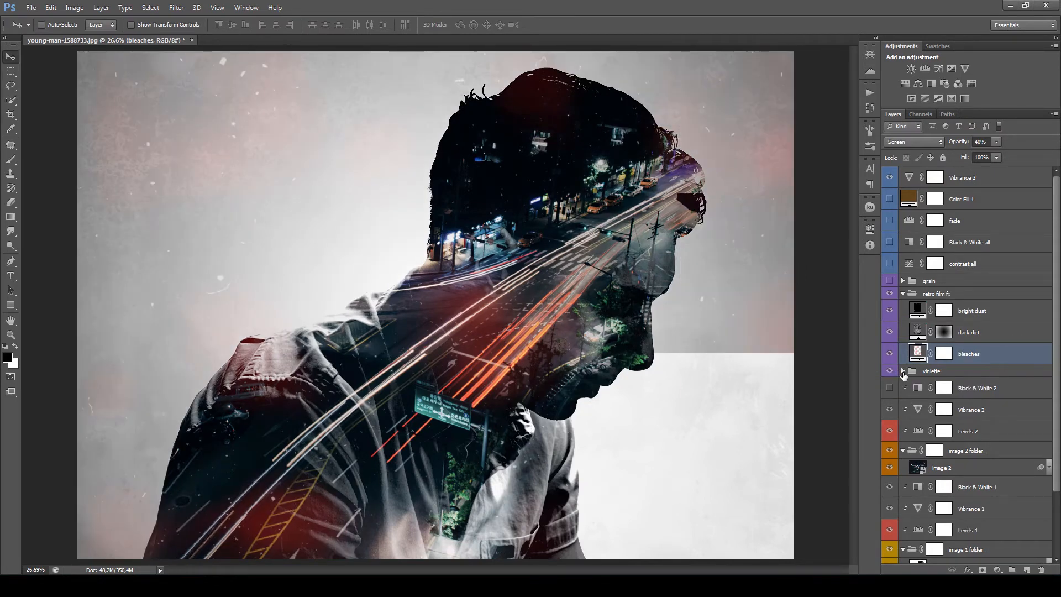
pyautogui.click(902, 372)
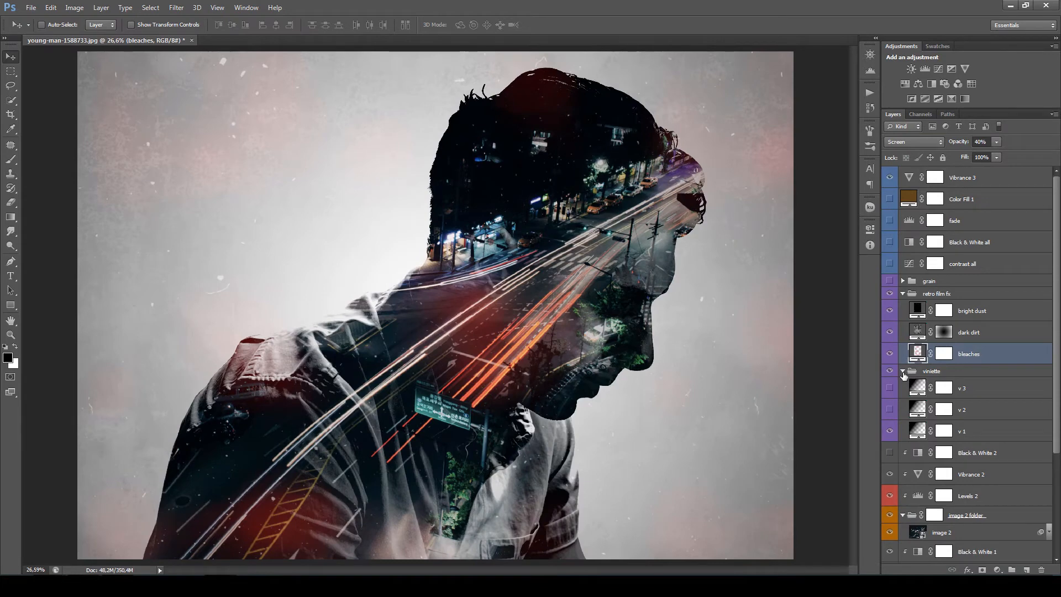
pyautogui.click(890, 432)
pyautogui.click(890, 409)
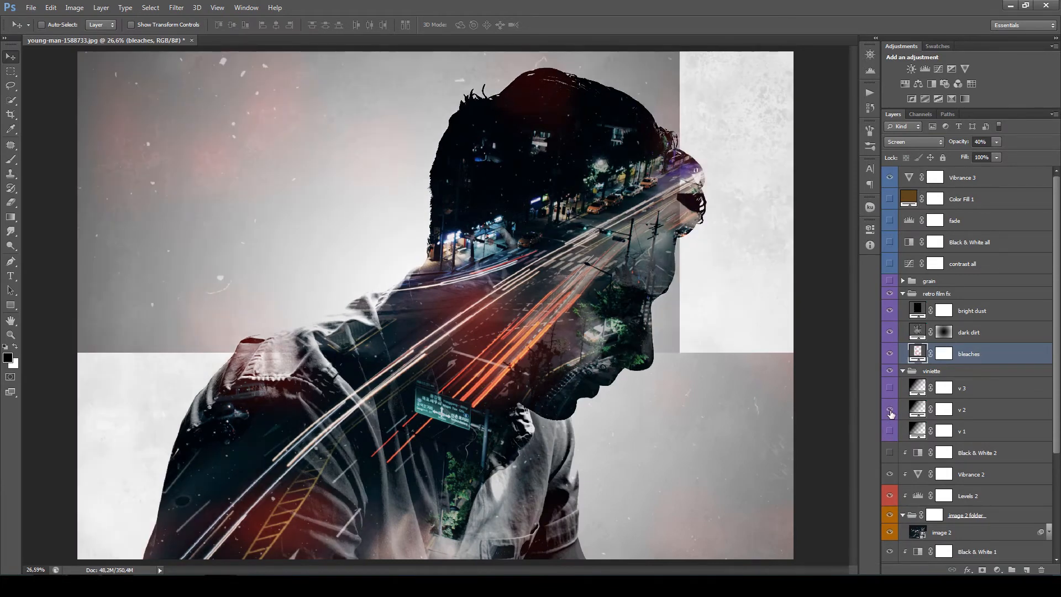
pyautogui.click(890, 410)
pyautogui.click(890, 388)
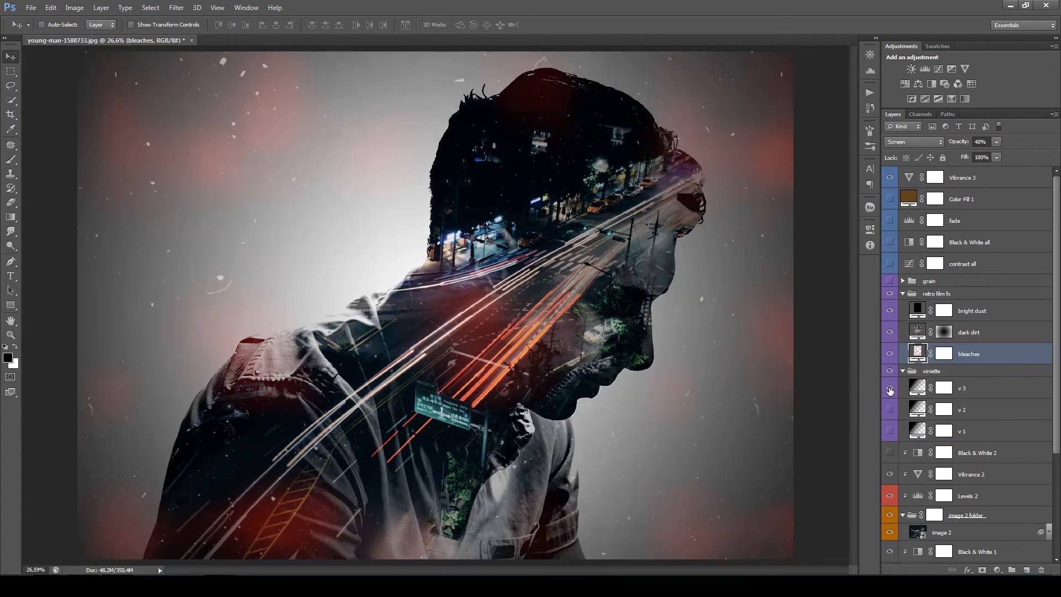
pyautogui.click(890, 388)
pyautogui.click(890, 433)
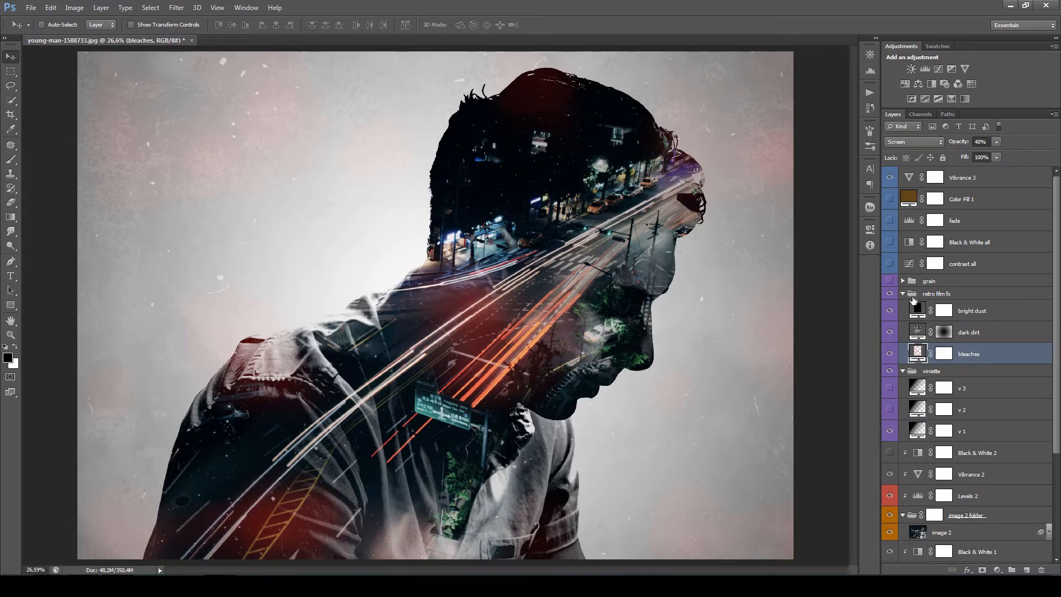
# - Select the grain group and turn it on while viewing the city street area at 100%
pyautogui.click(952, 282)
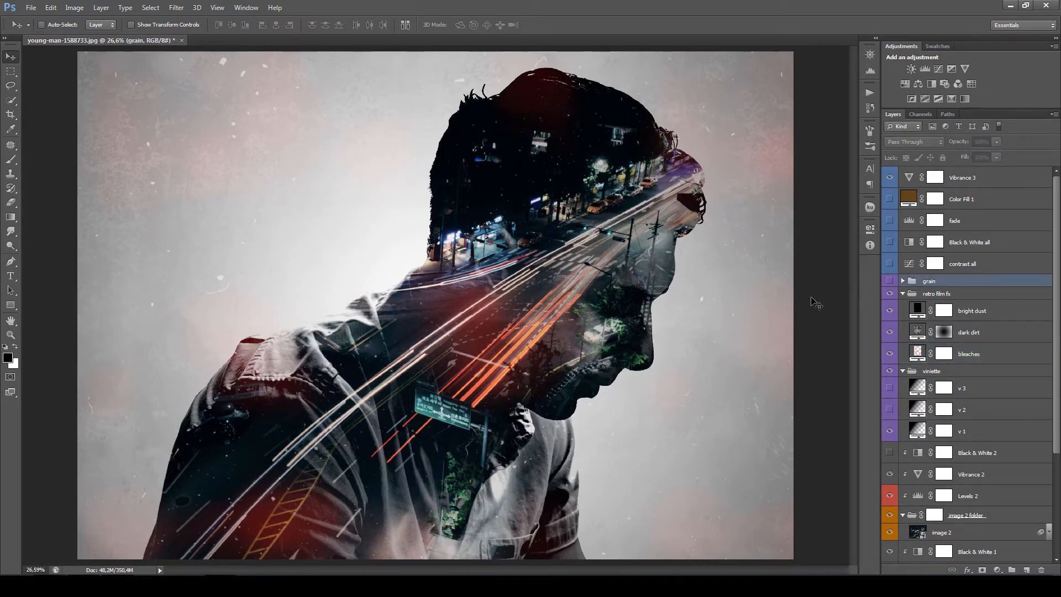
pyautogui.hotkey('ctrl', '1')
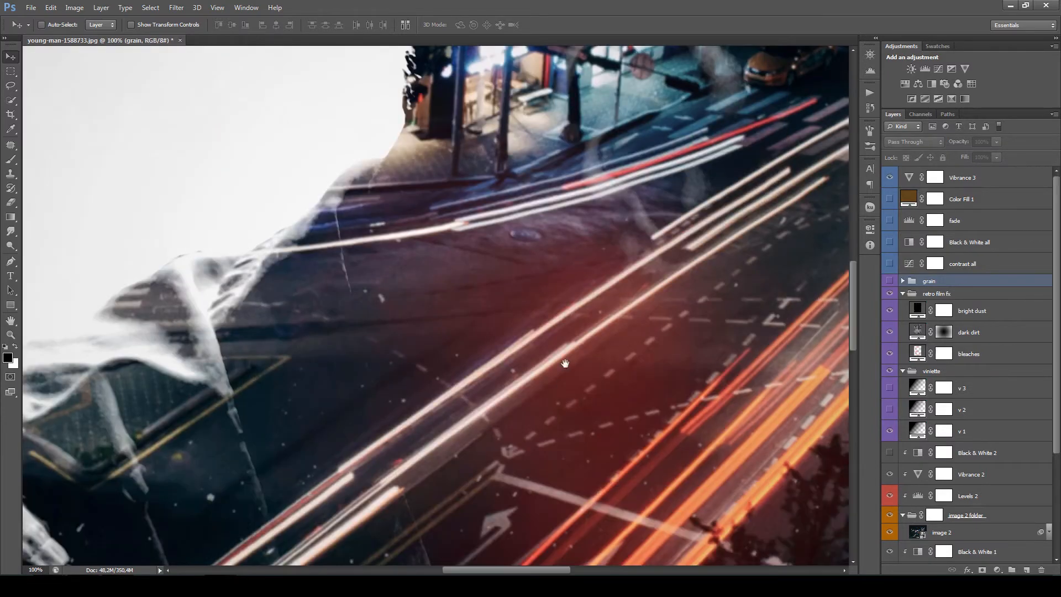
pyautogui.moveTo(565, 363); pyautogui.dragTo(603, 412)
pyautogui.moveTo(607, 330); pyautogui.dragTo(490, 383)
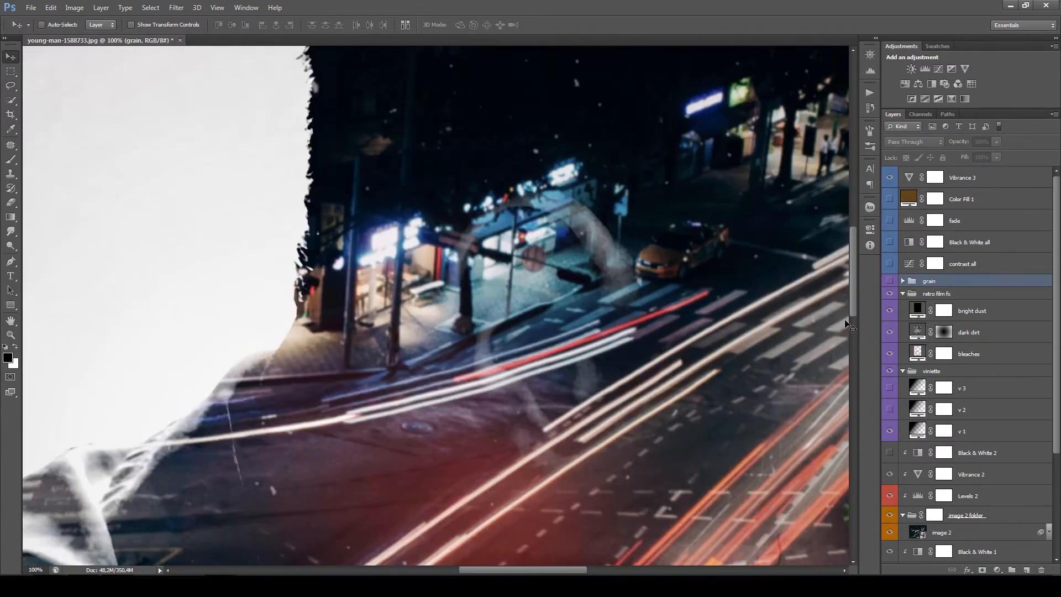
pyautogui.click(890, 281)
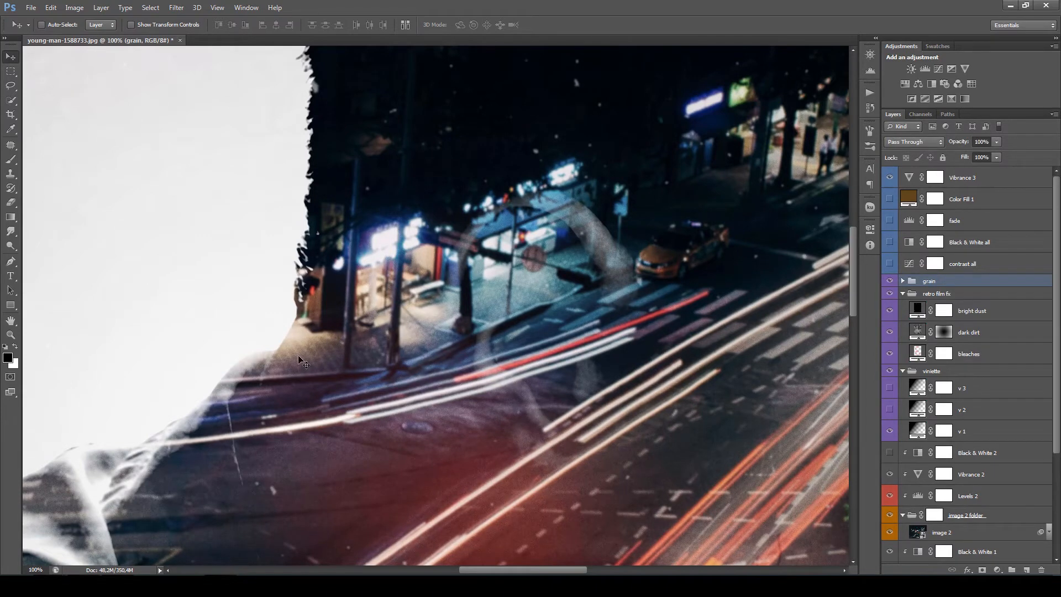
# - Compare the lit street area up close with and without the grain group
pyautogui.scroll(5, 252, 323)
pyautogui.scroll(1, 302, 334)
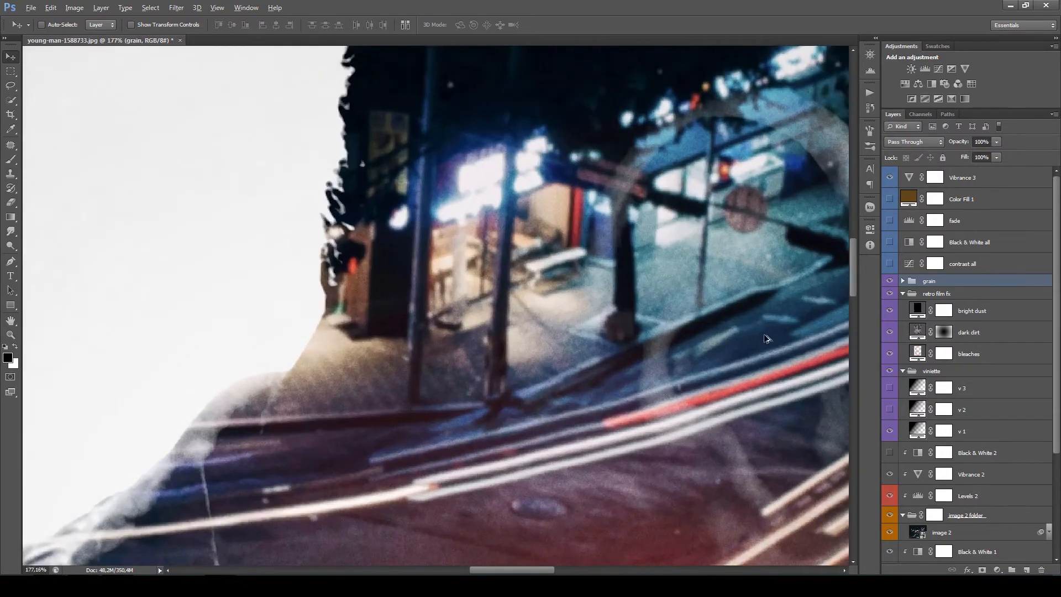
pyautogui.click(890, 281)
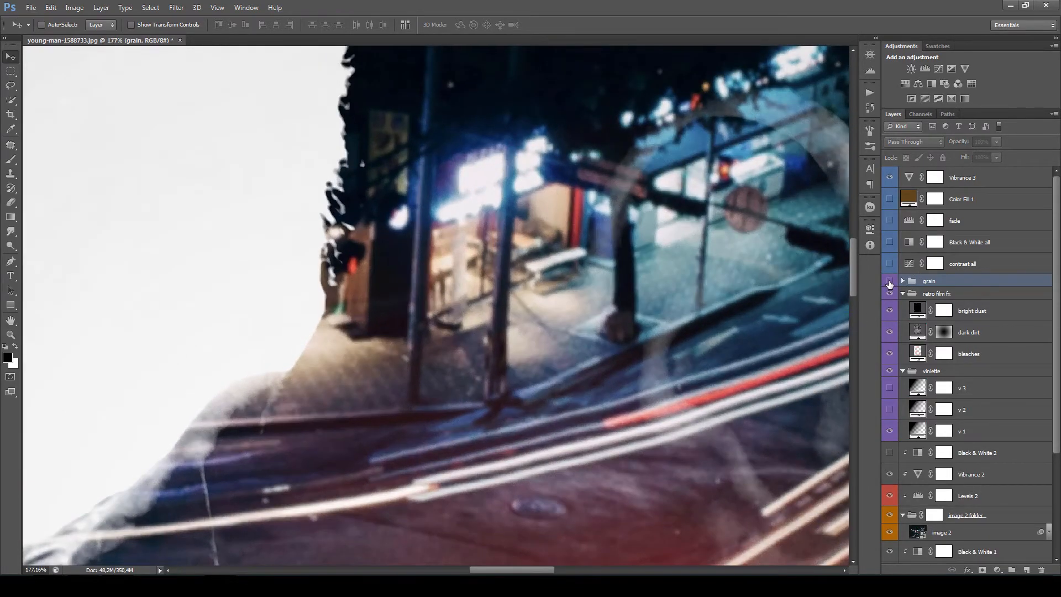
pyautogui.click(890, 282)
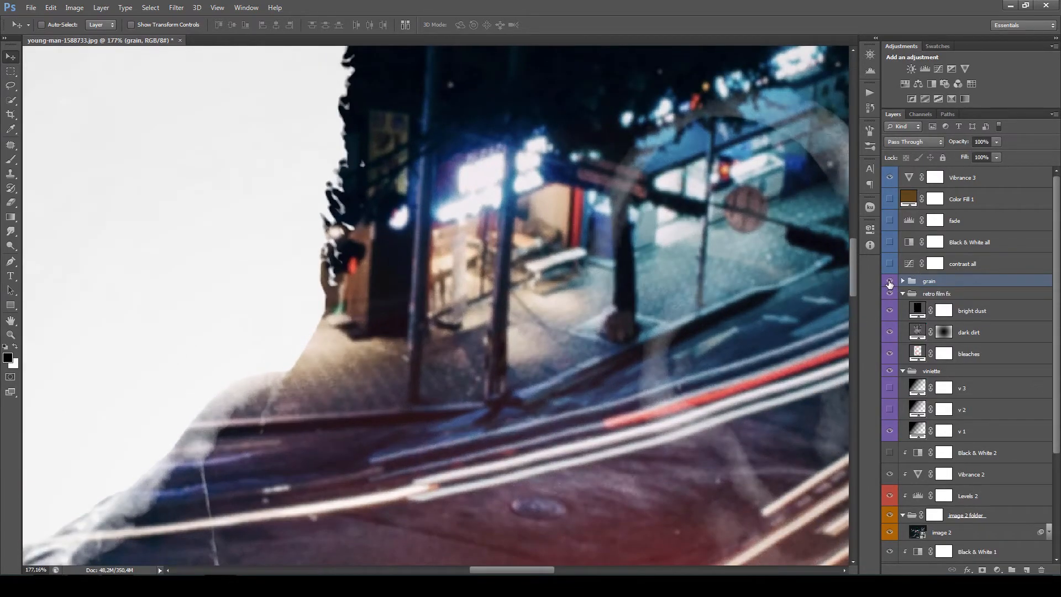
pyautogui.click(890, 281)
pyautogui.click(890, 282)
pyautogui.scroll(-6, 519, 346)
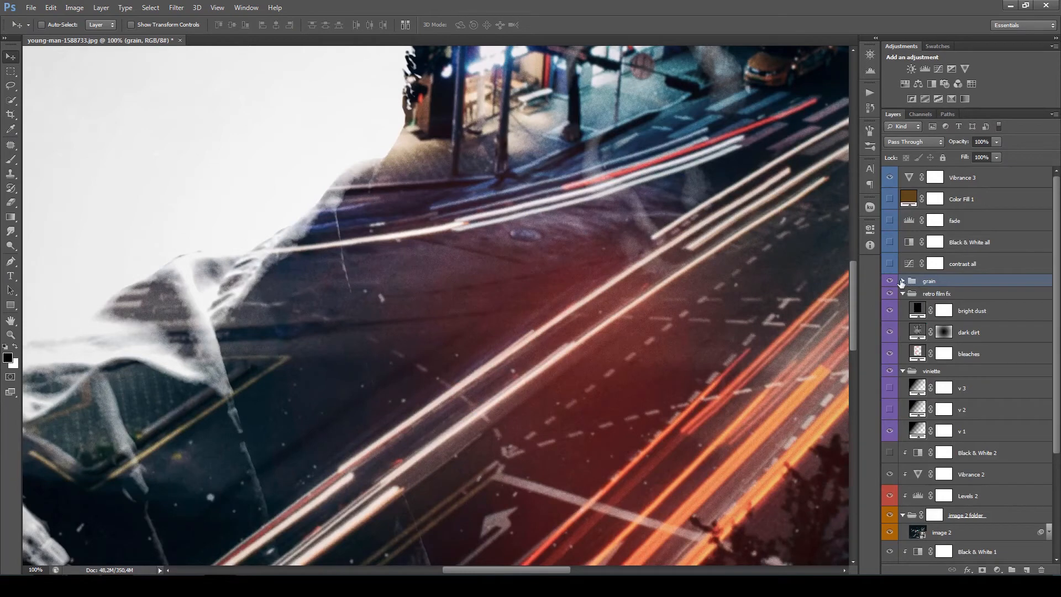
# - Expand the grain group, hide small sharp grain, try big soft grain, and keep only medium grain on
pyautogui.click(902, 281)
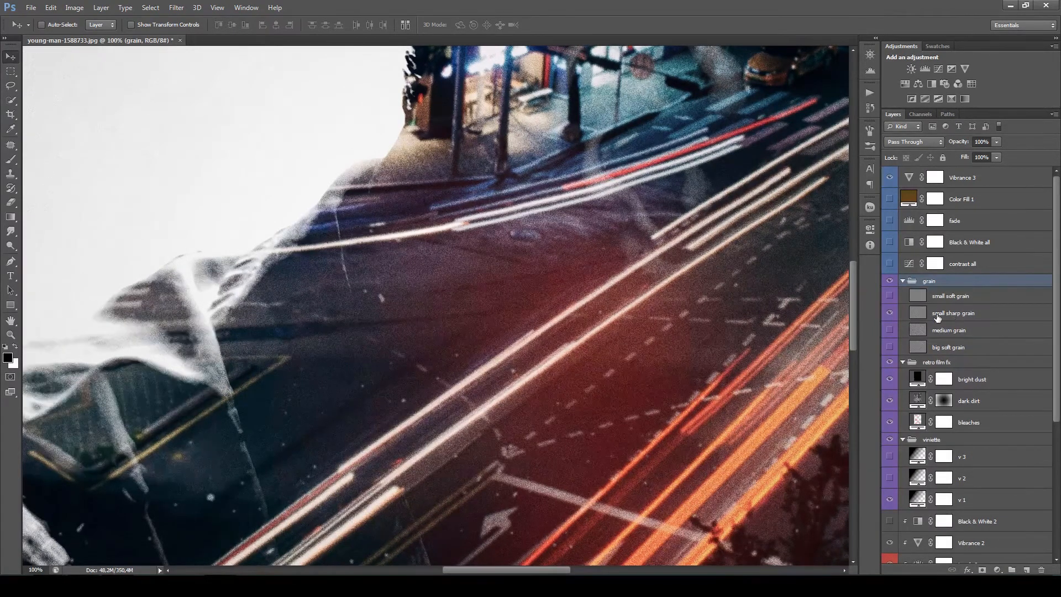
pyautogui.click(890, 313)
pyautogui.click(890, 330)
pyautogui.click(890, 347)
pyautogui.click(890, 348)
pyautogui.click(890, 331)
pyautogui.hotkey('ctrl', '0')
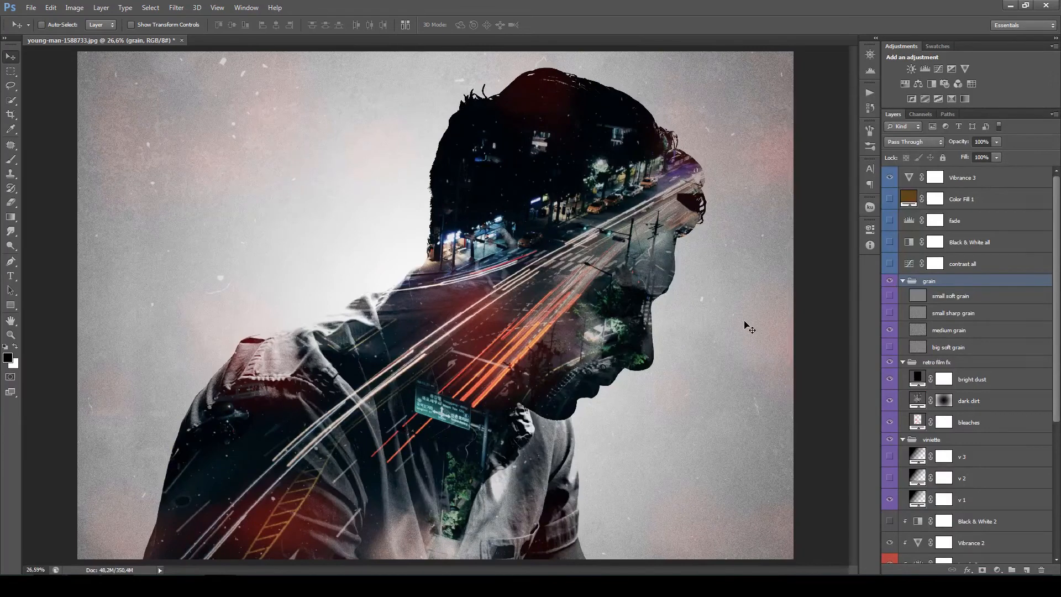
# - Compare medium grain with big soft grain on the whole image, and keep only medium grain on
pyautogui.click(890, 330)
pyautogui.click(890, 347)
pyautogui.click(890, 347)
pyautogui.click(890, 330)
pyautogui.moveTo(1057, 315); pyautogui.dragTo(1057, 317)
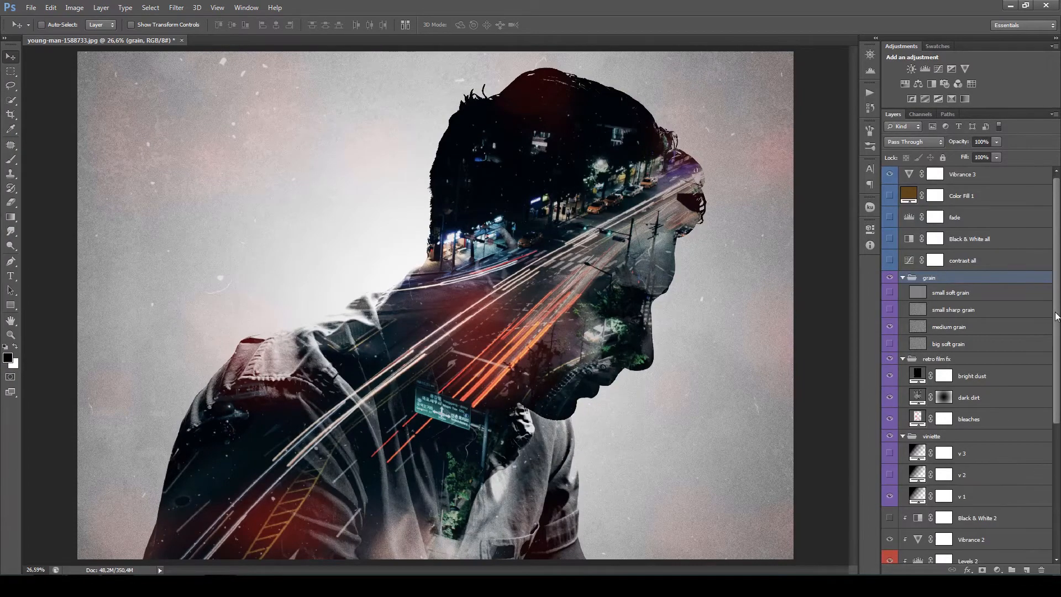
pyautogui.scroll(3, 497, 293)
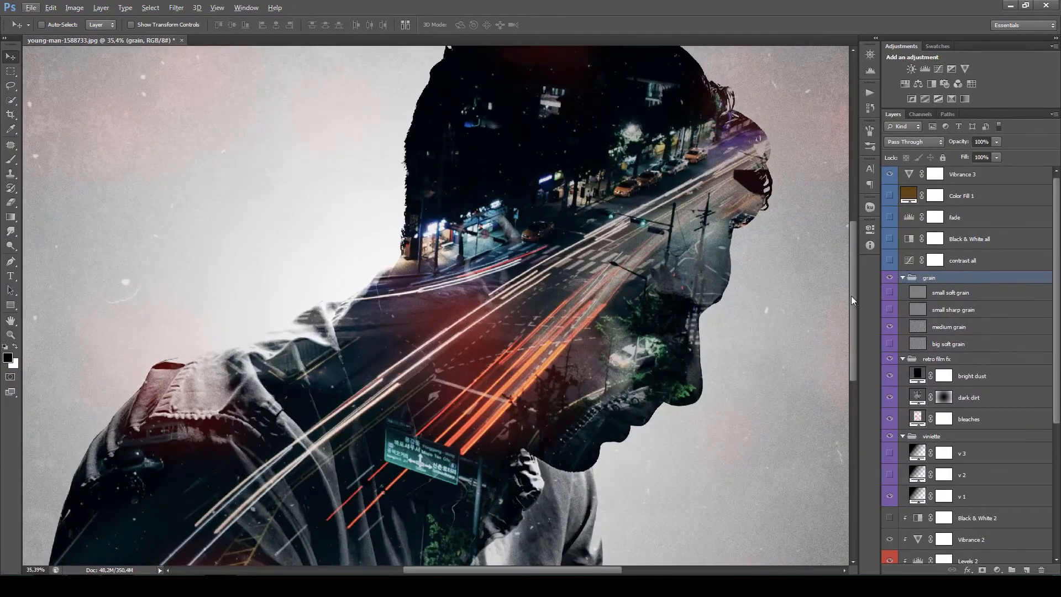
pyautogui.moveTo(853, 296); pyautogui.dragTo(854, 293)
pyautogui.moveTo(1057, 314); pyautogui.dragTo(1057, 295)
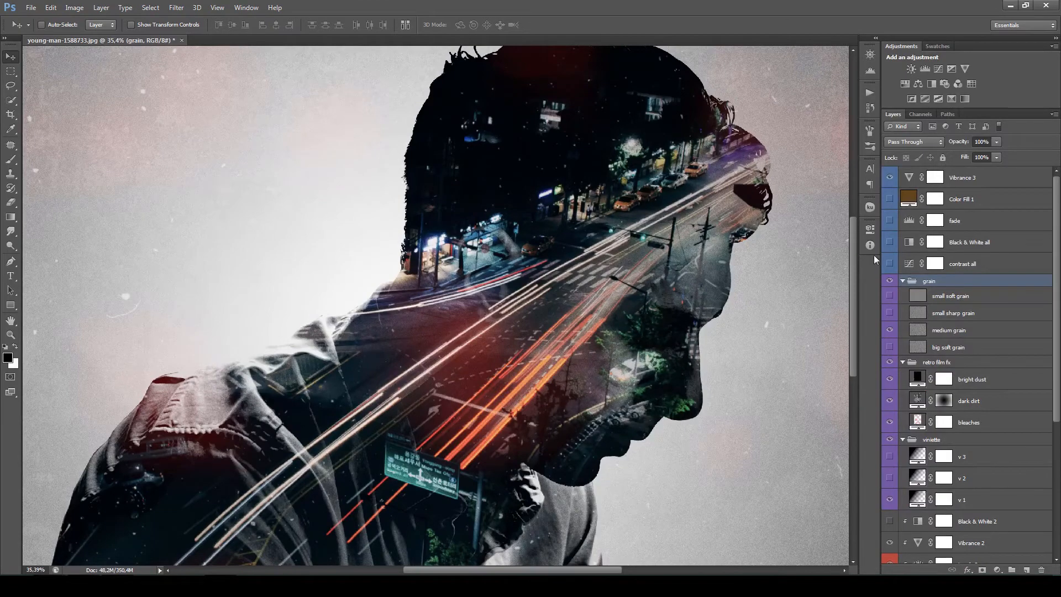
pyautogui.scroll(-3, 630, 364)
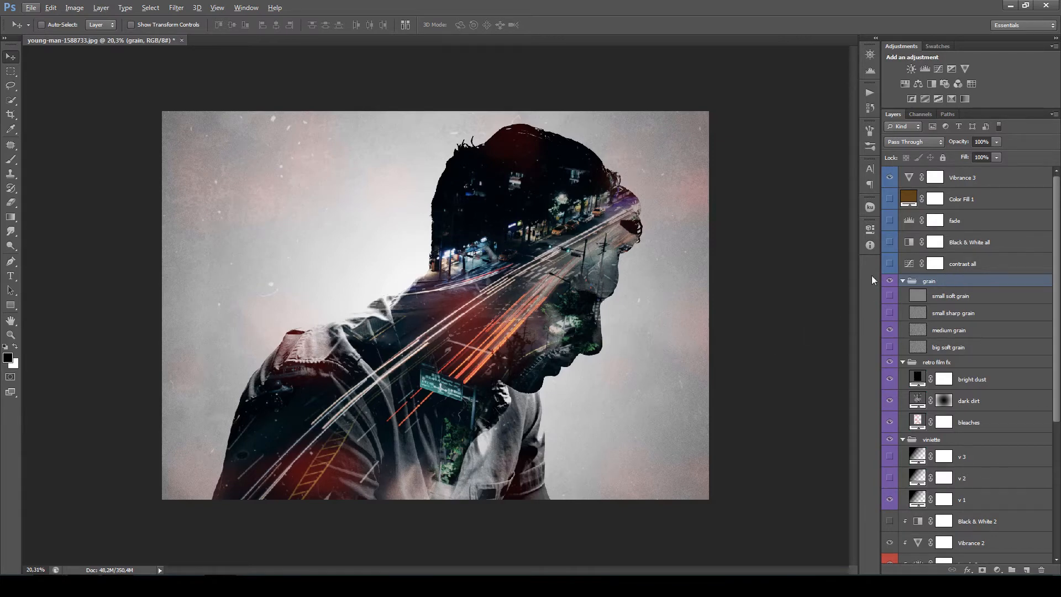
# - Turn on the contrast all Curves layer and reshape its RGB curve to brighten the highlights and lift the shadows
pyautogui.click(891, 265)
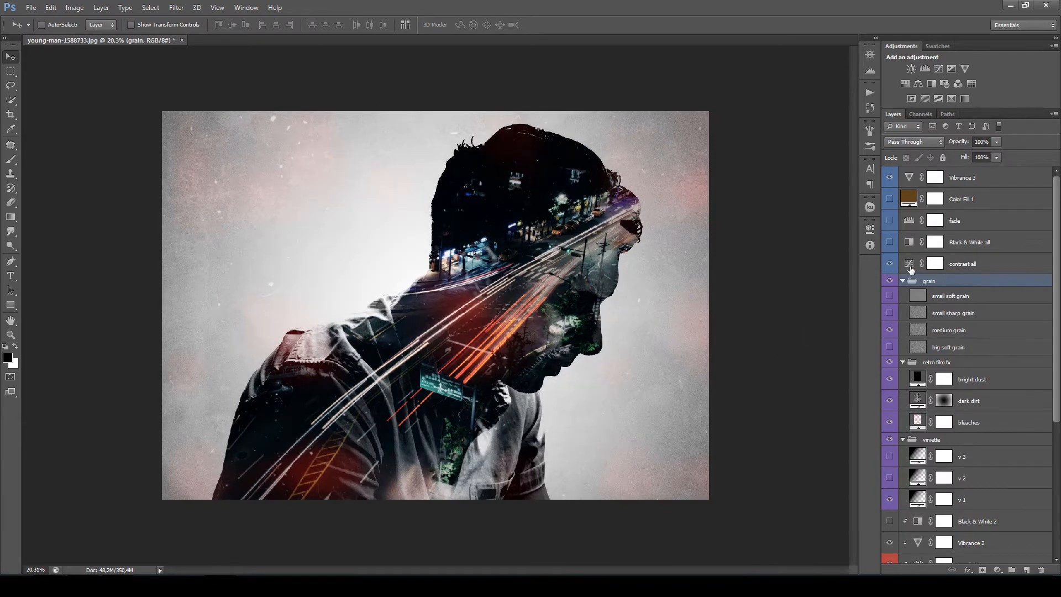
pyautogui.doubleClick(910, 266)
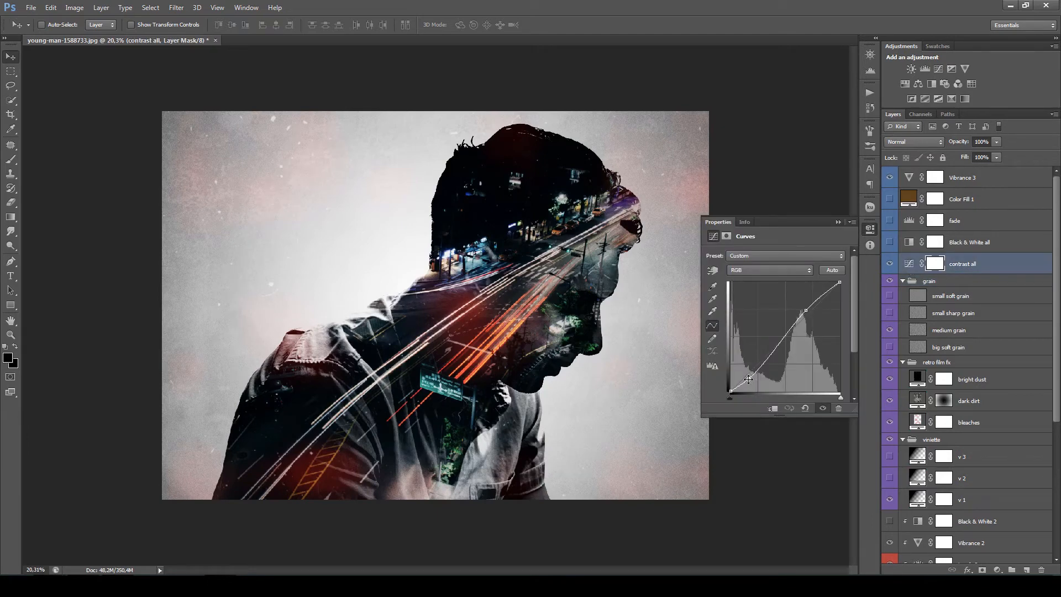
pyautogui.moveTo(806, 311); pyautogui.dragTo(799, 305)
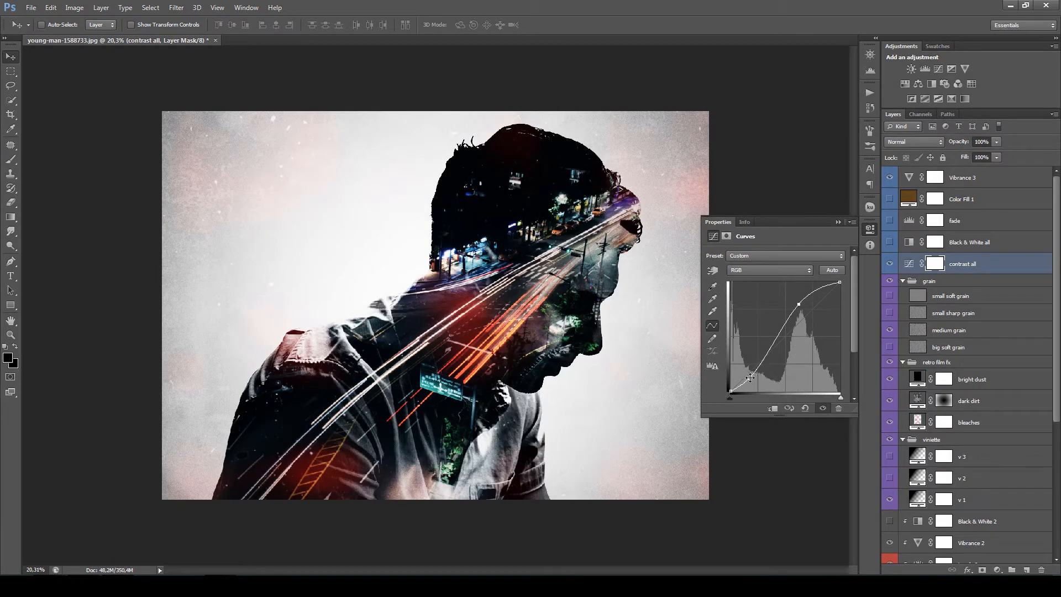
pyautogui.moveTo(749, 378); pyautogui.dragTo(751, 368)
pyautogui.moveTo(799, 303)
pyautogui.mouseDown()
pyautogui.moveTo(824, 325)
pyautogui.moveTo(794, 297)
pyautogui.moveTo(830, 354)
pyautogui.moveTo(793, 297)
pyautogui.moveTo(806, 308)
pyautogui.moveTo(802, 296)
pyautogui.mouseUp()
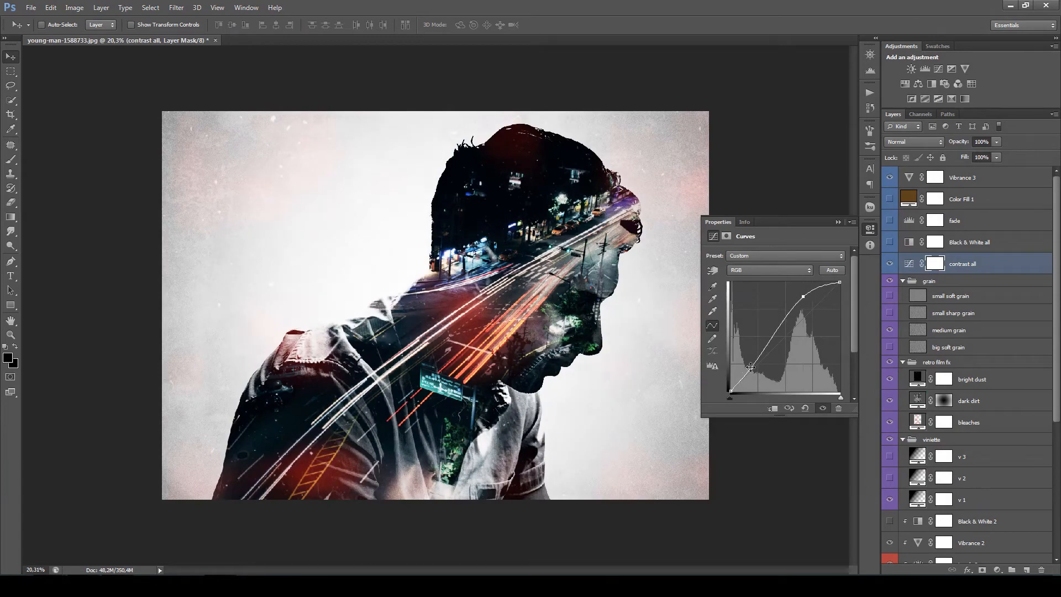
pyautogui.moveTo(751, 368)
pyautogui.mouseDown()
pyautogui.moveTo(764, 379)
pyautogui.moveTo(748, 364)
pyautogui.mouseUp()
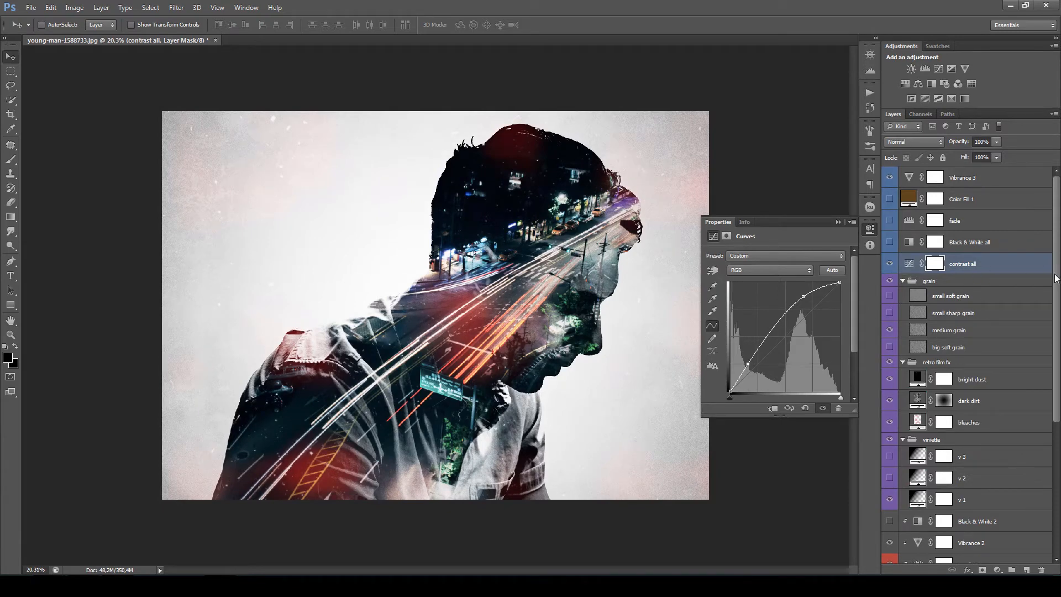
# - Compare the image with and without the fade layer, keep it on, and set its opacity to 23%
pyautogui.click(891, 222)
pyautogui.click(891, 223)
pyautogui.click(891, 223)
pyautogui.click(891, 222)
pyautogui.click(890, 223)
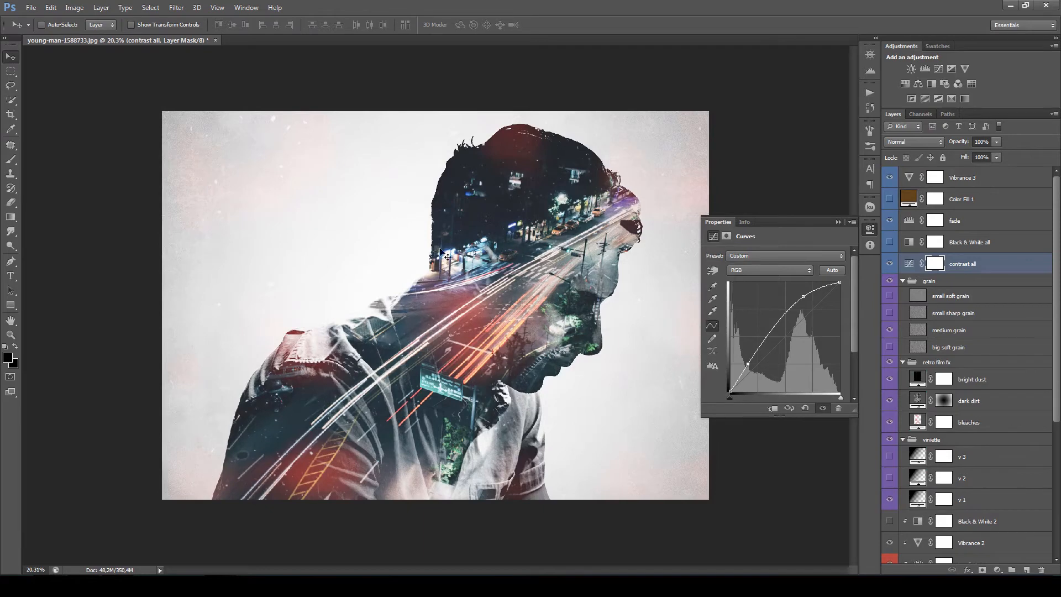
pyautogui.click(964, 226)
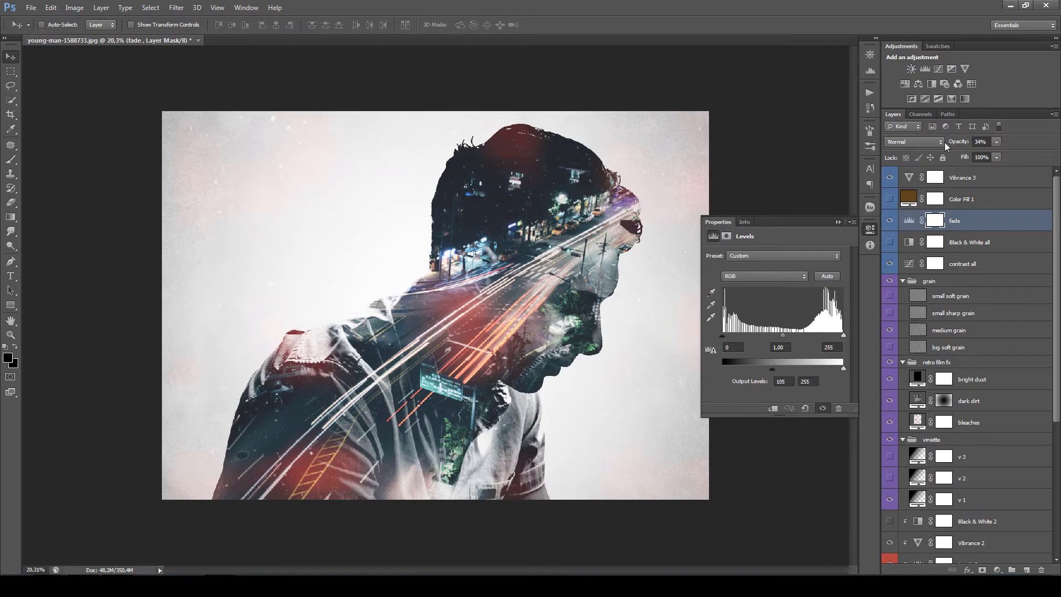
pyautogui.moveTo(947, 146)
pyautogui.mouseDown()
pyautogui.moveTo(990, 144)
pyautogui.moveTo(960, 151)
pyautogui.mouseUp()
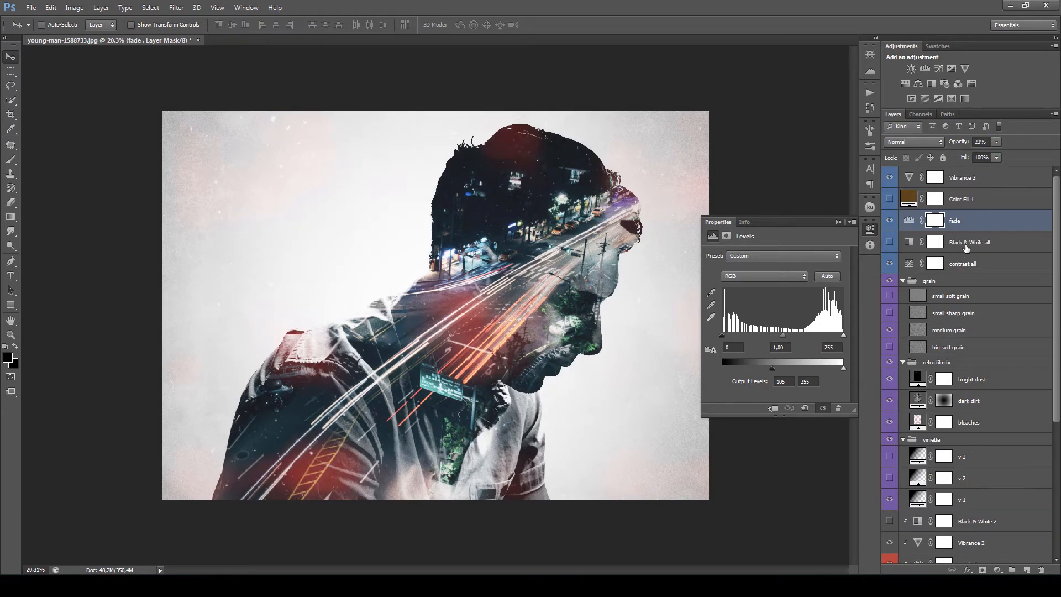
# - Preview the image with the Black & White all layer on, and hide the layer again
pyautogui.click(1003, 249)
pyautogui.click(890, 243)
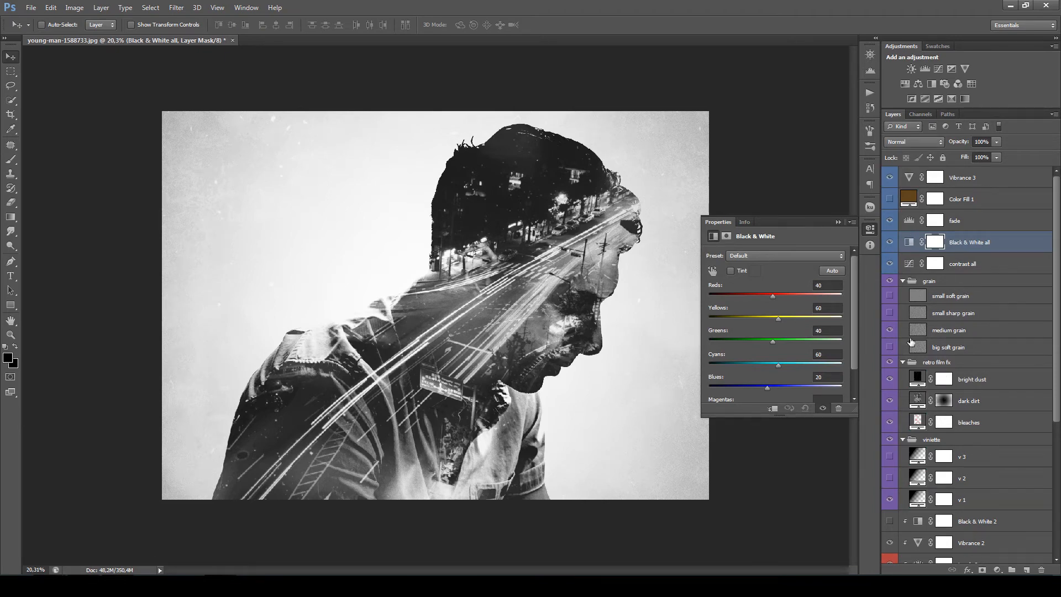
pyautogui.click(890, 243)
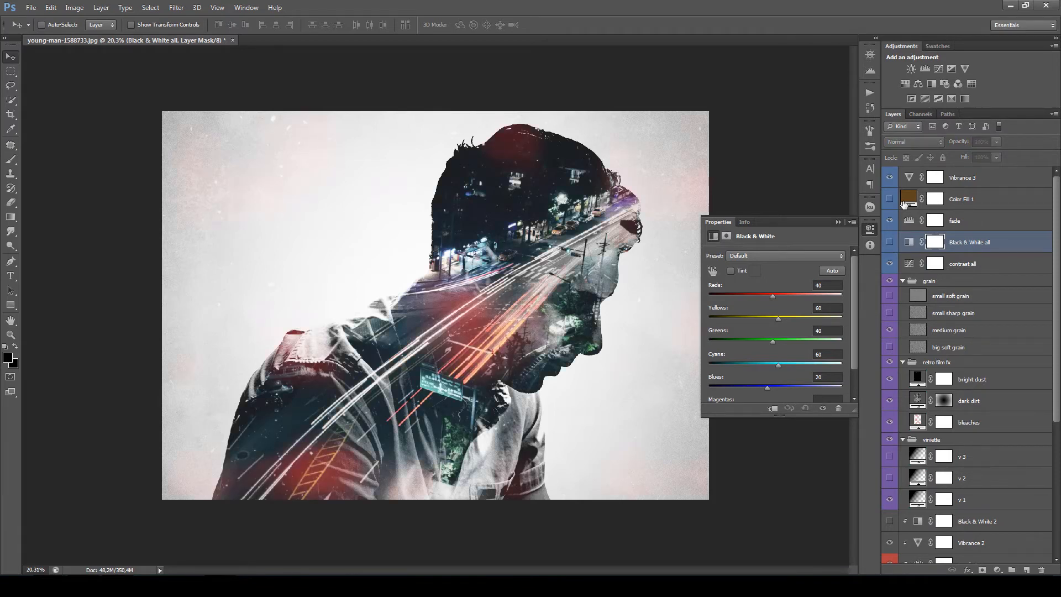
# - Turn on Color Fill 1, try different hues for its overlay tint, and set its color to dark green 1d5f3f
pyautogui.click(985, 201)
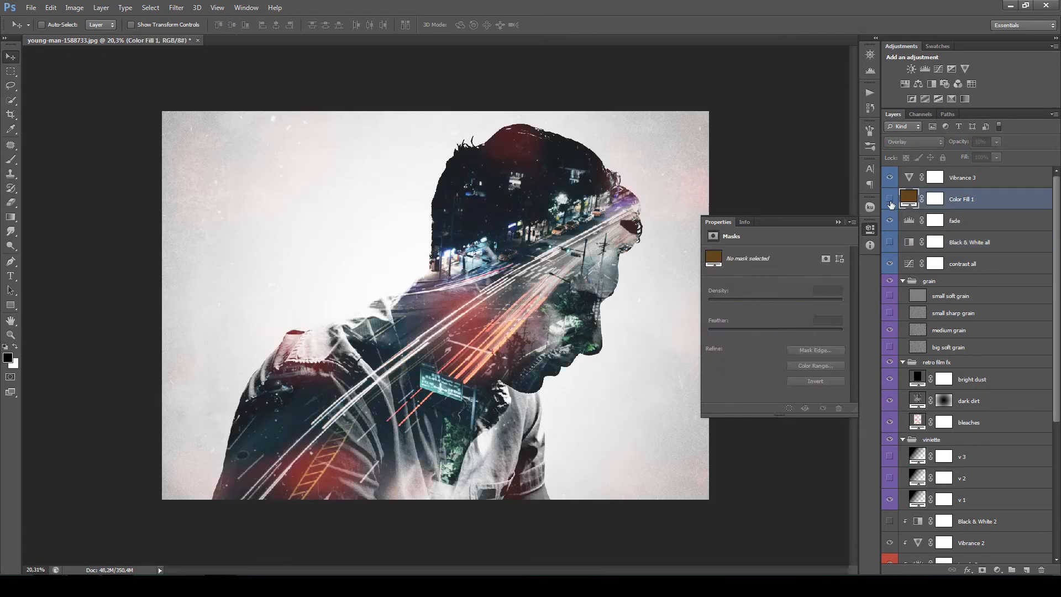
pyautogui.click(890, 200)
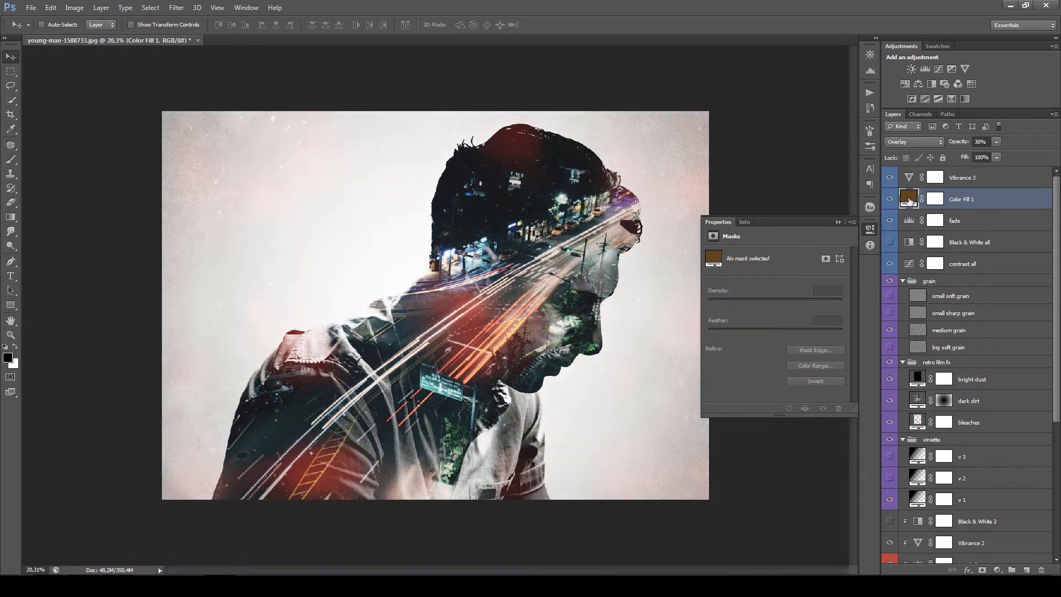
pyautogui.doubleClick(909, 199)
pyautogui.moveTo(477, 79); pyautogui.dragTo(851, 83)
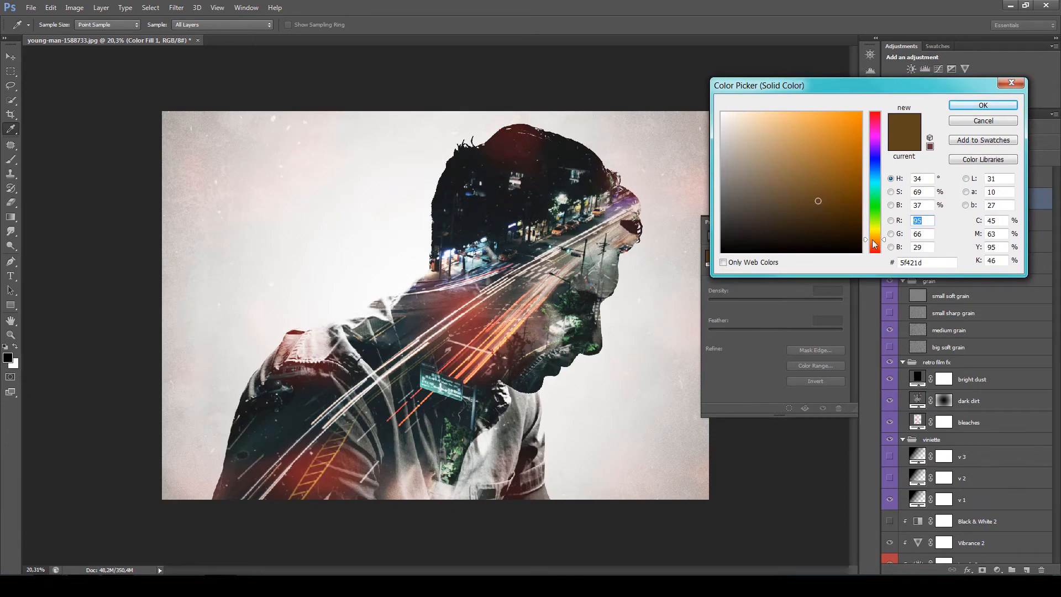
pyautogui.moveTo(875, 244); pyautogui.dragTo(876, 117)
pyautogui.moveTo(876, 222)
pyautogui.mouseDown()
pyautogui.moveTo(878, 242)
pyautogui.moveTo(879, 232)
pyautogui.mouseUp()
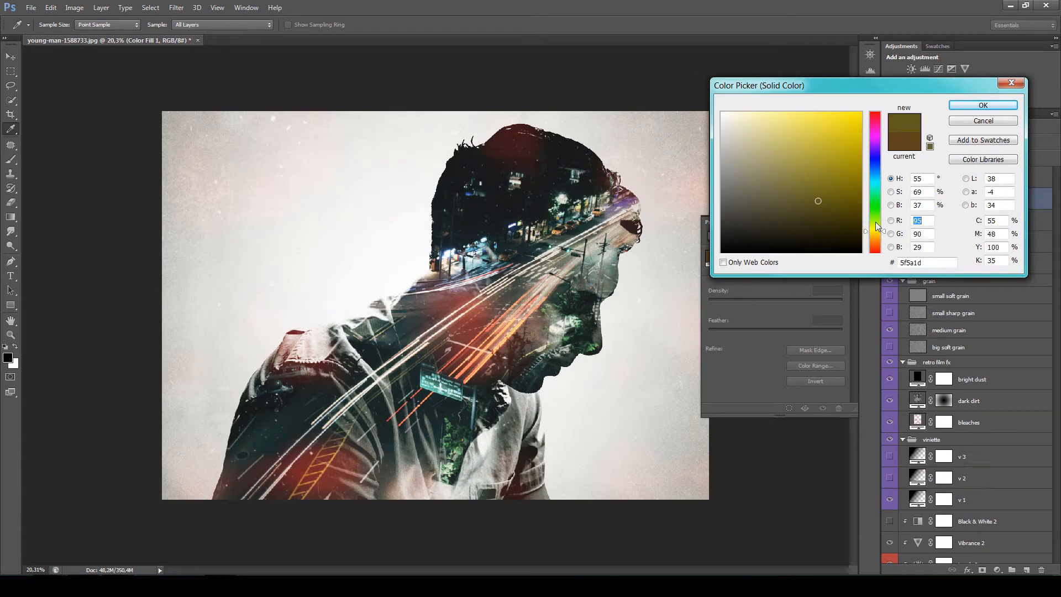
pyautogui.moveTo(876, 228); pyautogui.dragTo(874, 230)
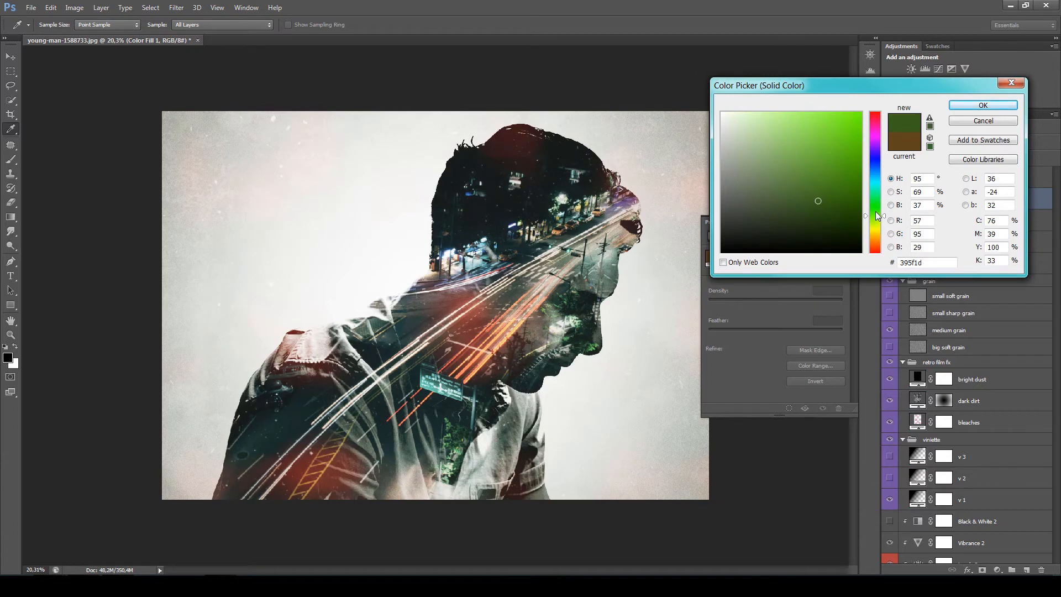
pyautogui.moveTo(876, 211)
pyautogui.mouseDown()
pyautogui.moveTo(875, 231)
pyautogui.moveTo(876, 157)
pyautogui.moveTo(879, 198)
pyautogui.mouseUp()
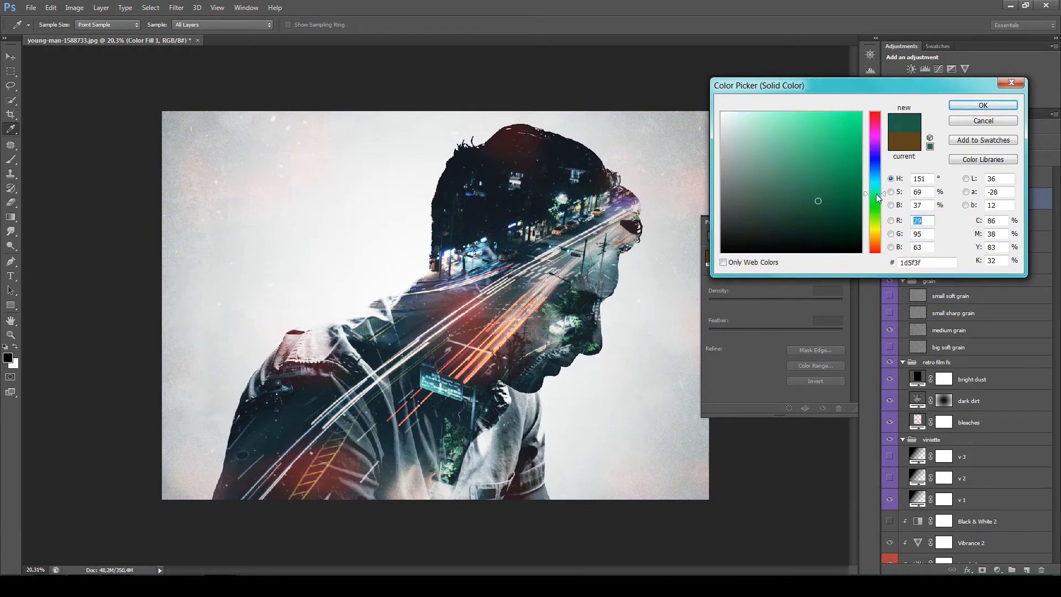
pyautogui.click(983, 105)
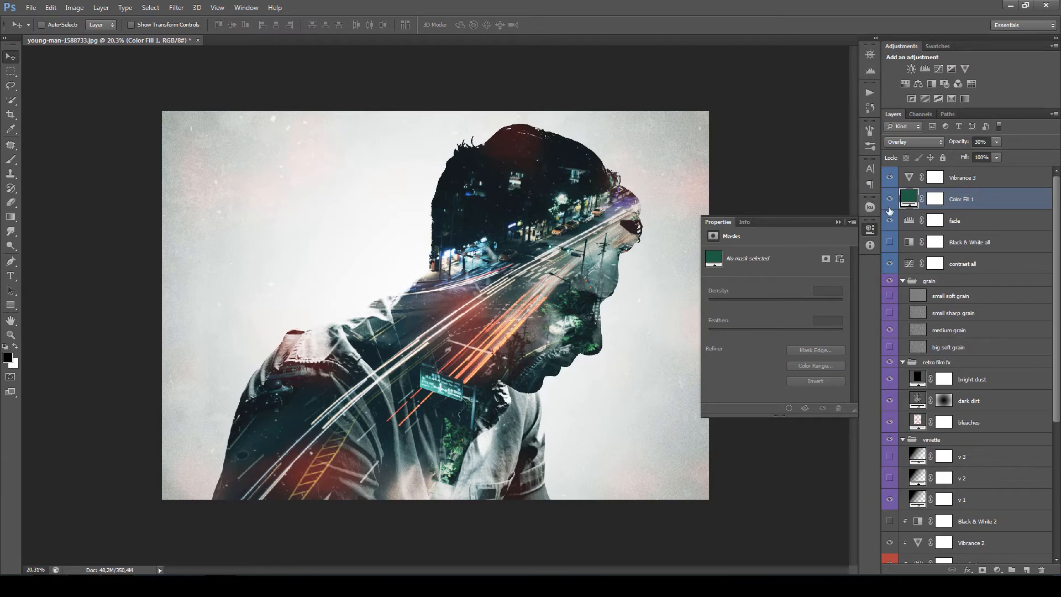
# - Turn on Black & White all, try brighter and darker greens for Color Fill 1, and set its color to 2f5312
pyautogui.click(979, 248)
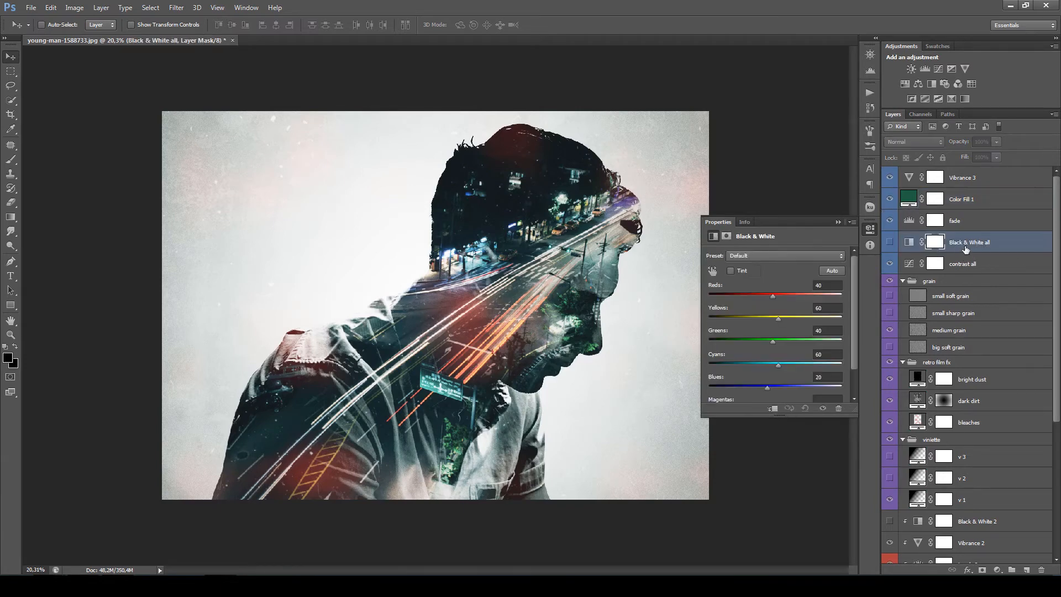
pyautogui.click(890, 246)
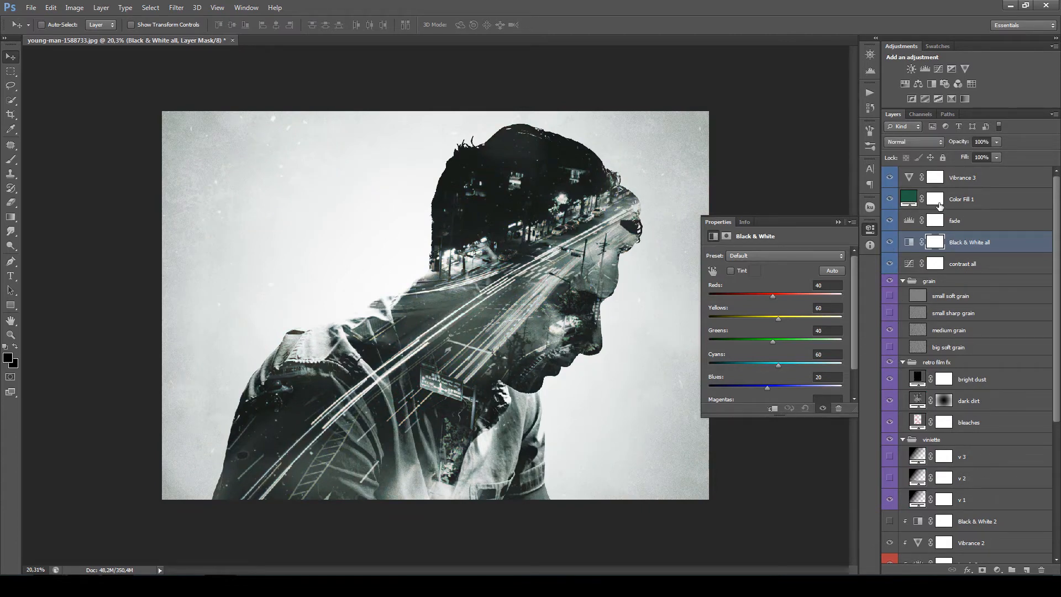
pyautogui.doubleClick(909, 198)
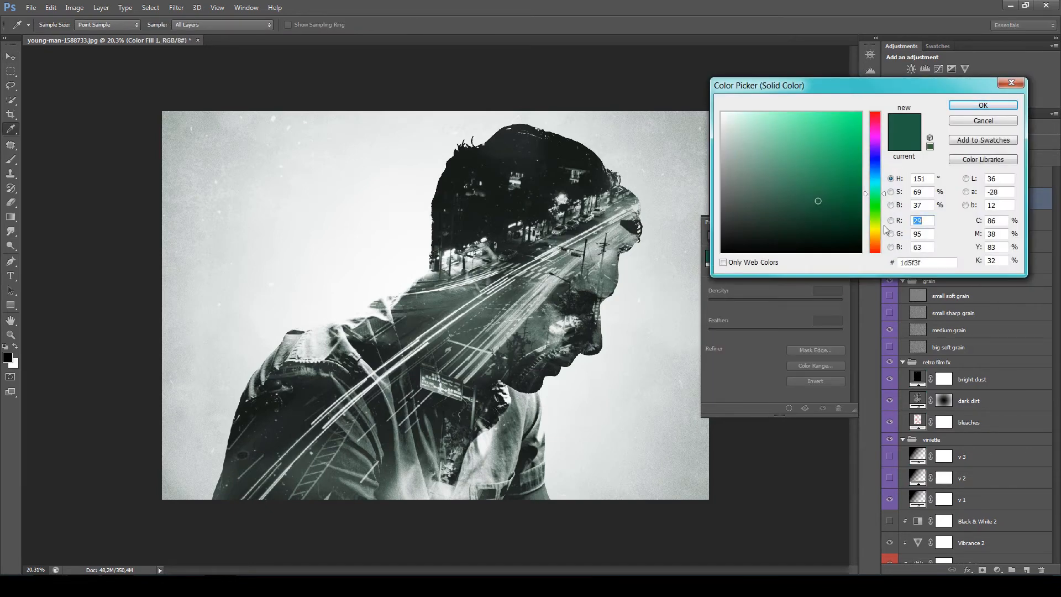
pyautogui.moveTo(880, 201)
pyautogui.mouseDown()
pyautogui.moveTo(877, 238)
pyautogui.moveTo(877, 159)
pyautogui.moveTo(877, 216)
pyautogui.mouseUp()
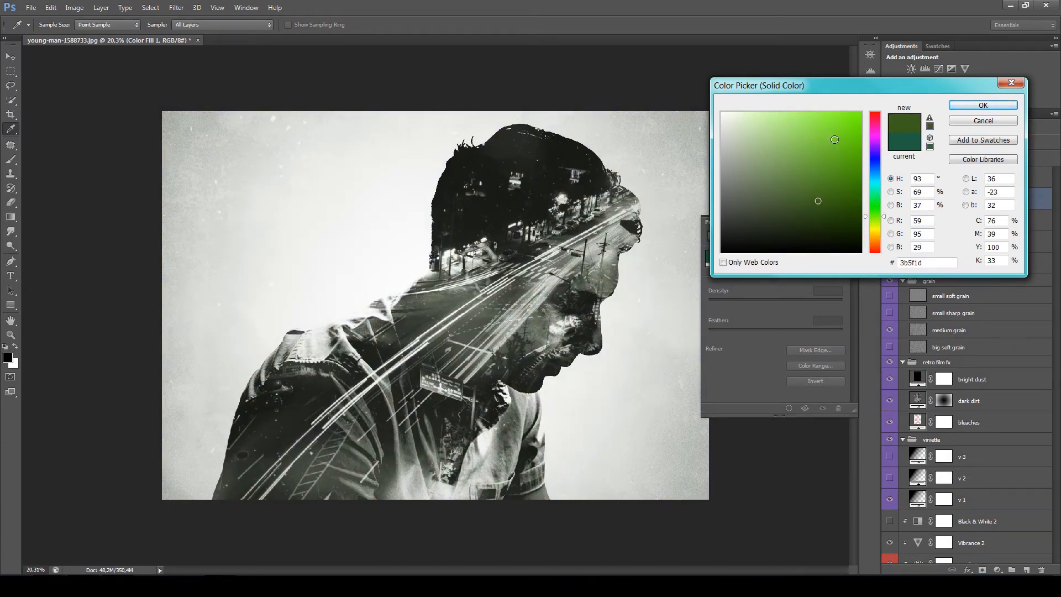
pyautogui.moveTo(833, 138); pyautogui.dragTo(846, 122)
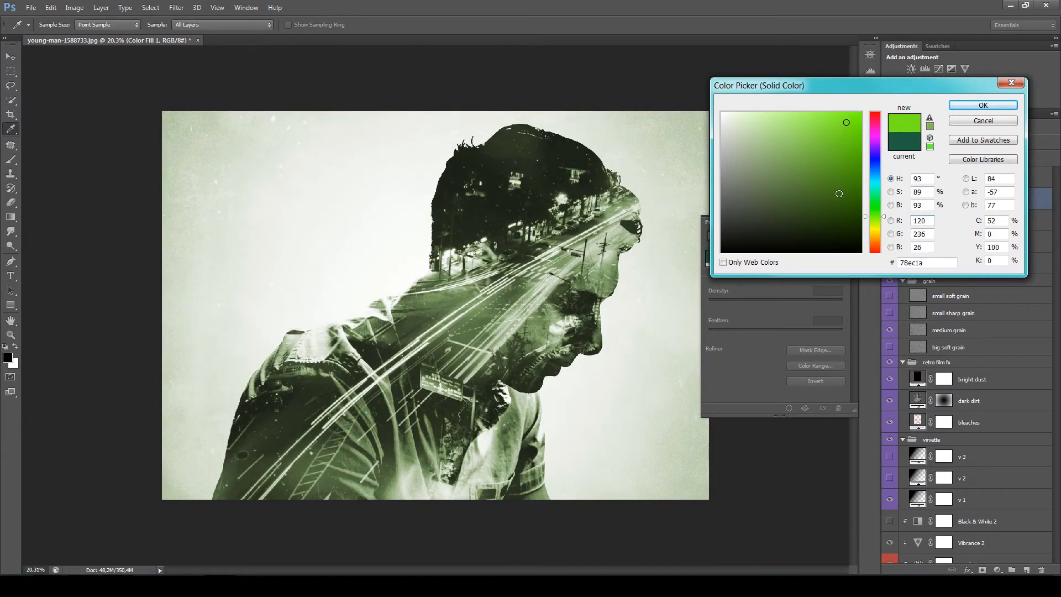
pyautogui.moveTo(830, 203); pyautogui.dragTo(831, 207)
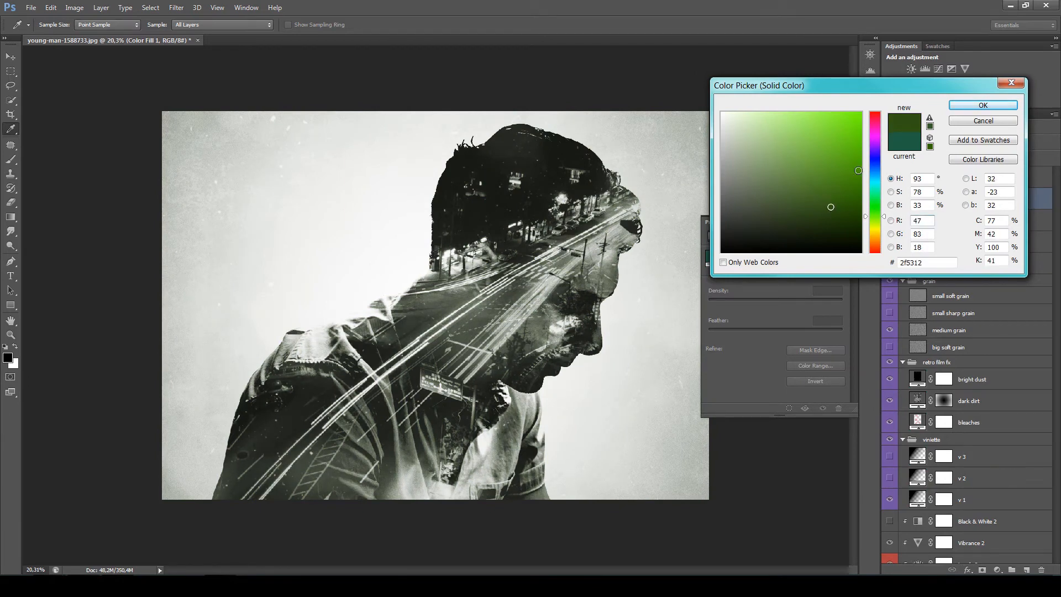
pyautogui.click(983, 106)
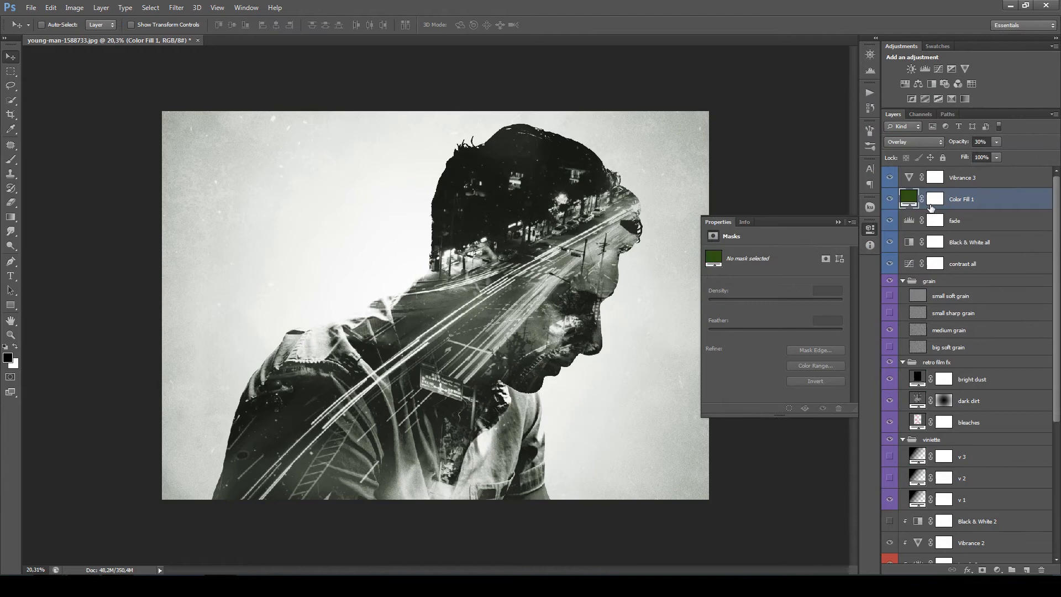
# - Hide the Black & White all layer and slightly lower the saturation of the Vibrance 3 layer
pyautogui.click(976, 246)
pyautogui.click(890, 243)
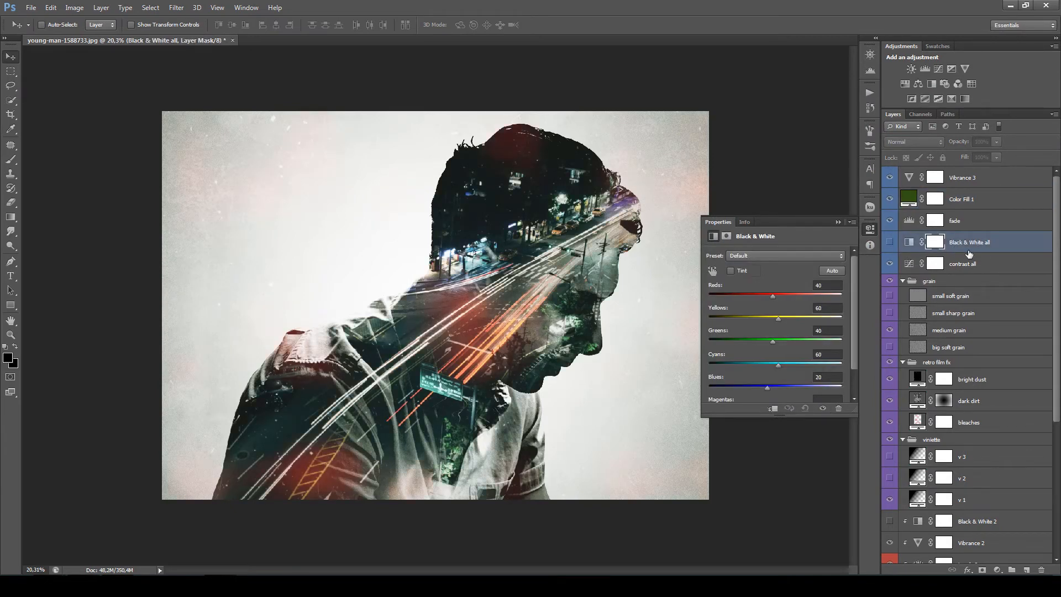
pyautogui.click(979, 184)
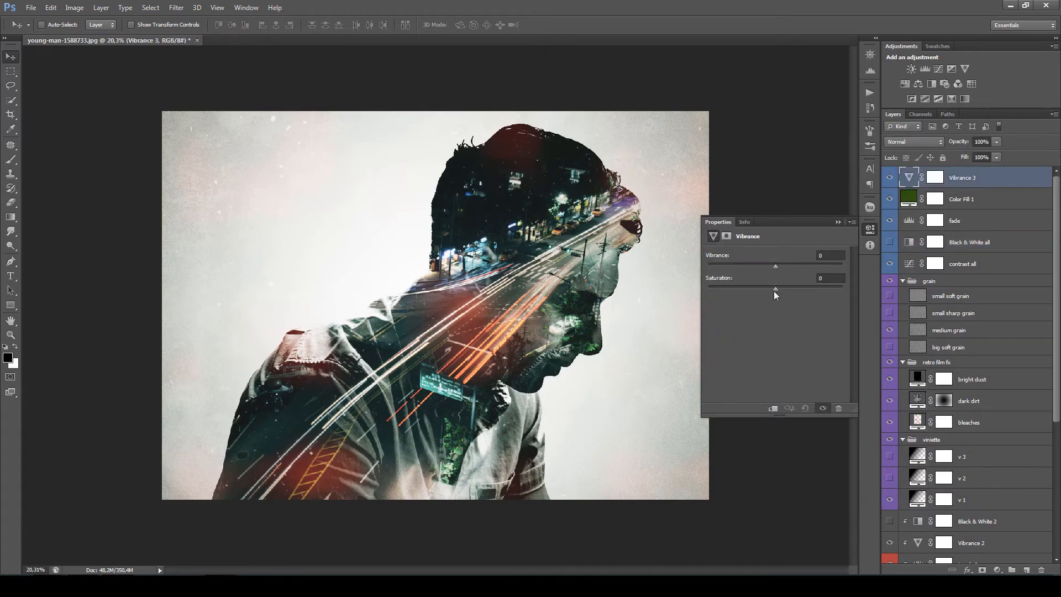
pyautogui.moveTo(775, 293); pyautogui.dragTo(760, 291)
pyautogui.click(838, 223)
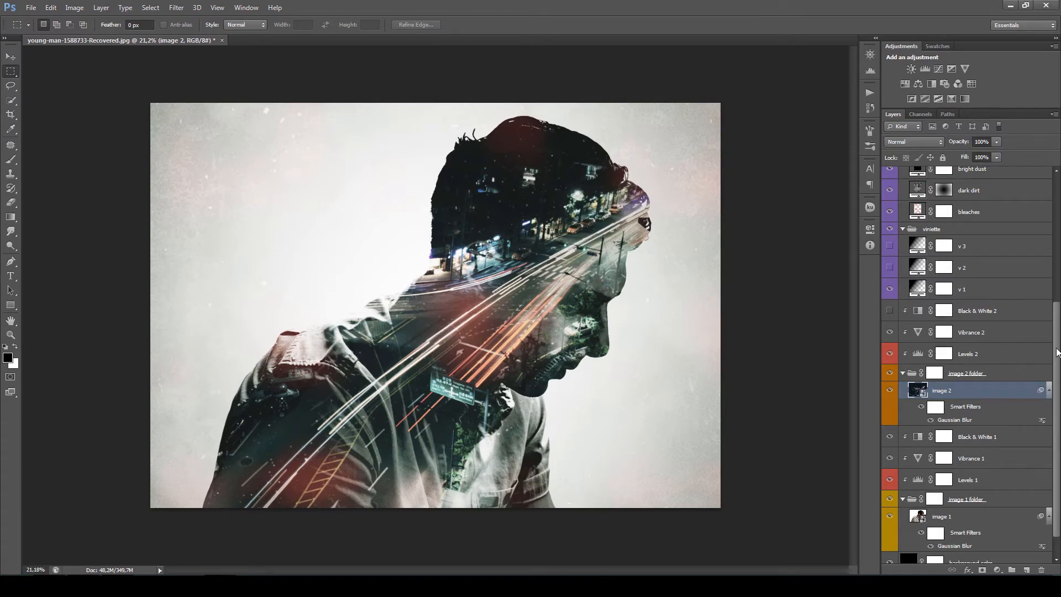
# - Enlarge the image 1 portrait well beyond the canvas with Free Transform, and switch to the Move tool
pyautogui.scroll(-2, 1057, 349)
pyautogui.click(953, 496)
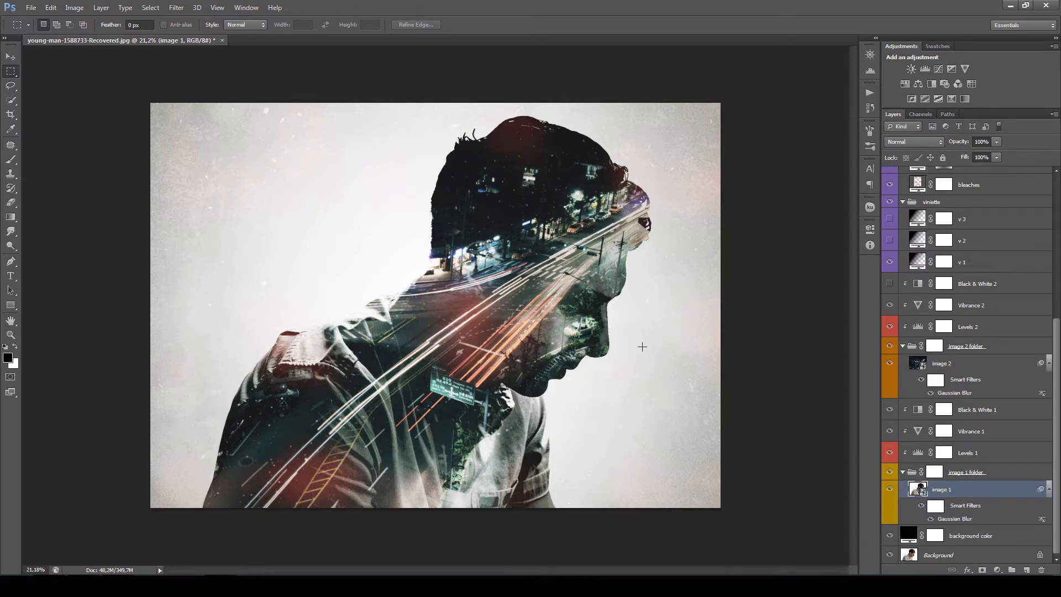
pyautogui.hotkey('ctrl', 't')
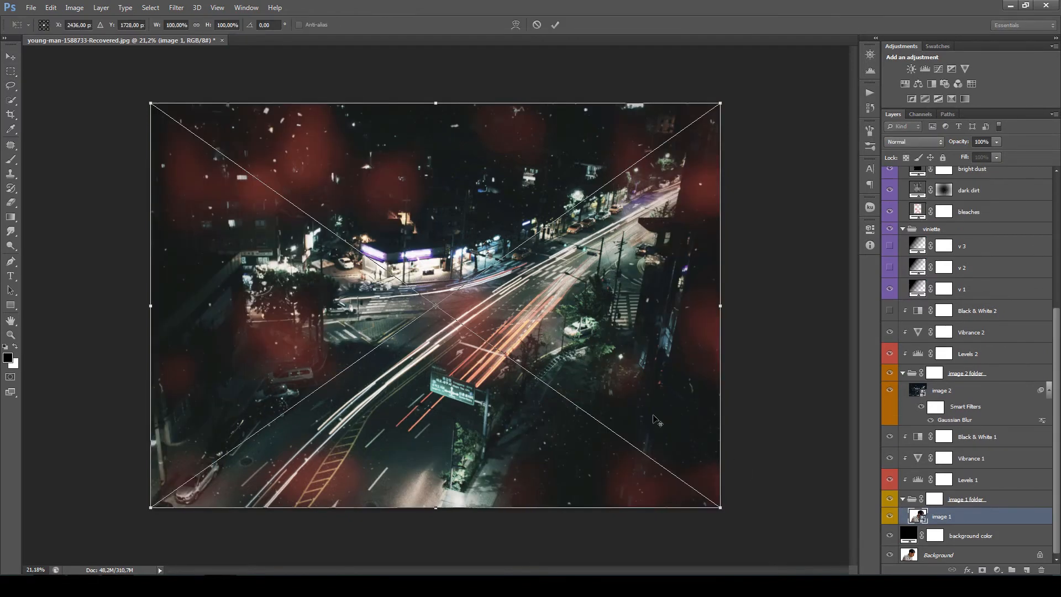
pyautogui.scroll(-4, 636, 396)
pyautogui.moveTo(557, 395); pyautogui.dragTo(688, 484)
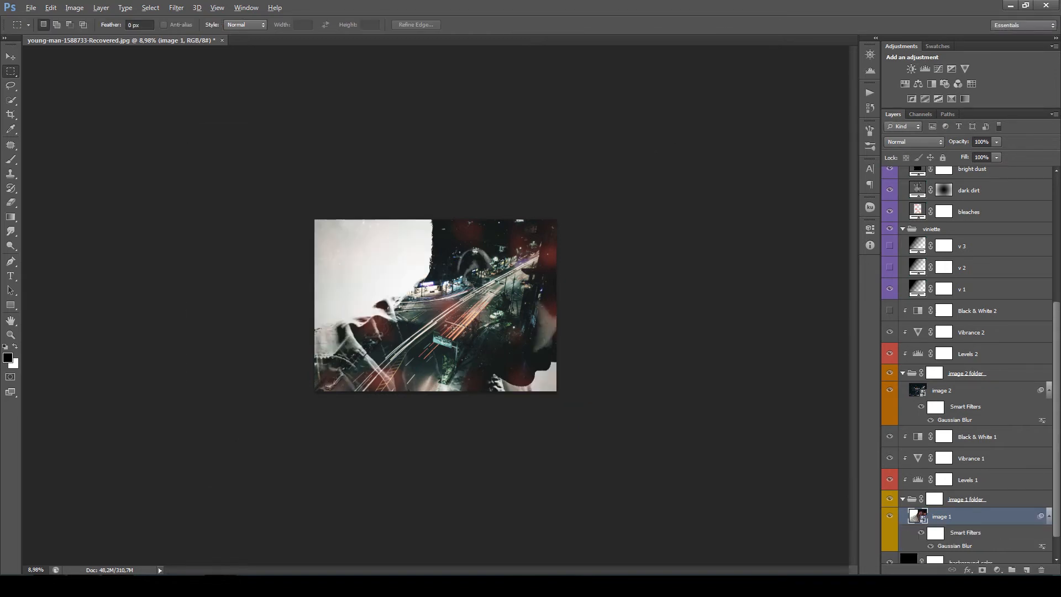
pyautogui.scroll(3, 488, 314)
pyautogui.press('v')
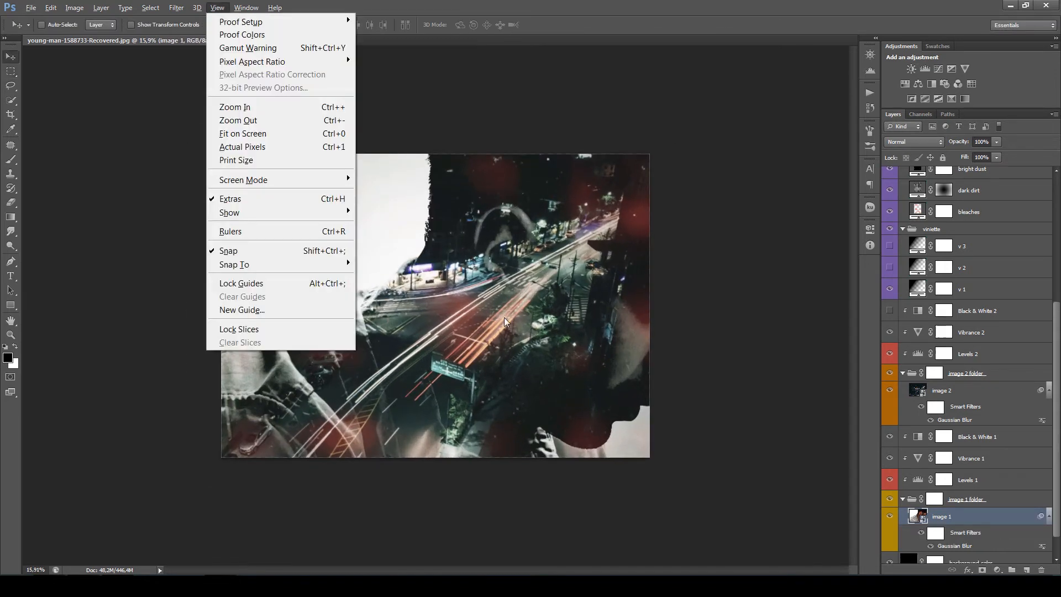
# - Move the image 1 portrait horizontally until the face's full profile falls within the canvas
pyautogui.click(668, 292)
pyautogui.moveTo(547, 309); pyautogui.dragTo(447, 313)
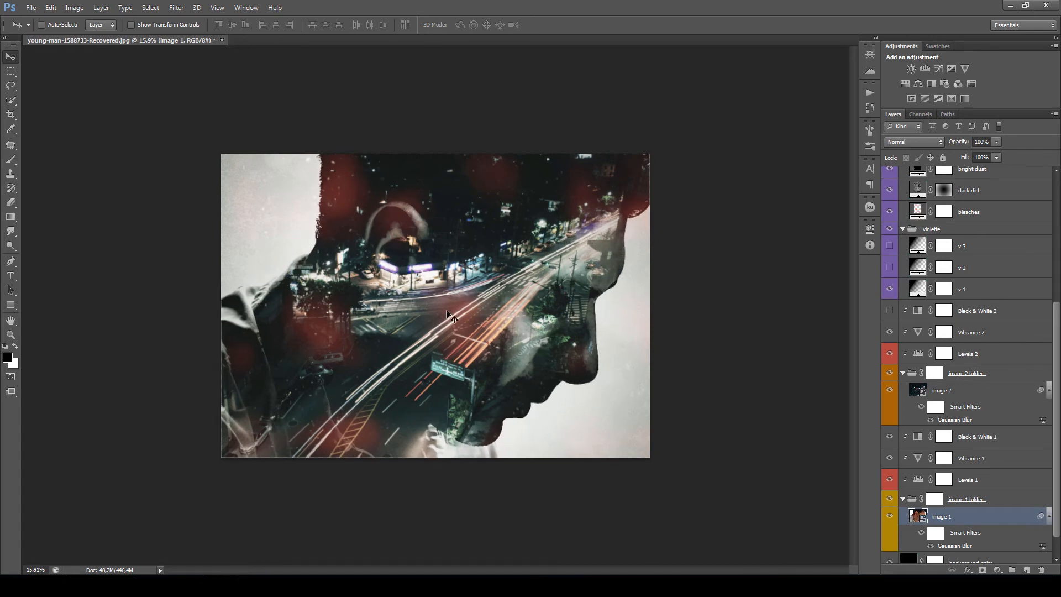
# - Enlarge the image 2 city photo with Free Transform, and reposition it so the light trails run diagonally through the head
pyautogui.click(972, 392)
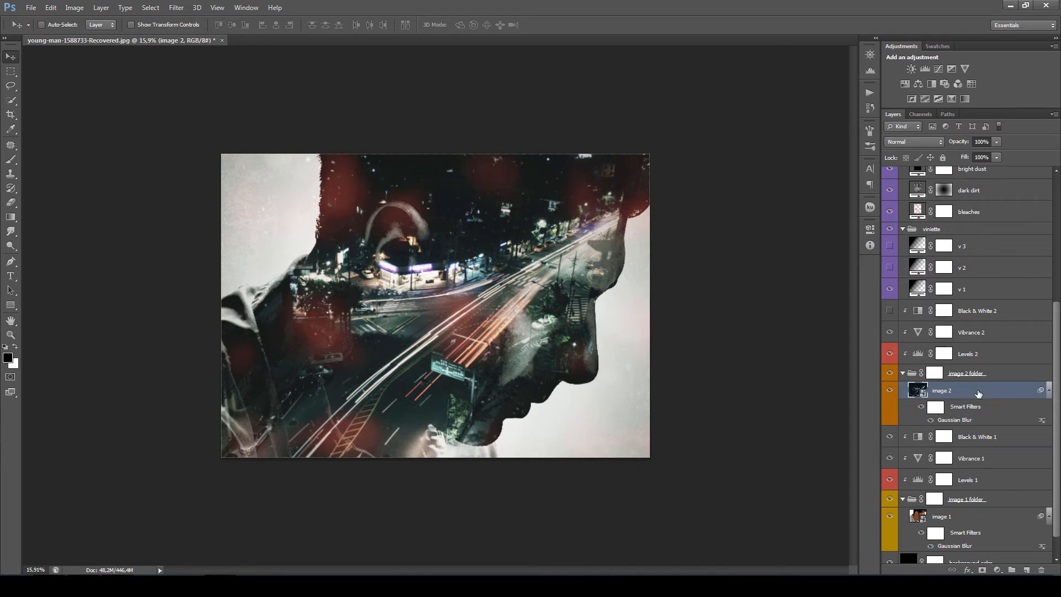
pyautogui.hotkey('ctrl', 't')
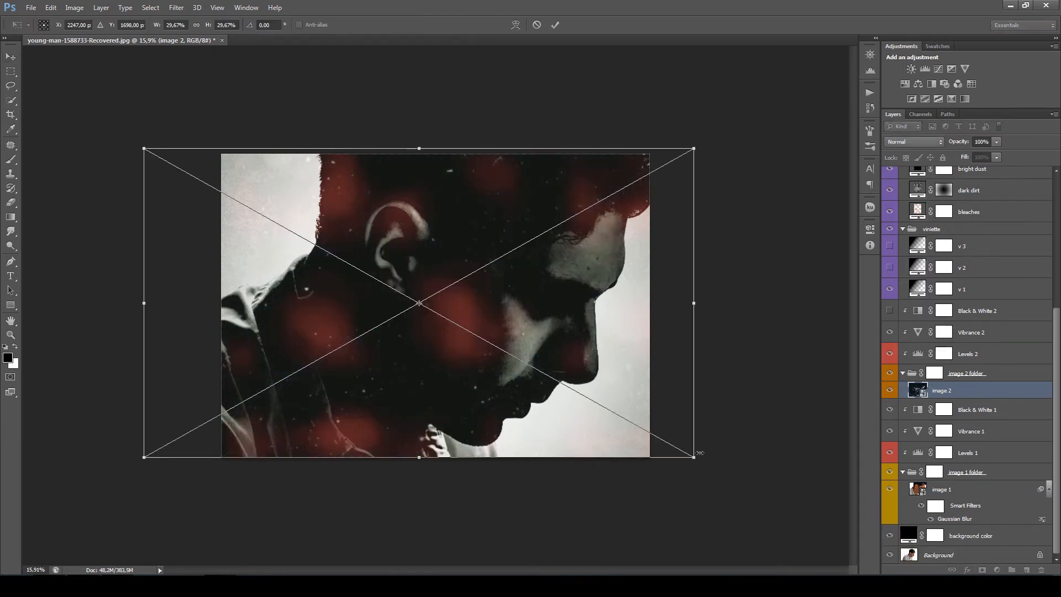
pyautogui.moveTo(694, 458); pyautogui.dragTo(807, 542)
pyautogui.press('Return')
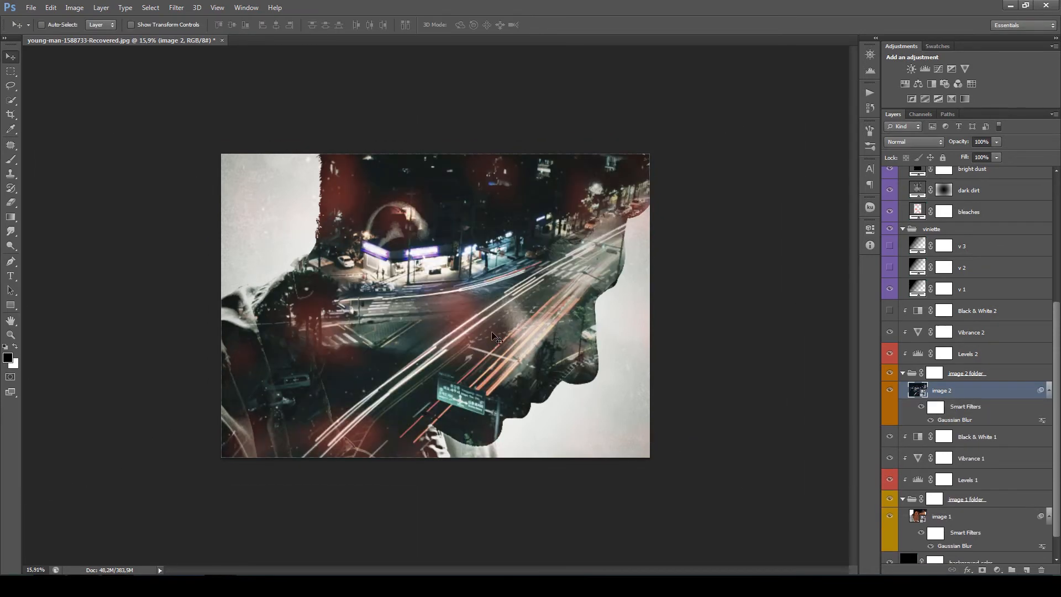
pyautogui.moveTo(512, 347); pyautogui.dragTo(370, 354)
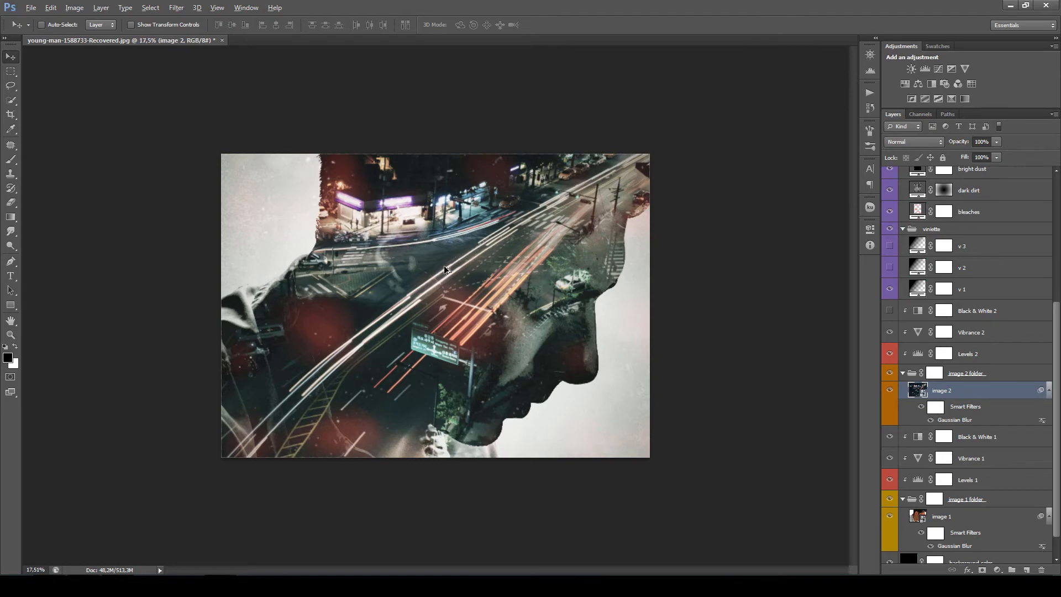
# - Inspect the composition and compare it with the Gaussian Blur smart filters of image 2 and image 1 turned off and on
pyautogui.scroll(2, 448, 298)
pyautogui.scroll(2, 463, 310)
pyautogui.scroll(-1, 463, 311)
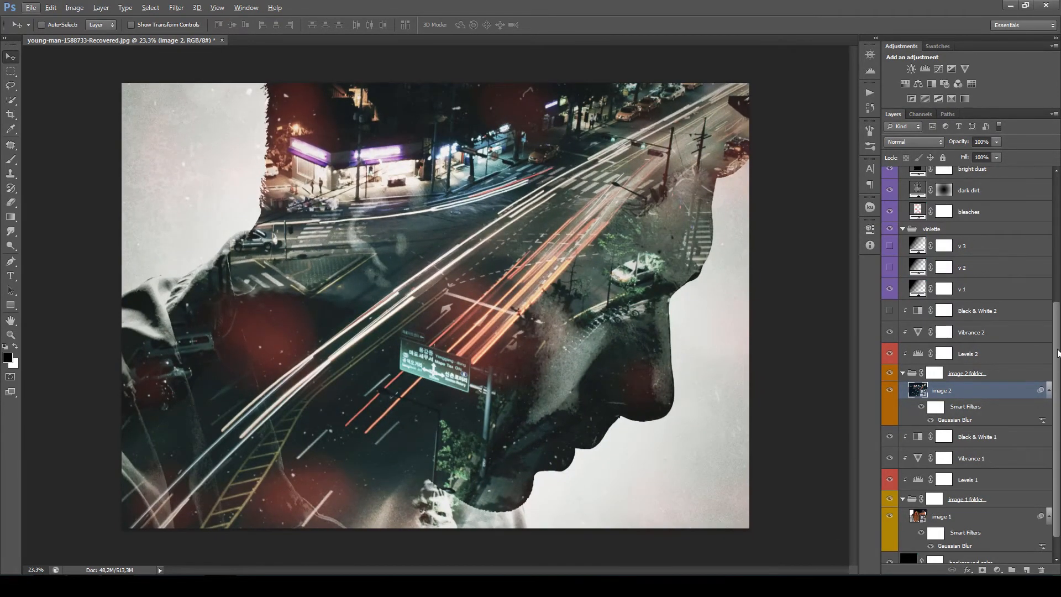
pyautogui.scroll(-1, 1058, 353)
pyautogui.scroll(-1, 582, 341)
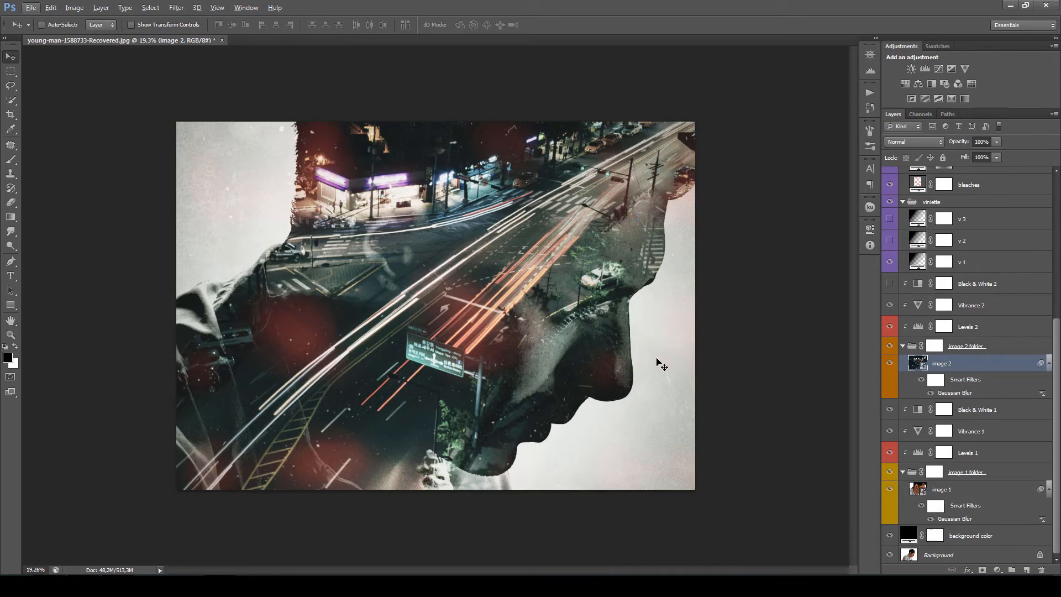
pyautogui.click(1058, 393)
pyautogui.scroll(1, 1050, 371)
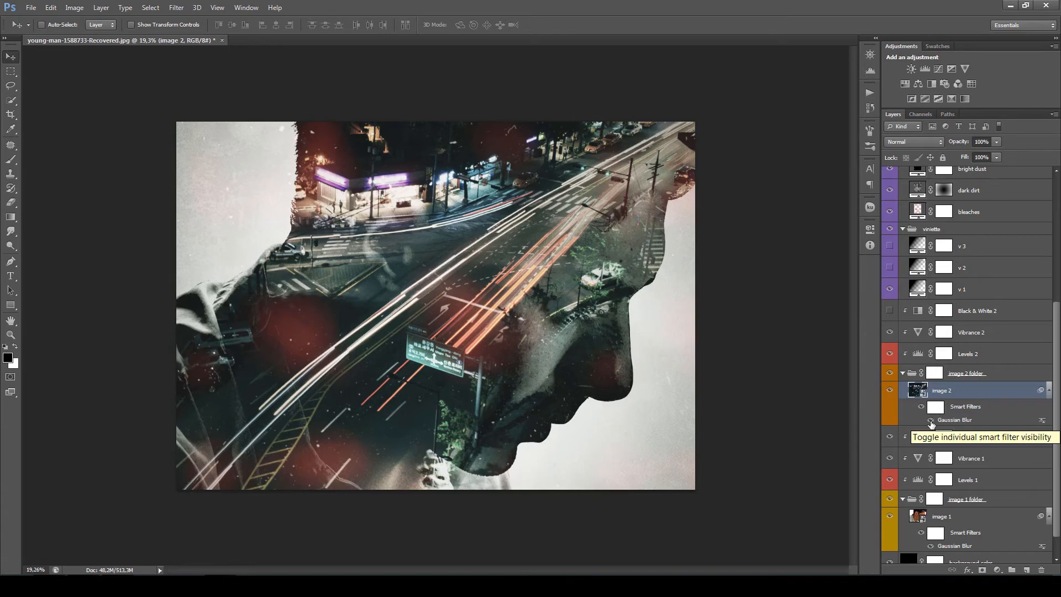
pyautogui.click(932, 422)
pyautogui.click(931, 546)
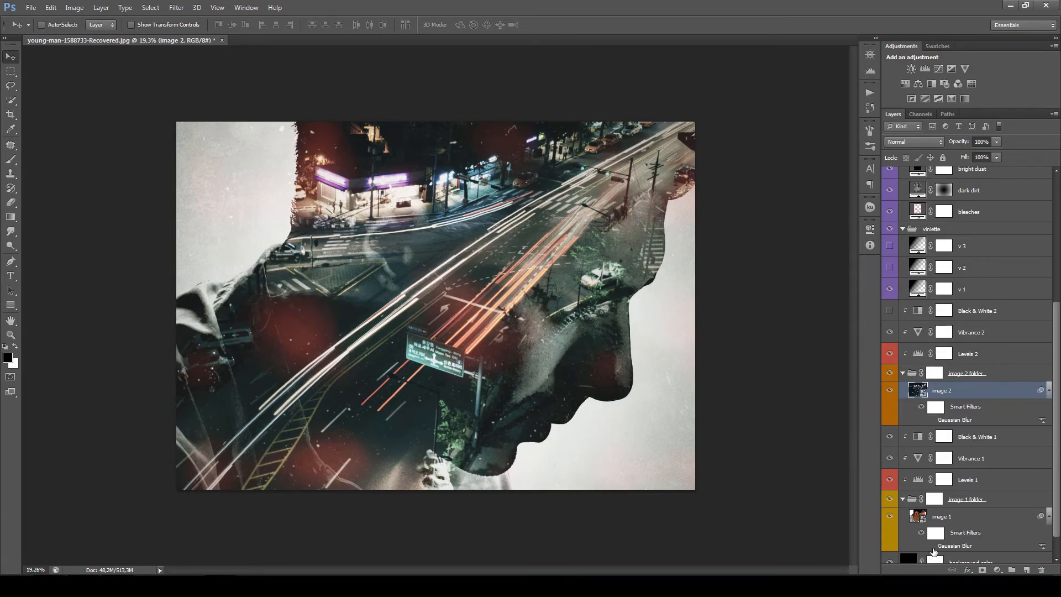
pyautogui.click(930, 545)
pyautogui.click(931, 419)
# - Try a 26.4-pixel Gaussian Blur on image 1, and set the smart filter's radius to 2.1 pixels
pyautogui.click(957, 549)
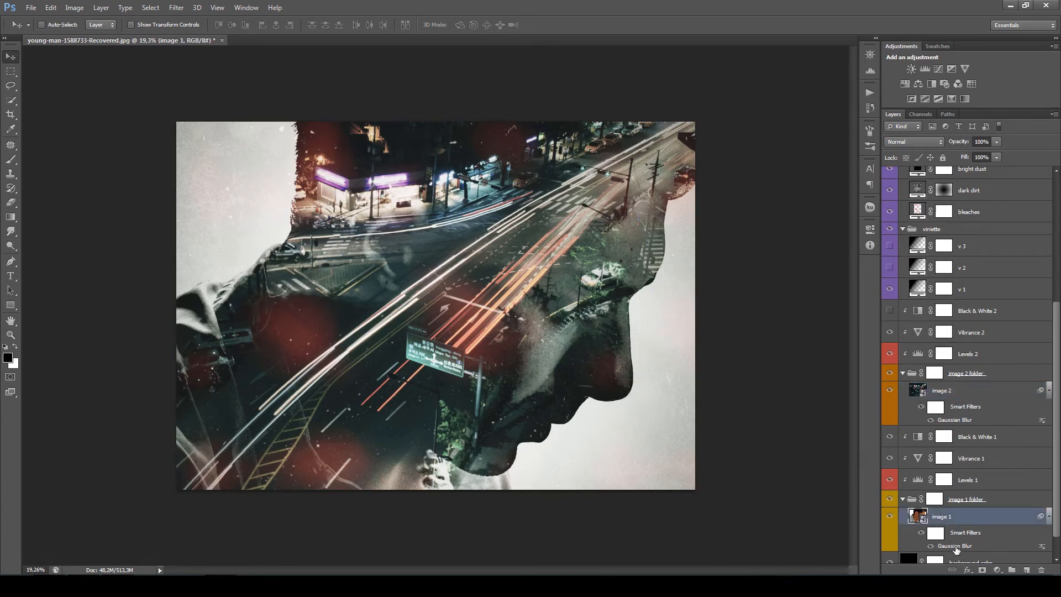
pyautogui.doubleClick(957, 548)
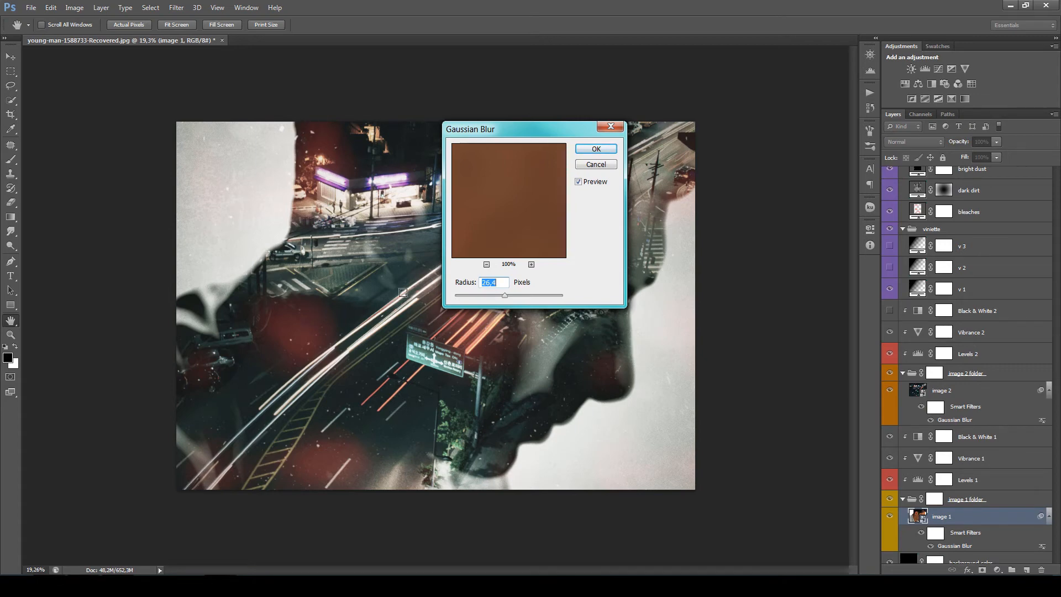
pyautogui.moveTo(505, 295); pyautogui.dragTo(466, 296)
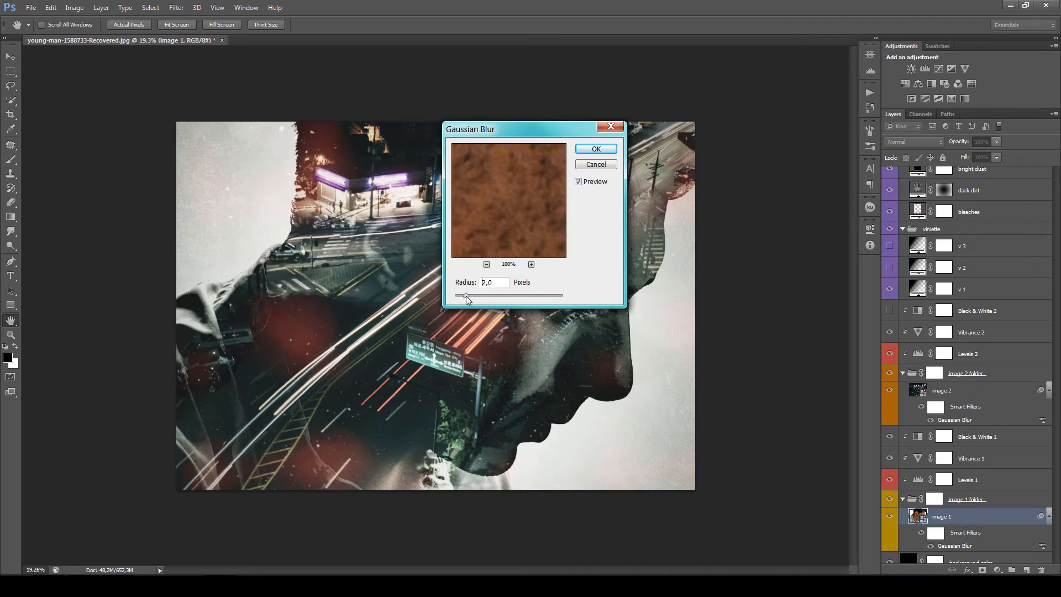
pyautogui.click(587, 149)
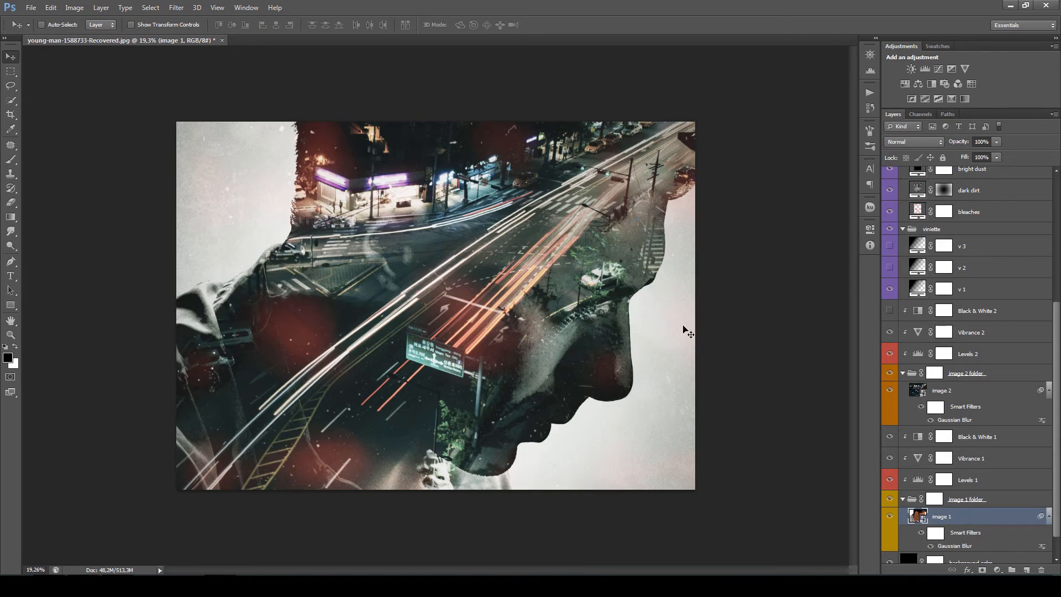
# - Run the "blur (image 2 selected)" action on the image 2 layer
pyautogui.moveTo(1057, 405); pyautogui.dragTo(1058, 399)
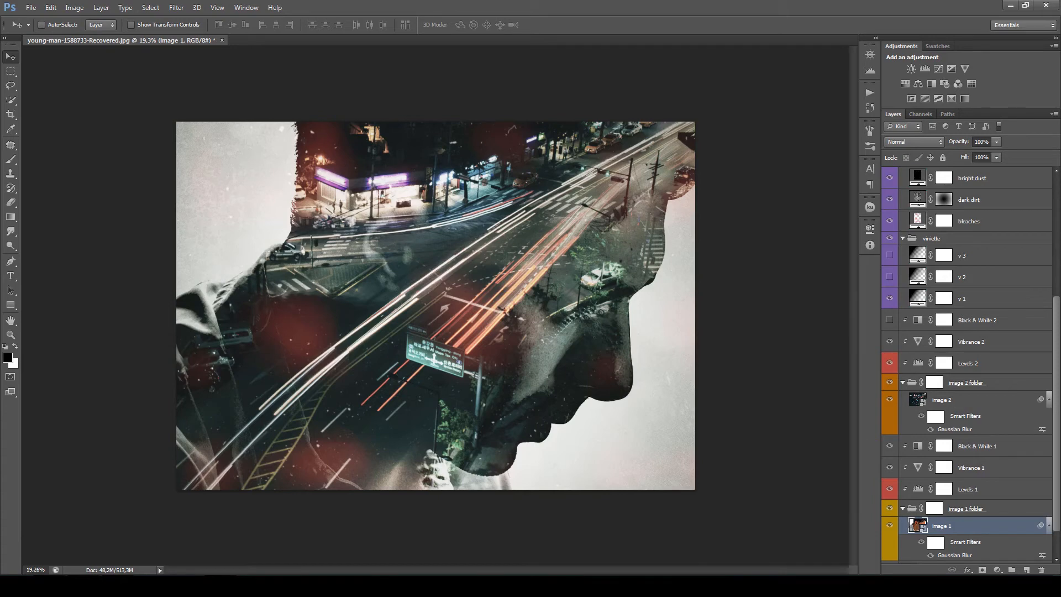
pyautogui.moveTo(1057, 385)
pyautogui.mouseDown()
pyautogui.moveTo(1058, 357)
pyautogui.moveTo(1057, 390)
pyautogui.mouseUp()
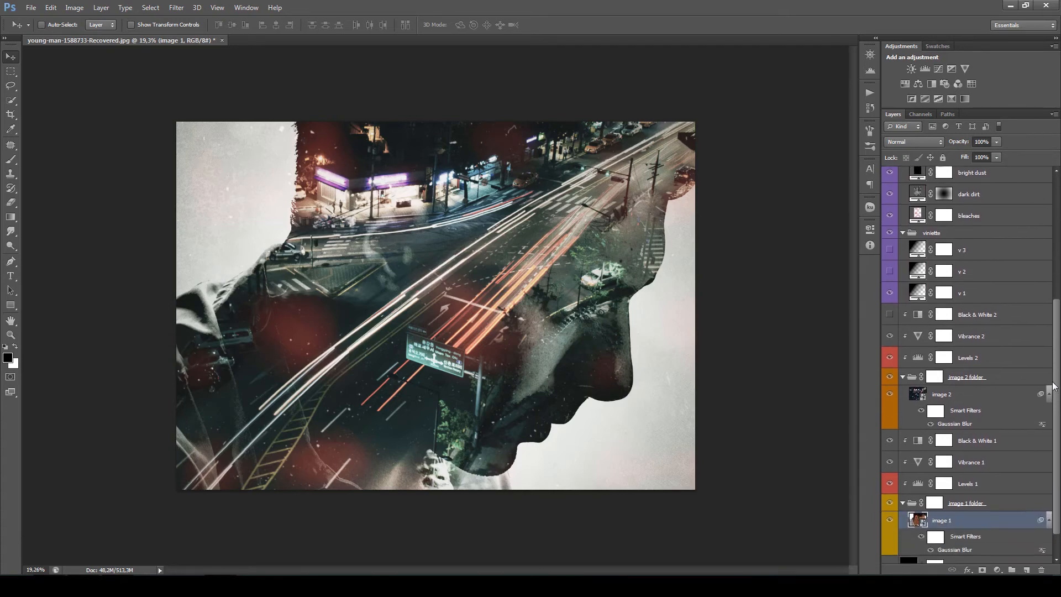
pyautogui.click(871, 93)
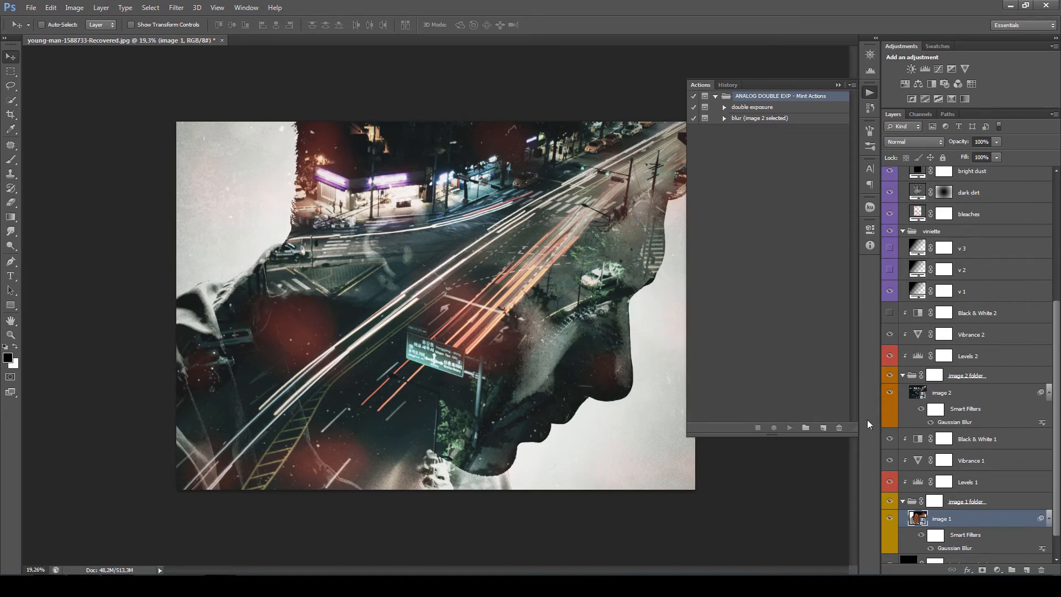
pyautogui.click(992, 394)
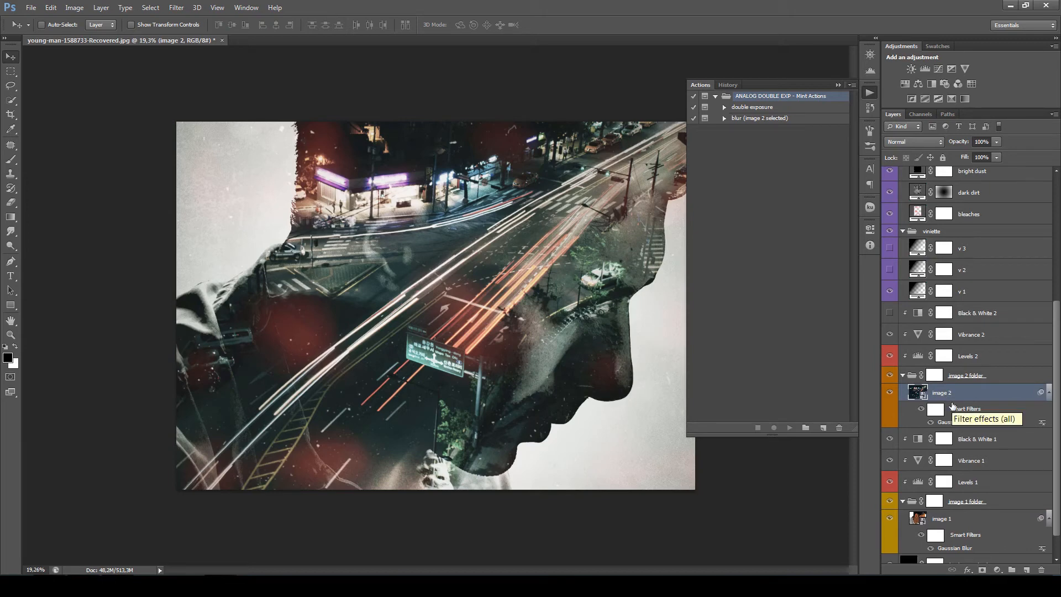
pyautogui.click(755, 119)
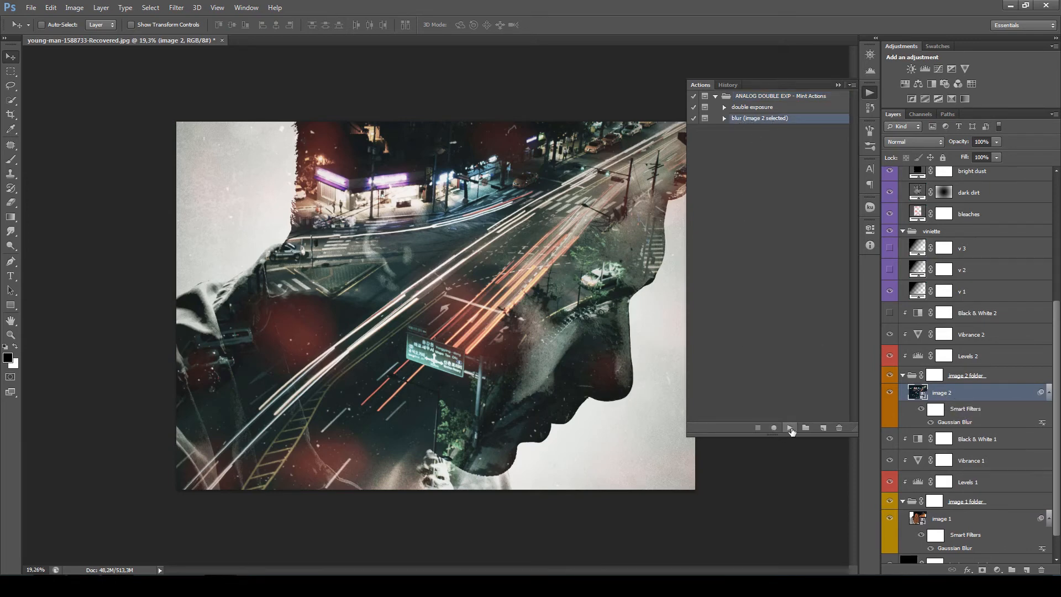
pyautogui.click(790, 429)
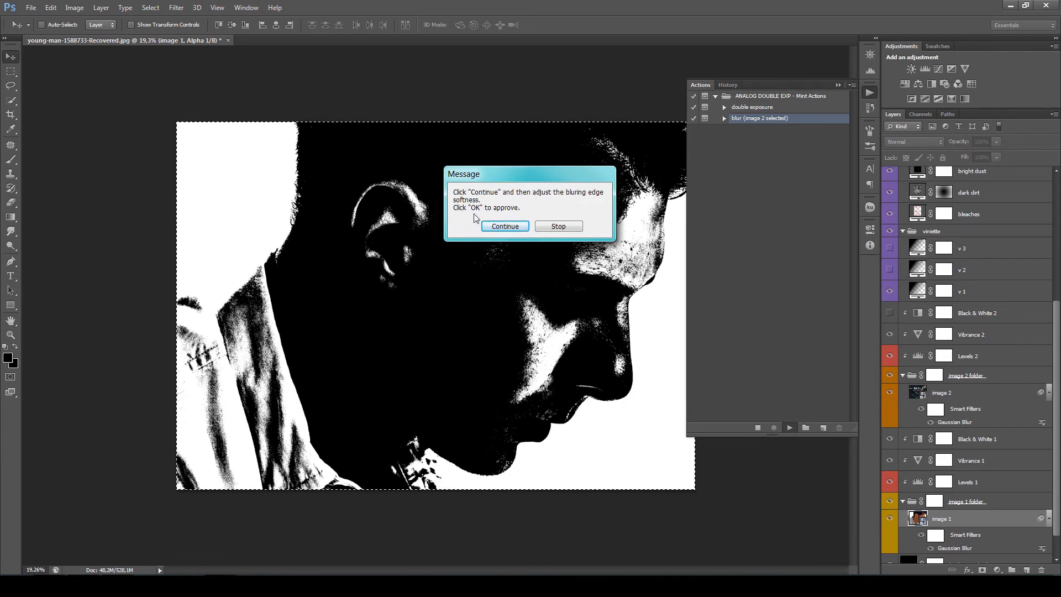
# - Try different edge softness values for the action's blur mask, and apply a Gaussian Blur radius of about 361.8 pixels
pyautogui.click(511, 227)
pyautogui.moveTo(510, 298); pyautogui.dragTo(467, 296)
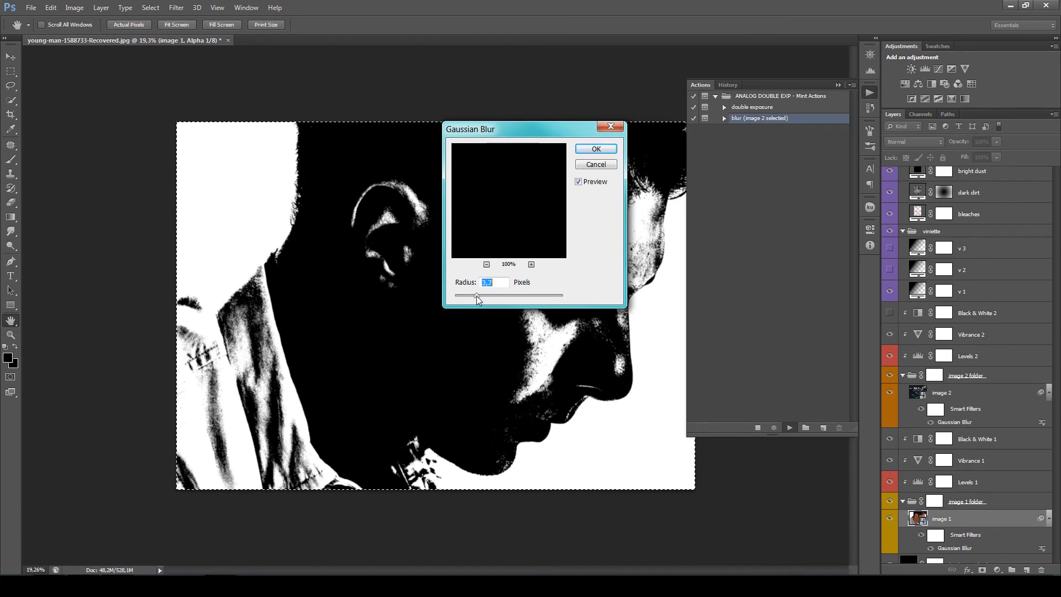
pyautogui.moveTo(496, 297); pyautogui.dragTo(532, 297)
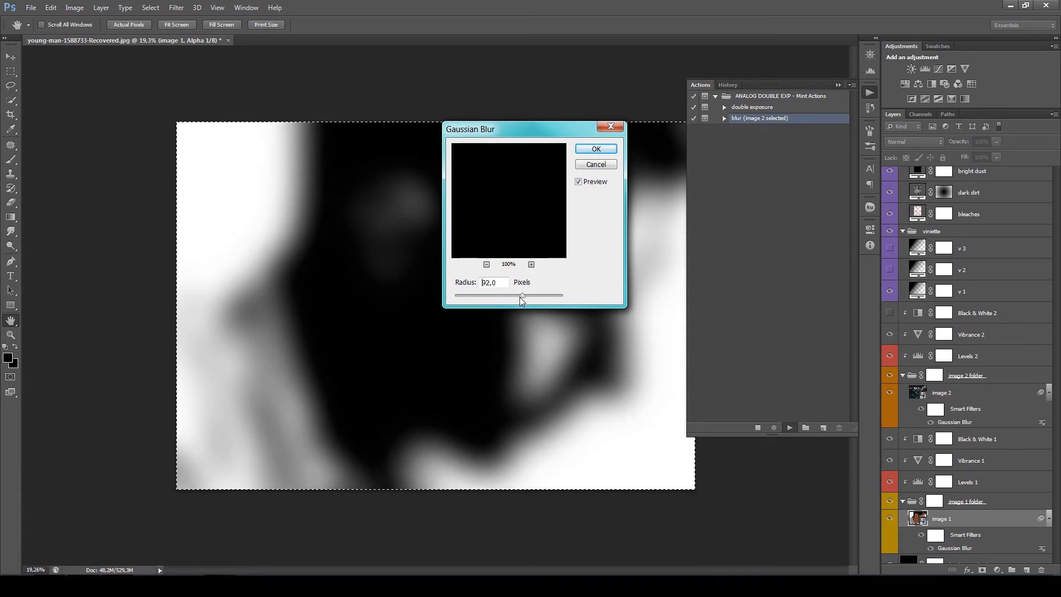
pyautogui.moveTo(492, 296); pyautogui.dragTo(476, 296)
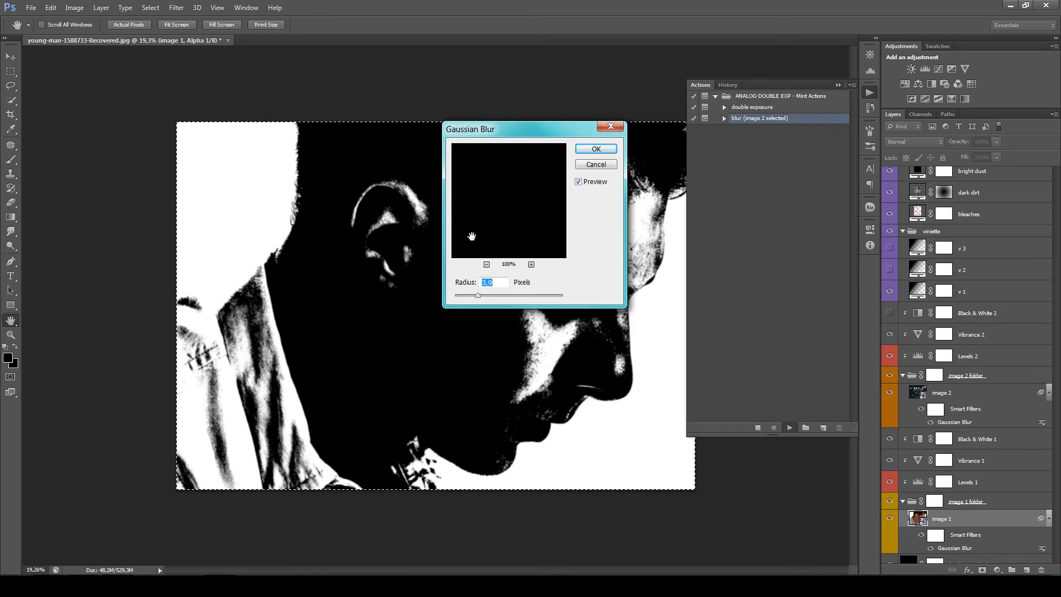
pyautogui.moveTo(499, 296); pyautogui.dragTo(548, 297)
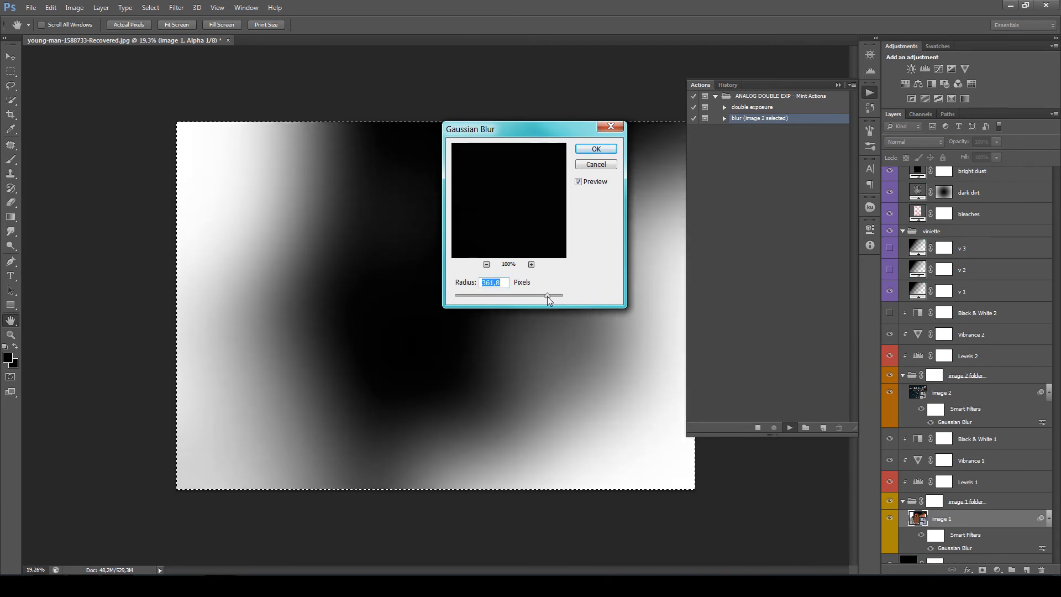
pyautogui.click(594, 149)
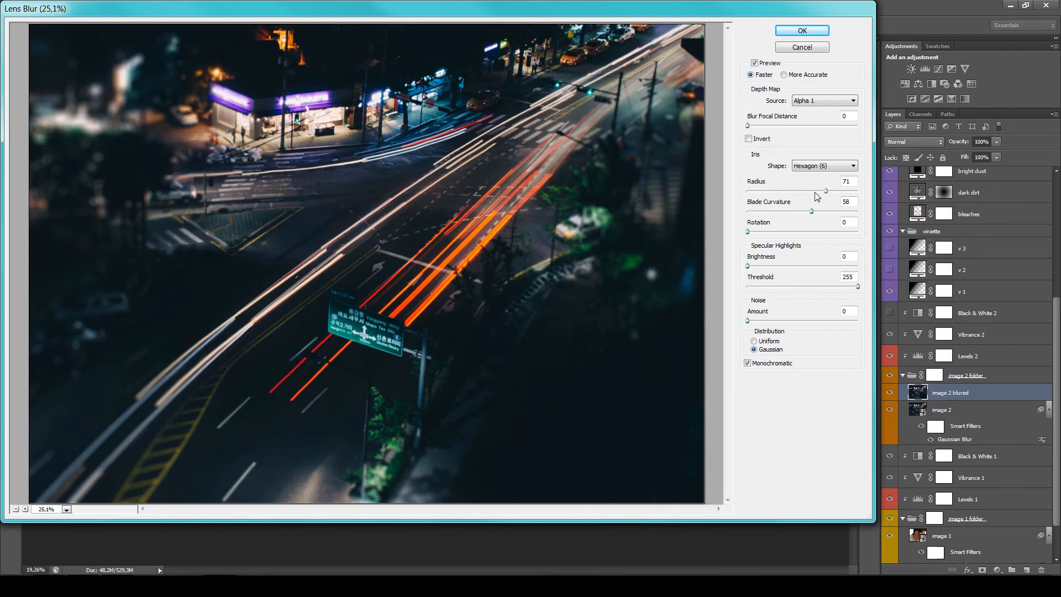
# - Try a Lens Blur radius of 19 on the city photo, and apply the blur with a radius of 85
pyautogui.moveTo(826, 190); pyautogui.dragTo(766, 193)
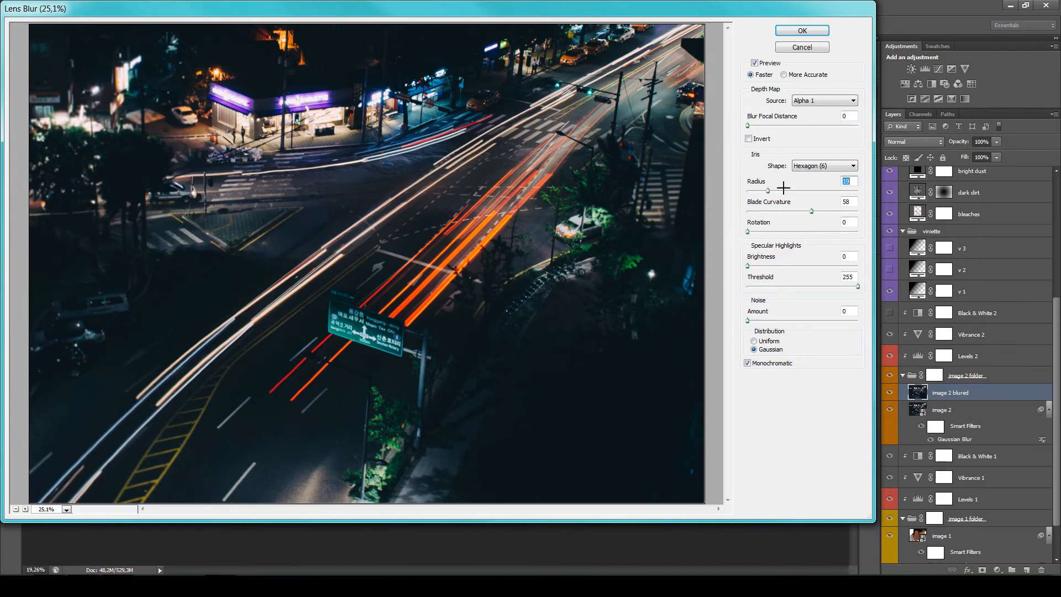
pyautogui.moveTo(799, 191); pyautogui.dragTo(842, 194)
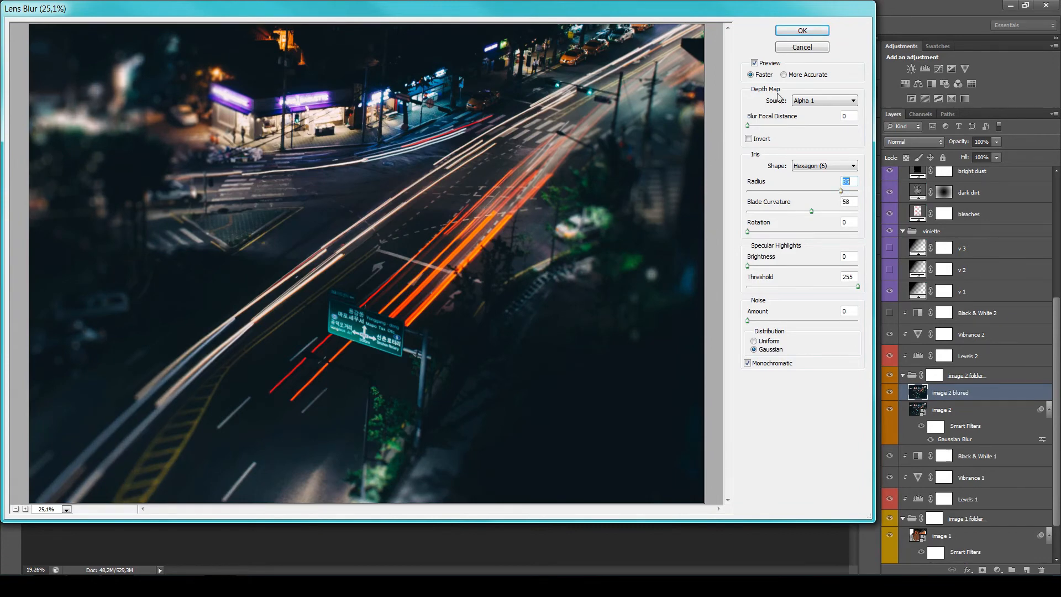
pyautogui.click(791, 33)
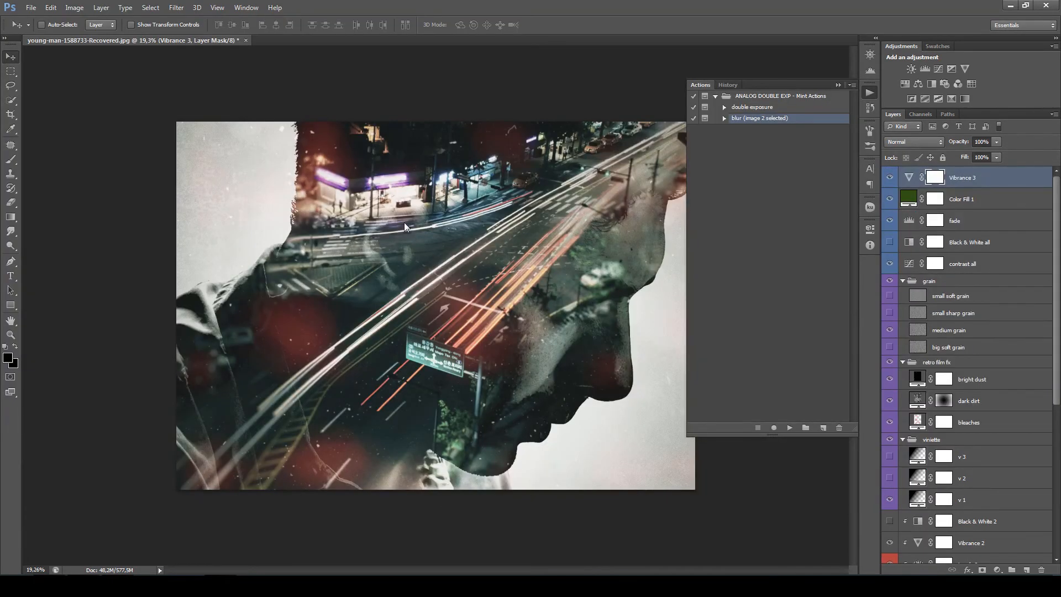
# - Examine the lens blur around the city photo's edges, comparing it with the image 2 blured layer hidden and shown
pyautogui.scroll(3, 303, 213)
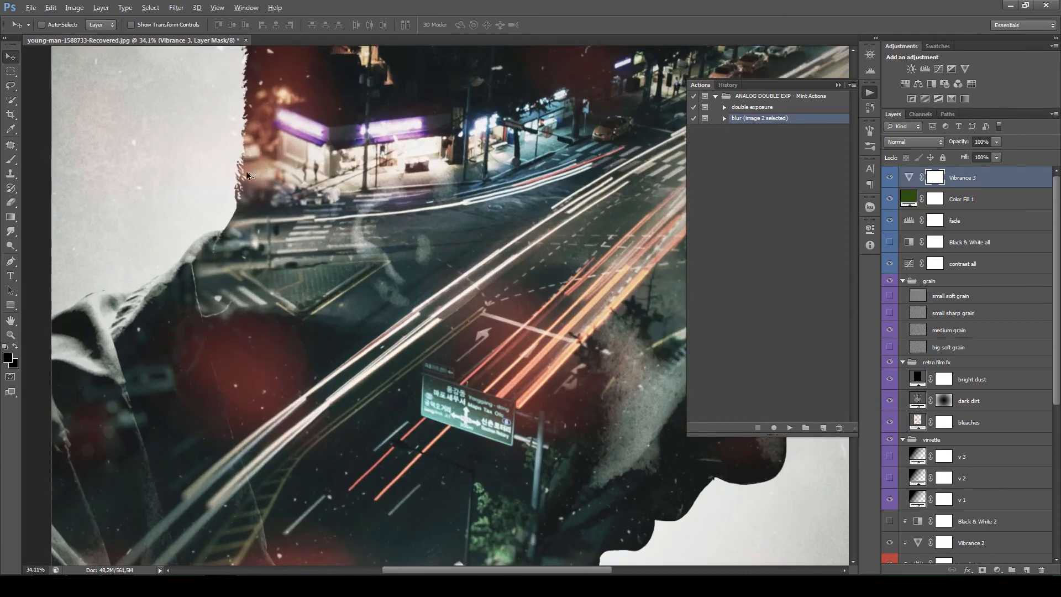
pyautogui.moveTo(489, 197); pyautogui.dragTo(458, 272)
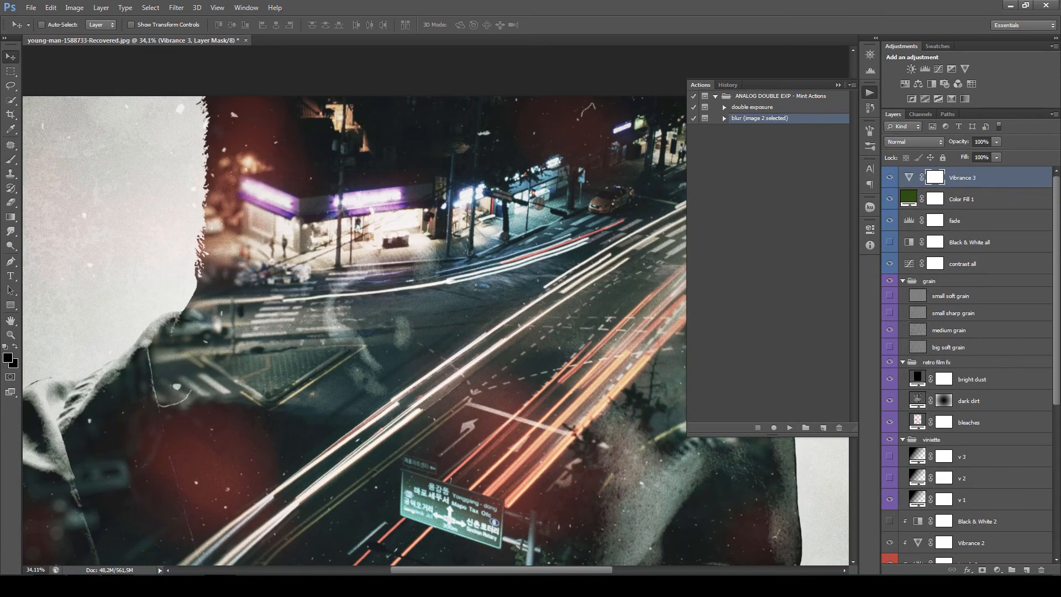
pyautogui.scroll(-5, 990, 396)
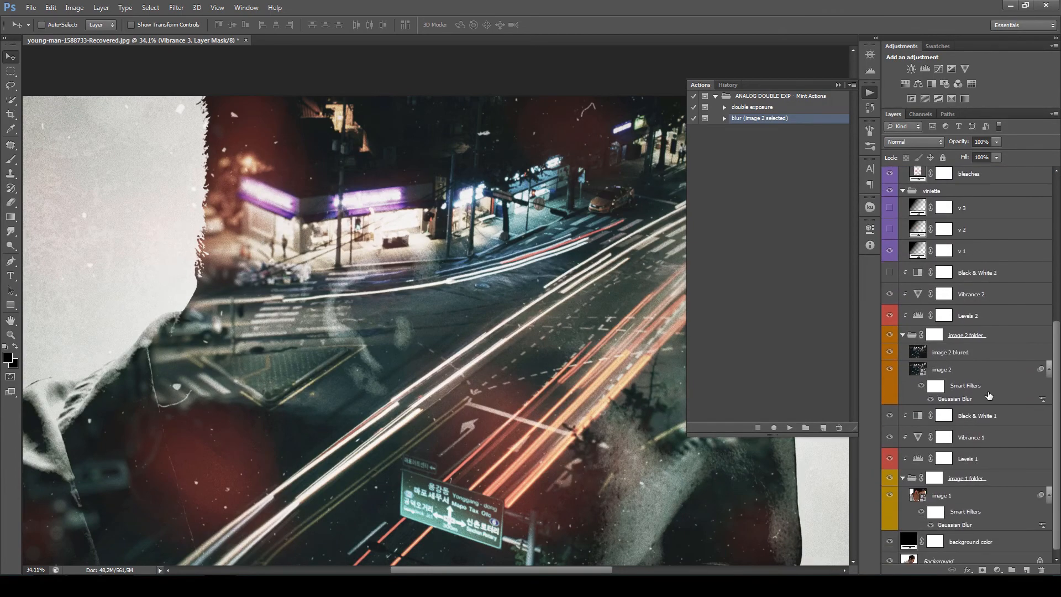
pyautogui.click(972, 355)
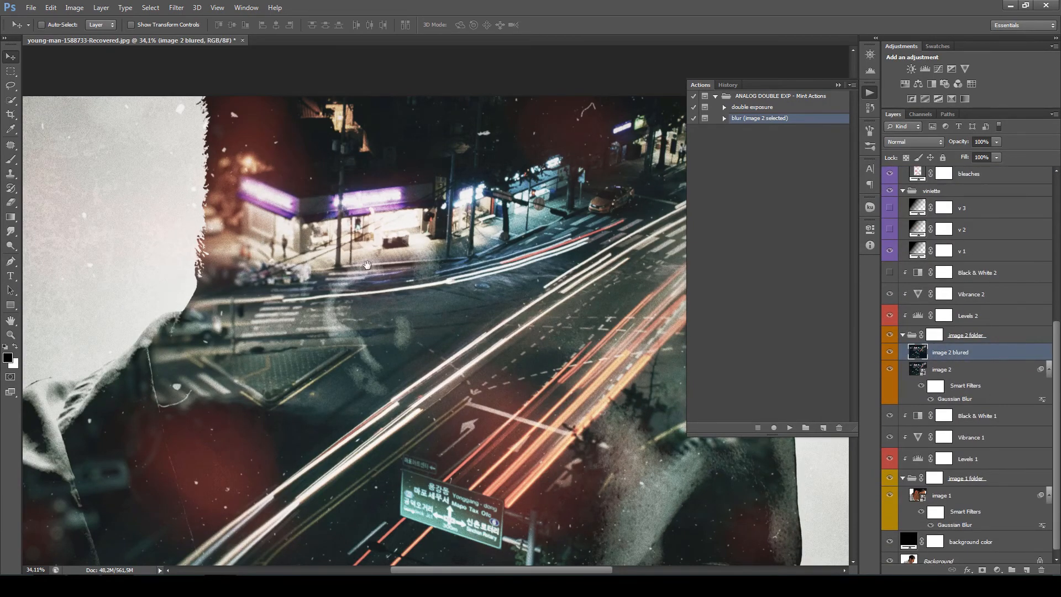
pyautogui.moveTo(367, 265); pyautogui.dragTo(391, 276)
pyautogui.scroll(2, 262, 246)
pyautogui.scroll(1, 391, 276)
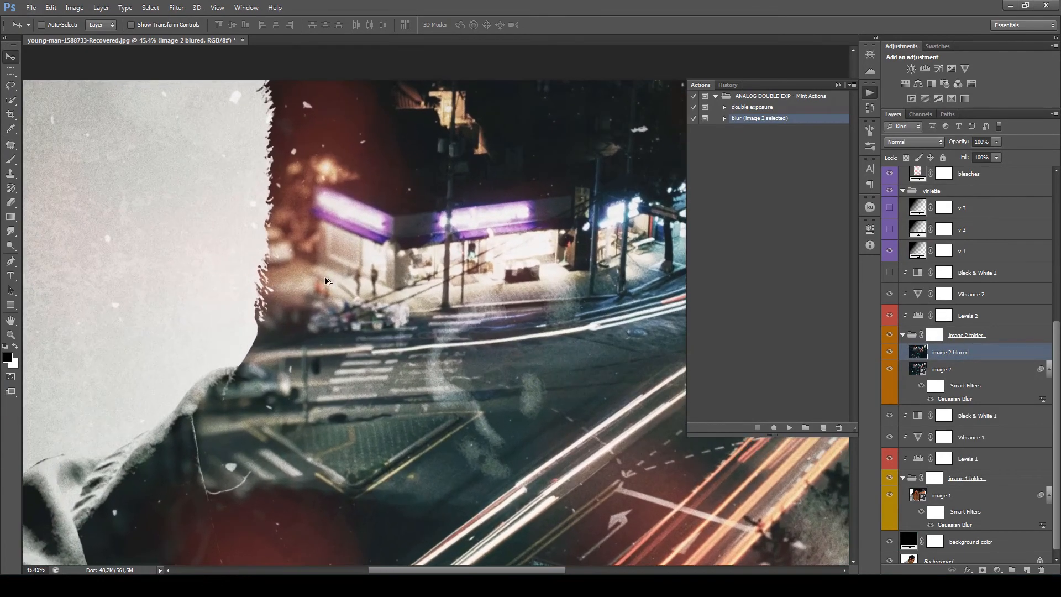
pyautogui.click(890, 352)
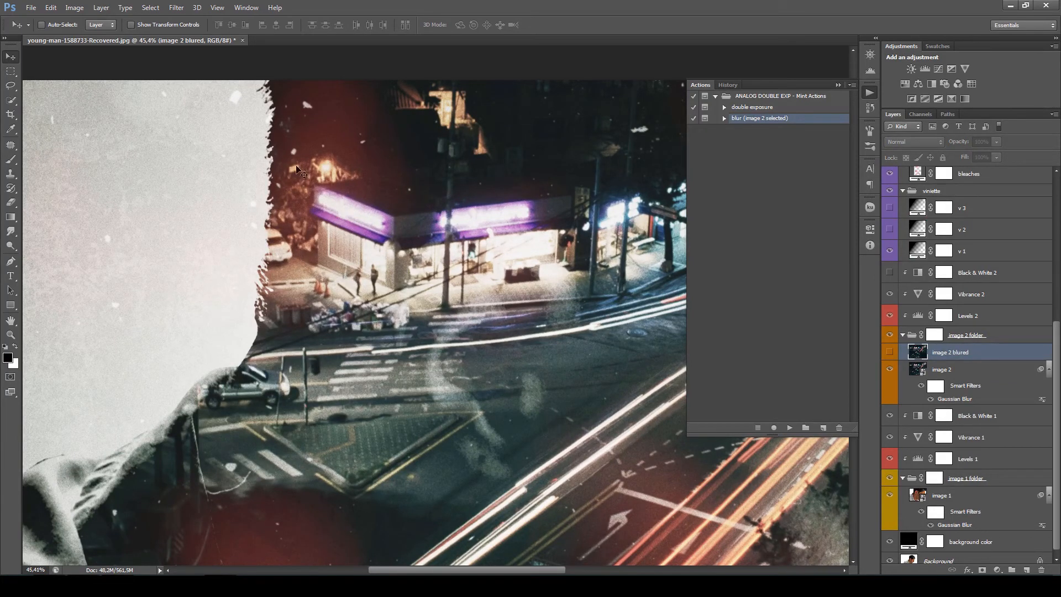
pyautogui.click(890, 353)
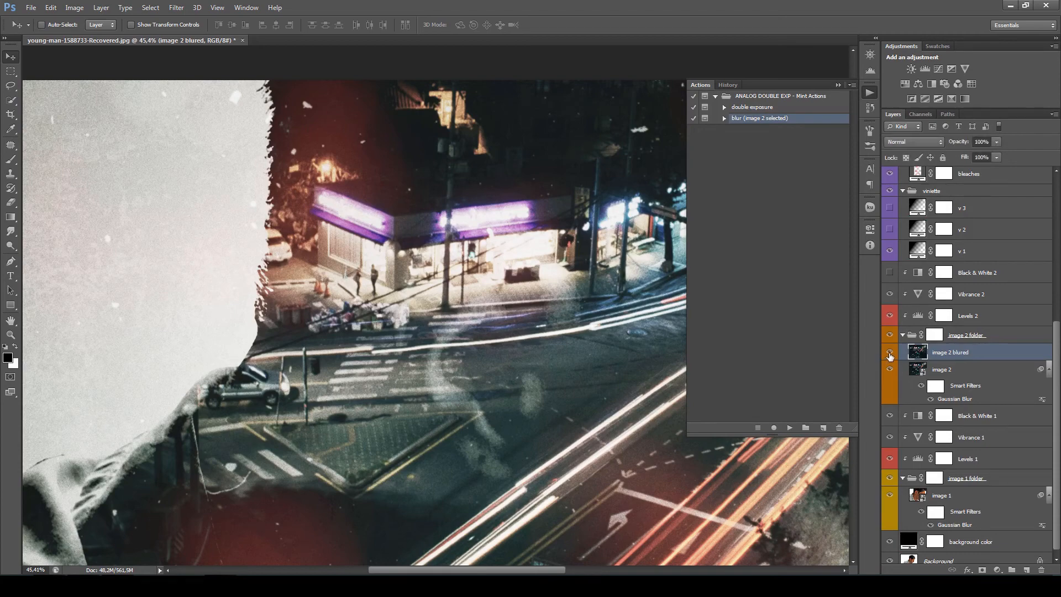
pyautogui.moveTo(564, 450); pyautogui.dragTo(332, 252)
pyautogui.moveTo(624, 127); pyautogui.dragTo(509, 270)
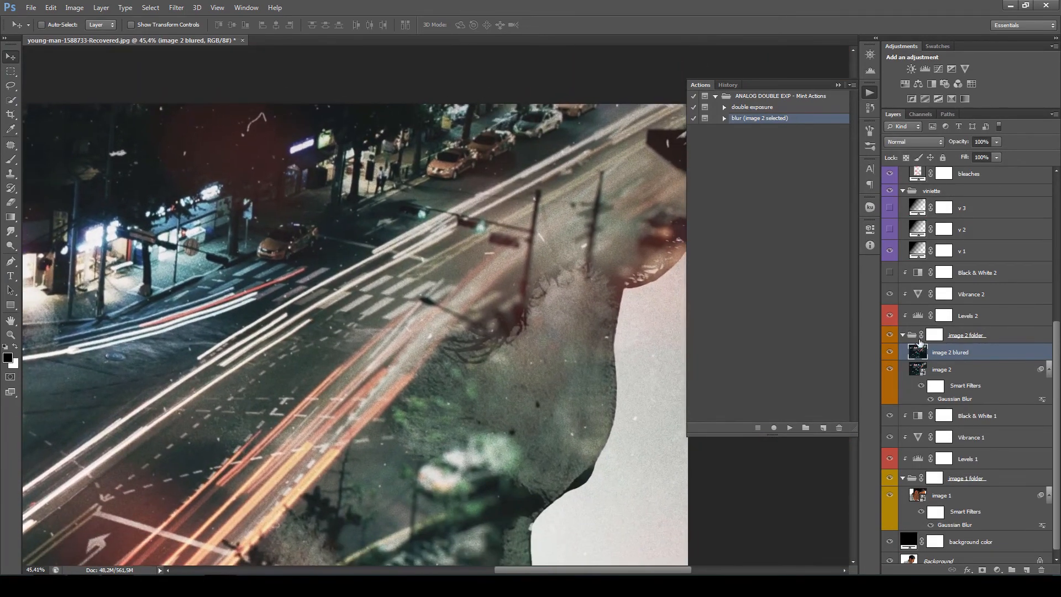
# - Compare the city photo with and without the image 2 blured layer, and delete that layer
pyautogui.click(890, 353)
pyautogui.click(890, 354)
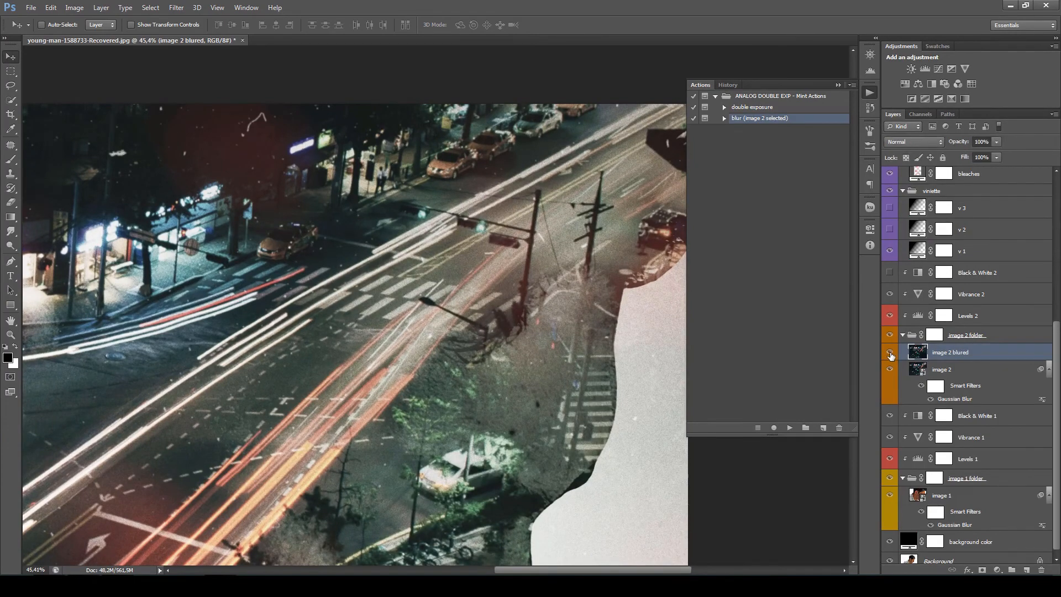
pyautogui.moveTo(490, 453); pyautogui.dragTo(526, 365)
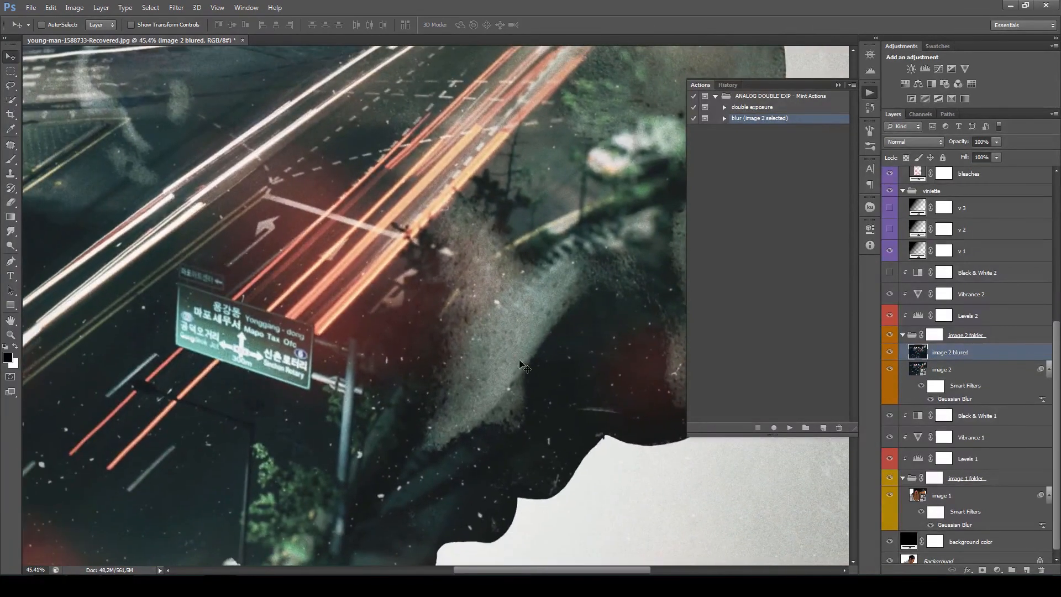
pyautogui.scroll(-5, 403, 289)
pyautogui.scroll(1, 512, 268)
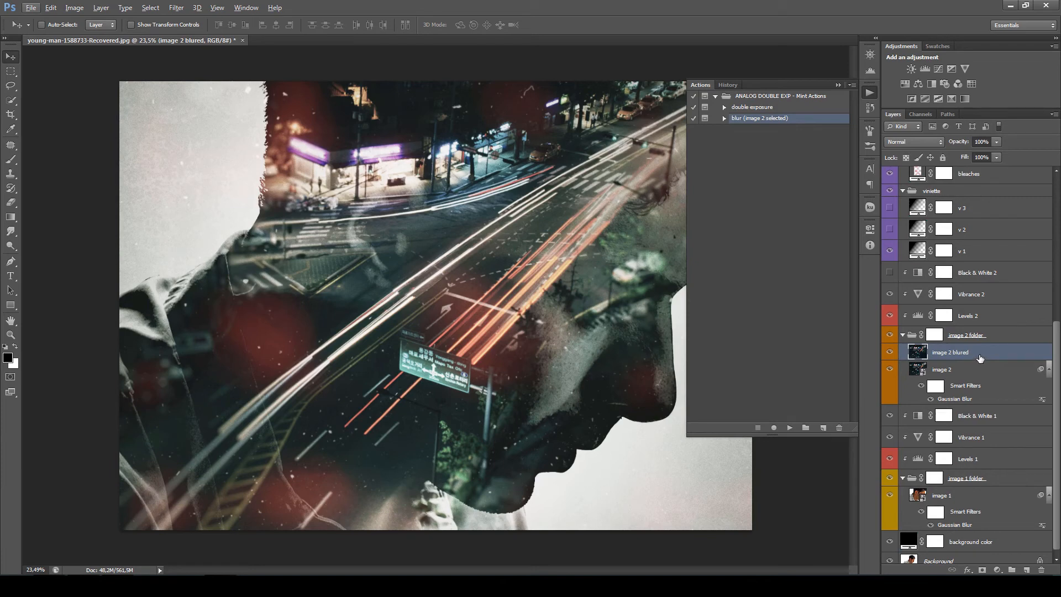
pyautogui.press('Delete')
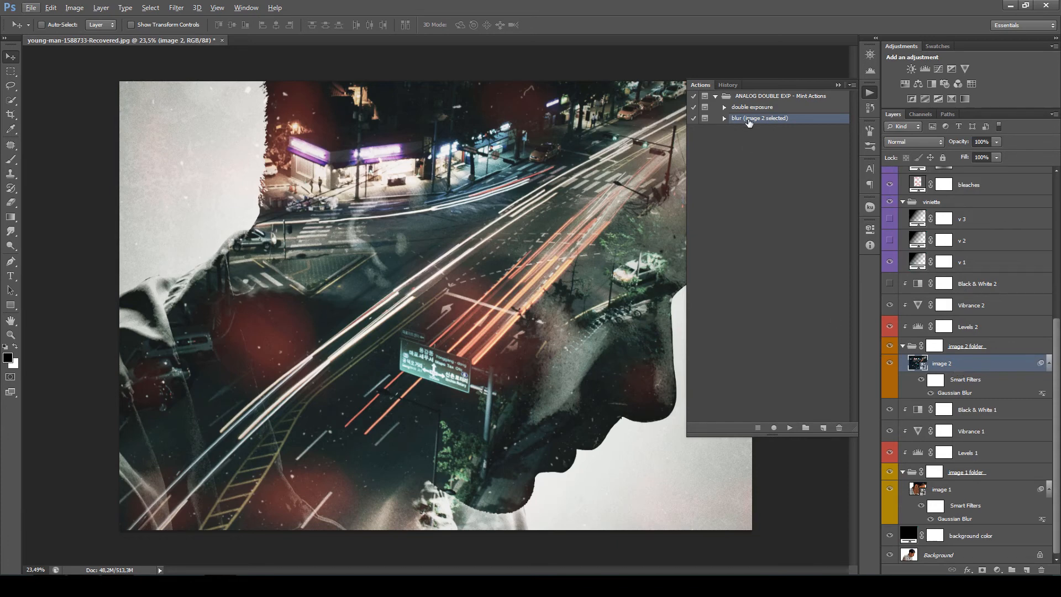
pyautogui.click(838, 84)
# - Paint black on the image 1 folder mask over the head with a 700 px brush, and try masking the pale background behind it
pyautogui.press('b')
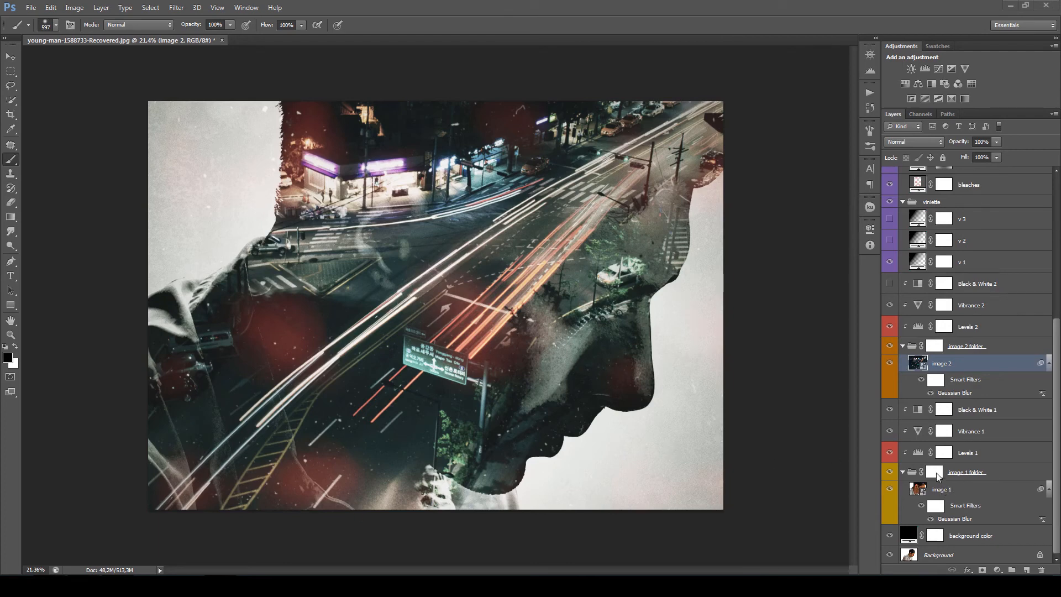
pyautogui.click(935, 474)
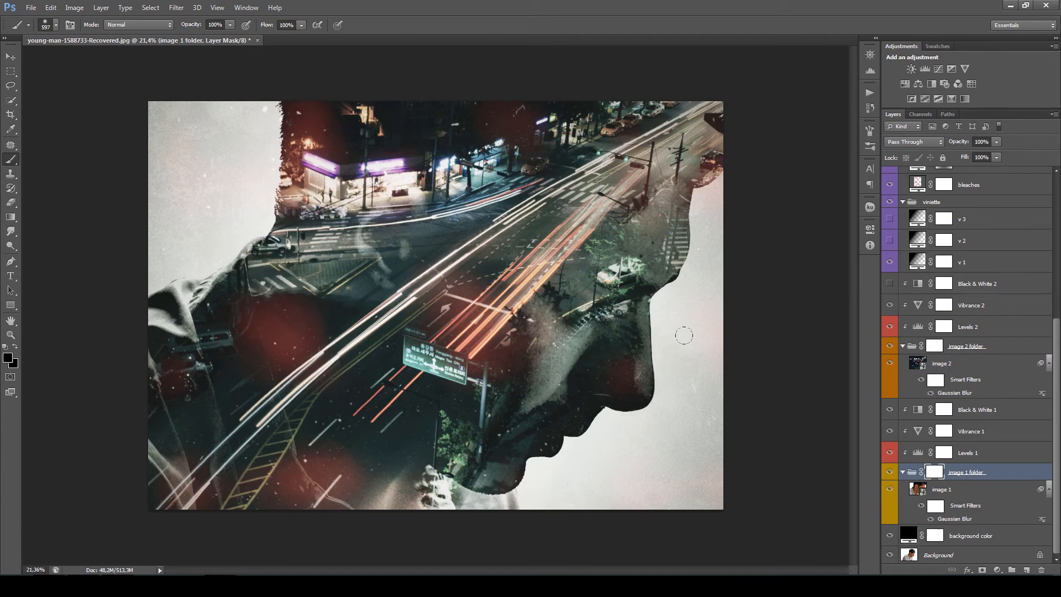
pyautogui.click(869, 147)
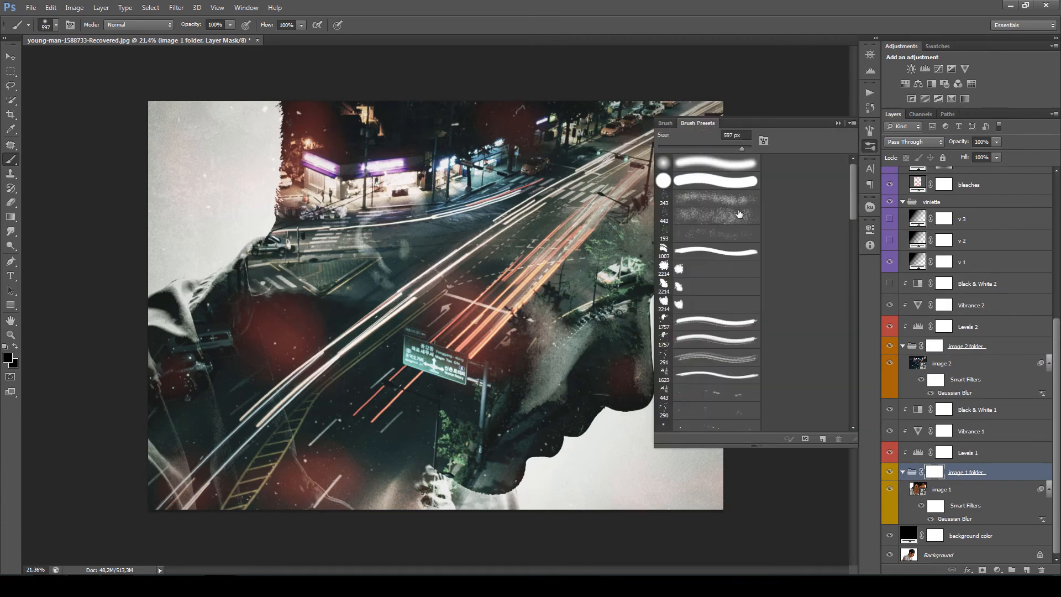
pyautogui.click(838, 123)
pyautogui.moveTo(374, 280); pyautogui.dragTo(386, 280)
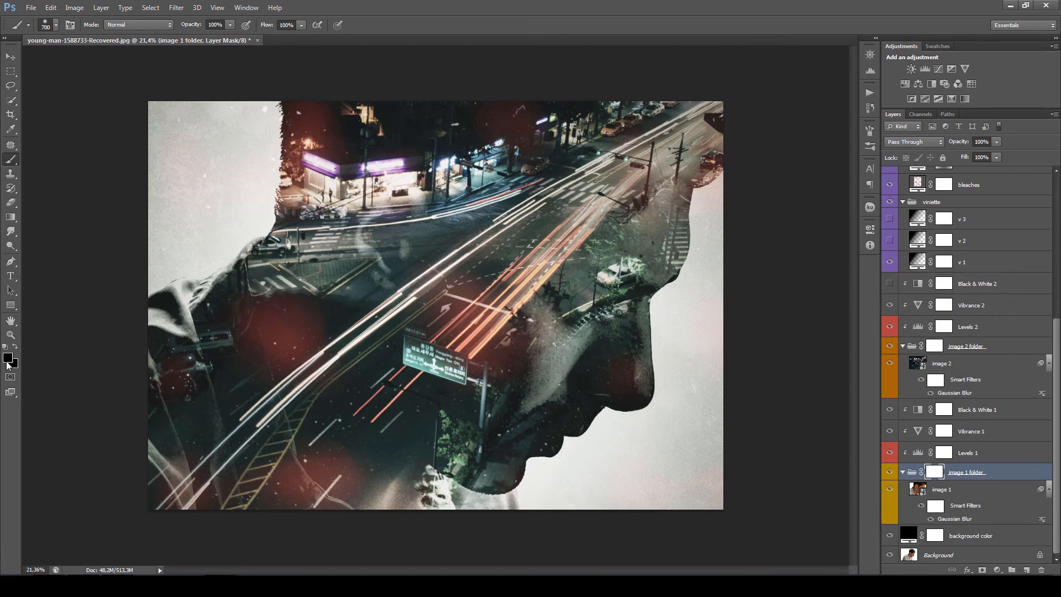
pyautogui.moveTo(363, 238)
pyautogui.mouseDown()
pyautogui.moveTo(379, 243)
pyautogui.moveTo(365, 213)
pyautogui.mouseUp()
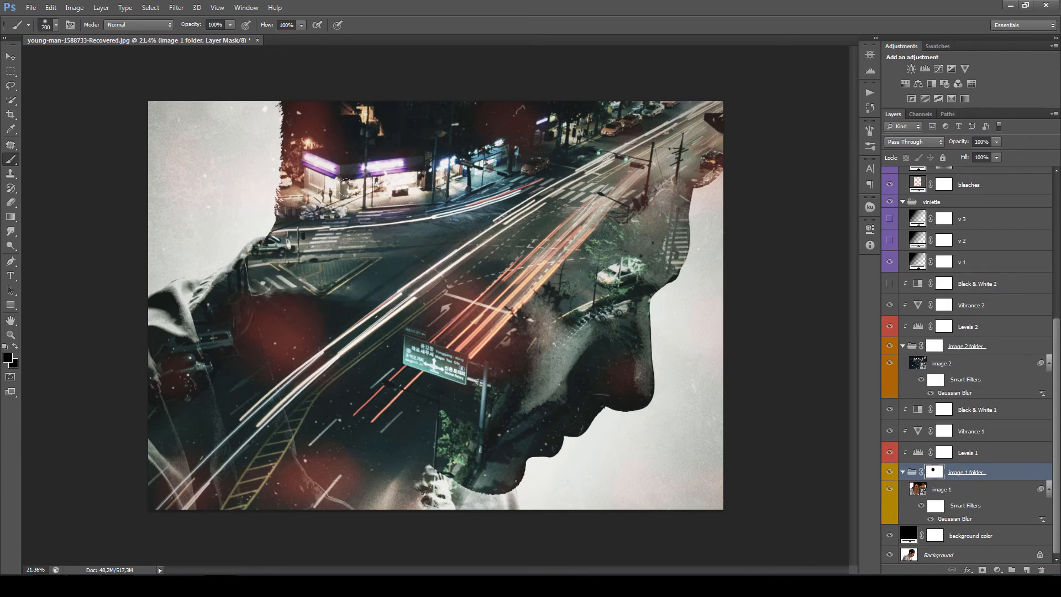
pyautogui.moveTo(244, 124)
pyautogui.mouseDown()
pyautogui.moveTo(221, 149)
pyautogui.moveTo(265, 132)
pyautogui.moveTo(235, 178)
pyautogui.moveTo(226, 251)
pyautogui.moveTo(205, 260)
pyautogui.moveTo(204, 158)
pyautogui.mouseUp()
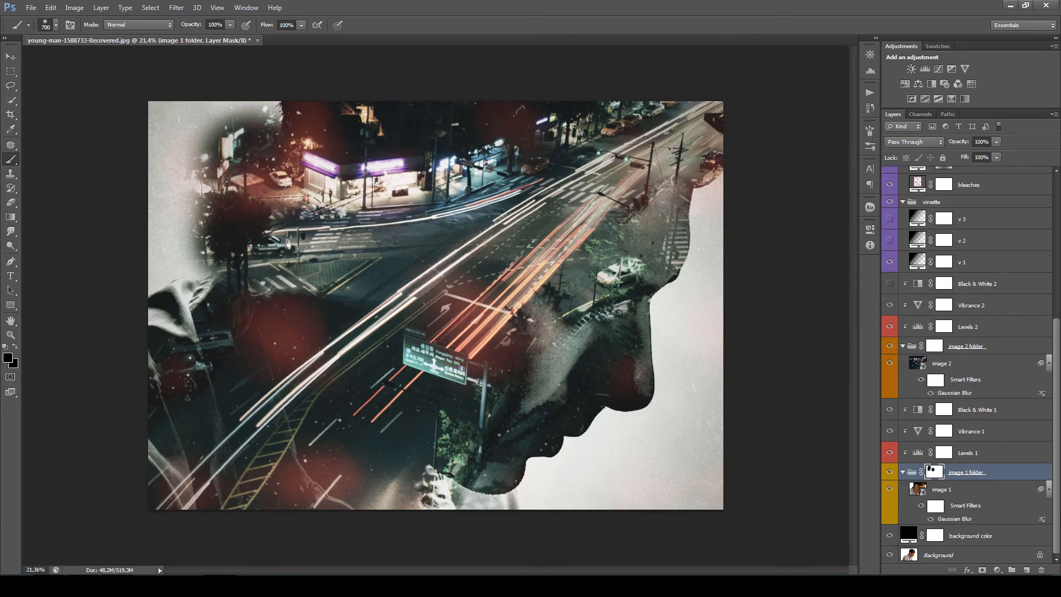
pyautogui.hotkey('ctrl', 'z')
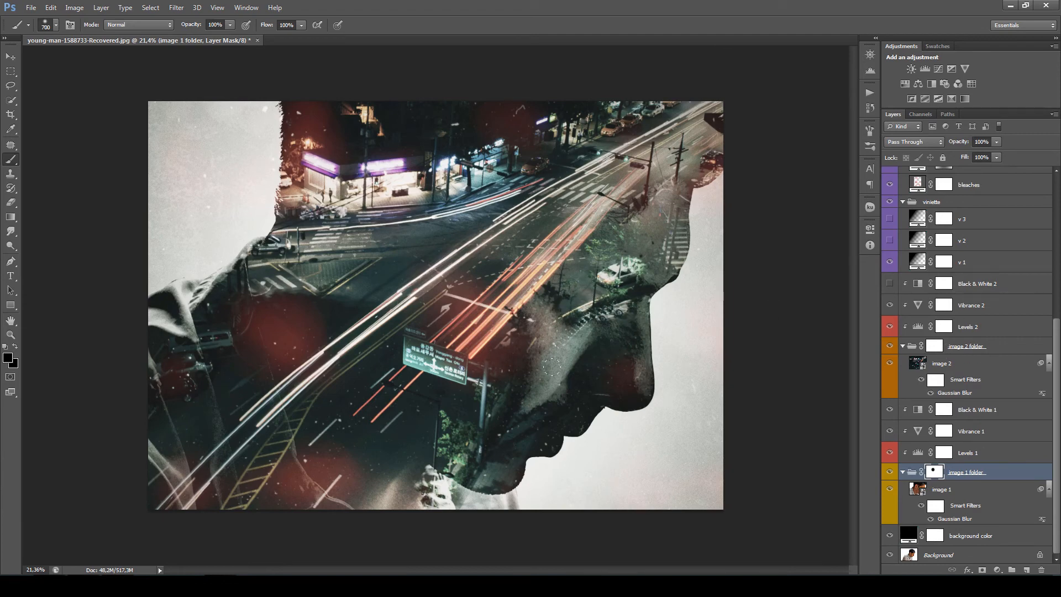
# - Paint black on the image 2 folder mask to hide the city photo over the man's face
pyautogui.click(936, 346)
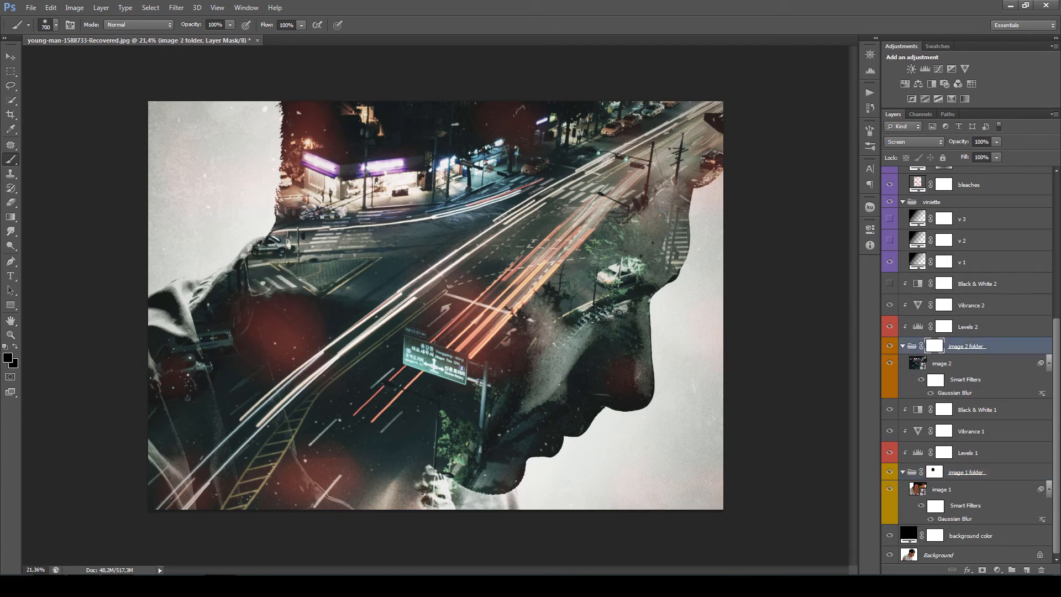
pyautogui.moveTo(601, 313)
pyautogui.mouseDown()
pyautogui.moveTo(556, 326)
pyautogui.moveTo(532, 351)
pyautogui.moveTo(519, 310)
pyautogui.moveTo(520, 354)
pyautogui.moveTo(499, 391)
pyautogui.moveTo(577, 379)
pyautogui.mouseUp()
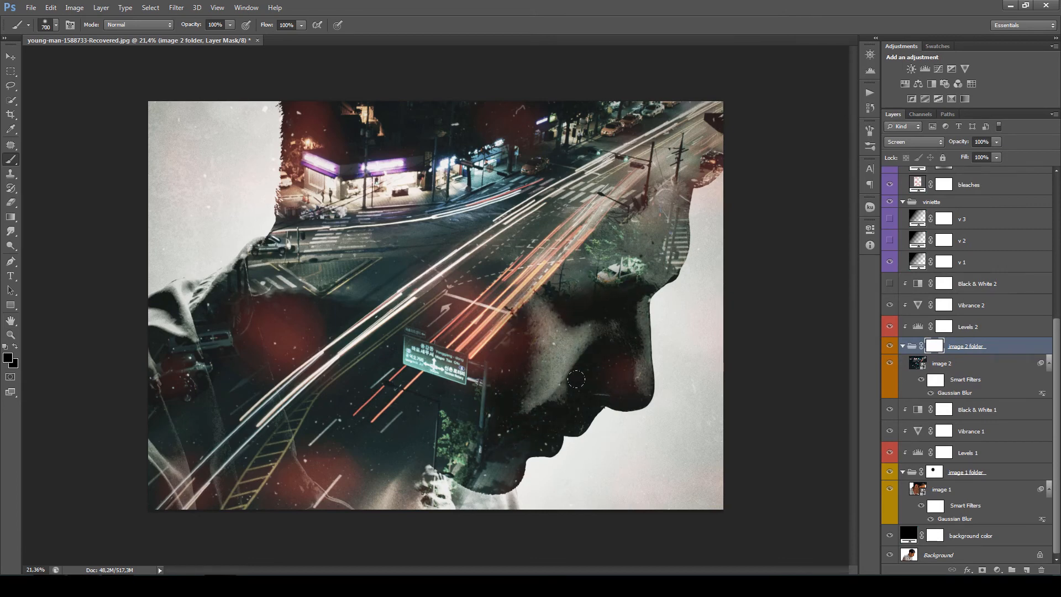
pyautogui.moveTo(619, 296)
pyautogui.mouseDown()
pyautogui.moveTo(626, 261)
pyautogui.moveTo(591, 270)
pyautogui.moveTo(582, 286)
pyautogui.moveTo(645, 263)
pyautogui.mouseUp()
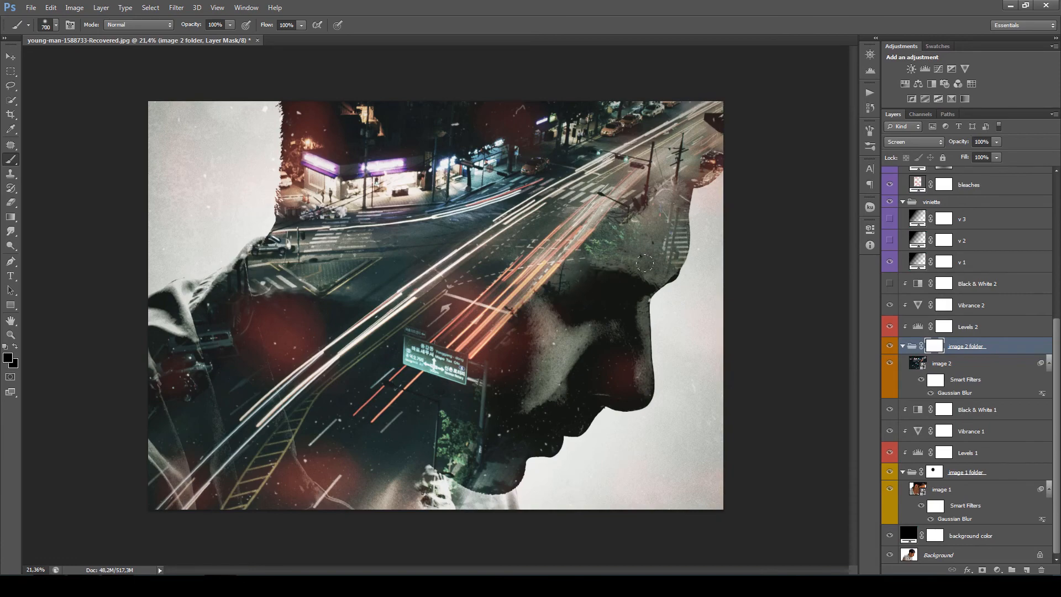
pyautogui.moveTo(549, 322); pyautogui.dragTo(521, 382)
pyautogui.moveTo(620, 262); pyautogui.dragTo(533, 276)
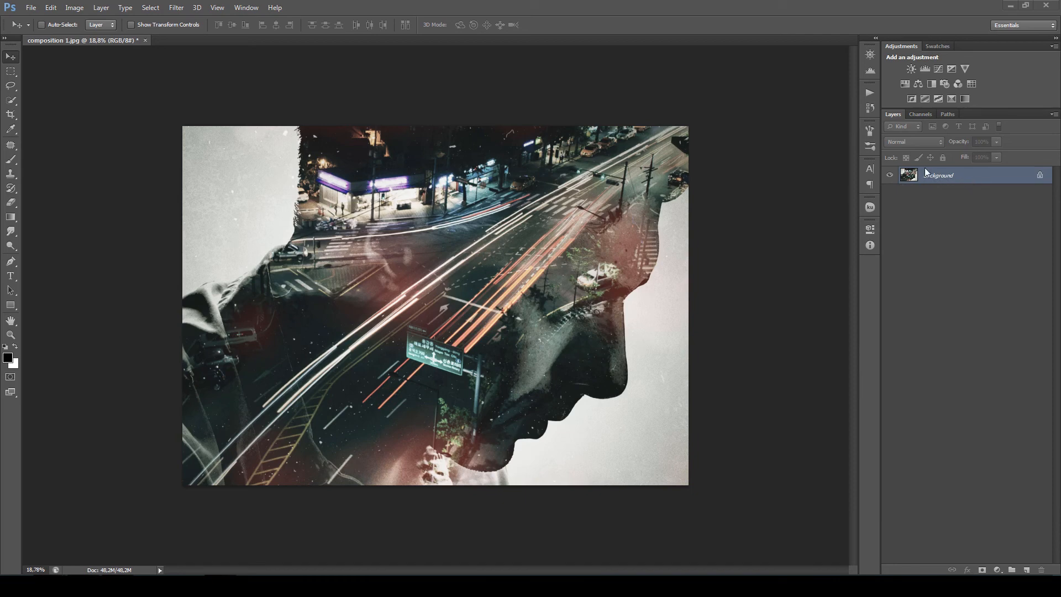
# - Run the double exposure action on composition 1.jpg, placing StockSnap_O5GOPZKMFE.jpg as the second image
pyautogui.click(870, 93)
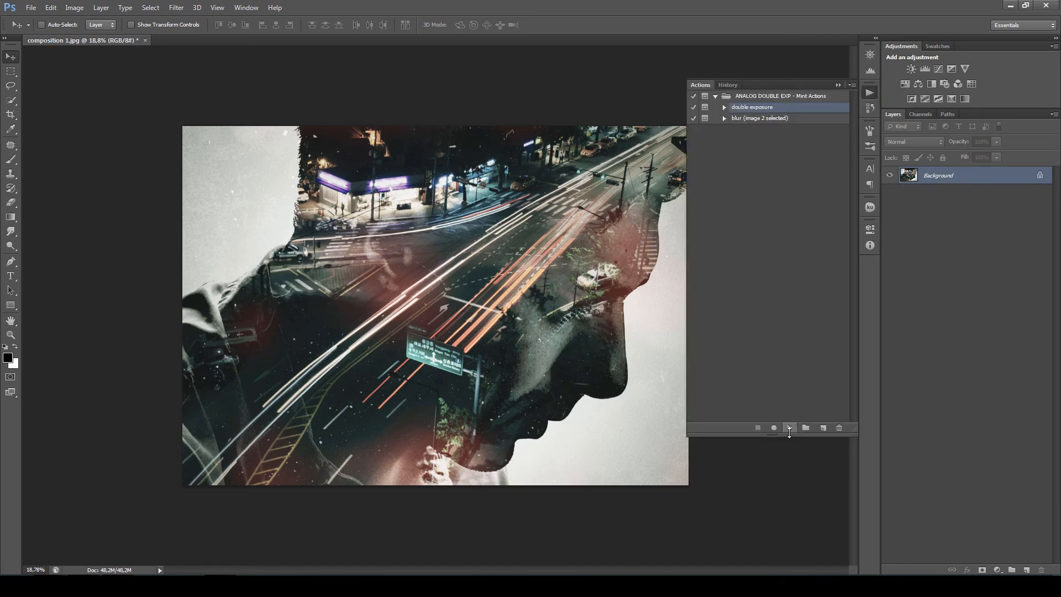
pyautogui.click(790, 428)
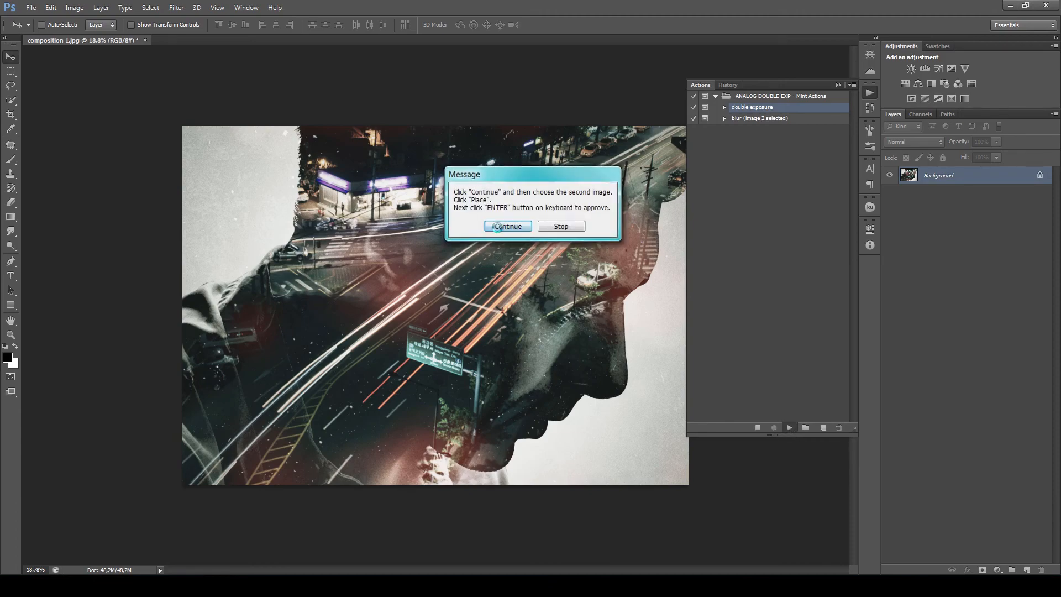
pyautogui.click(494, 231)
pyautogui.click(212, 78)
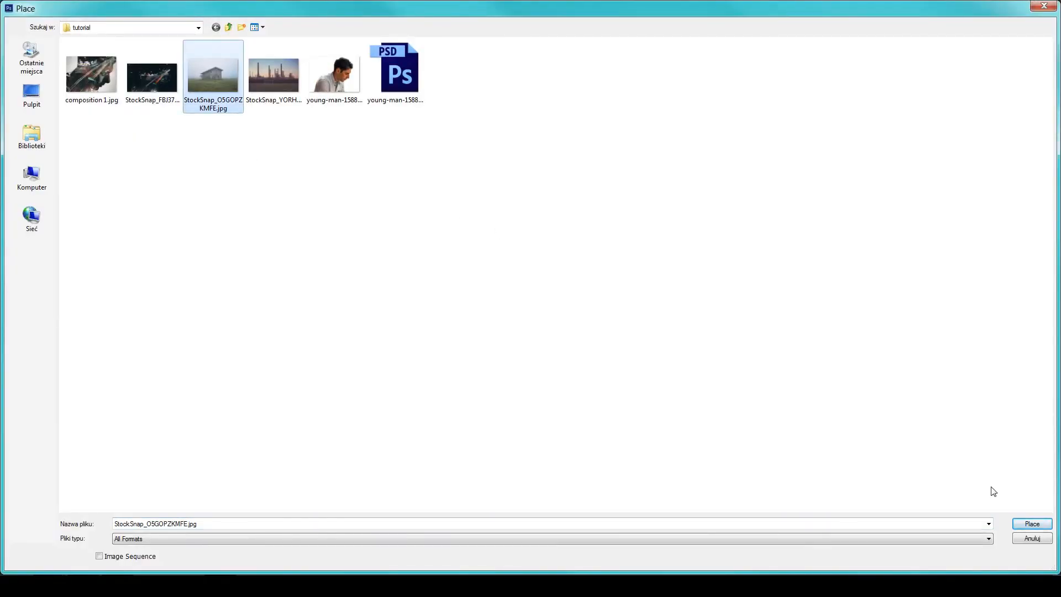
pyautogui.click(1029, 524)
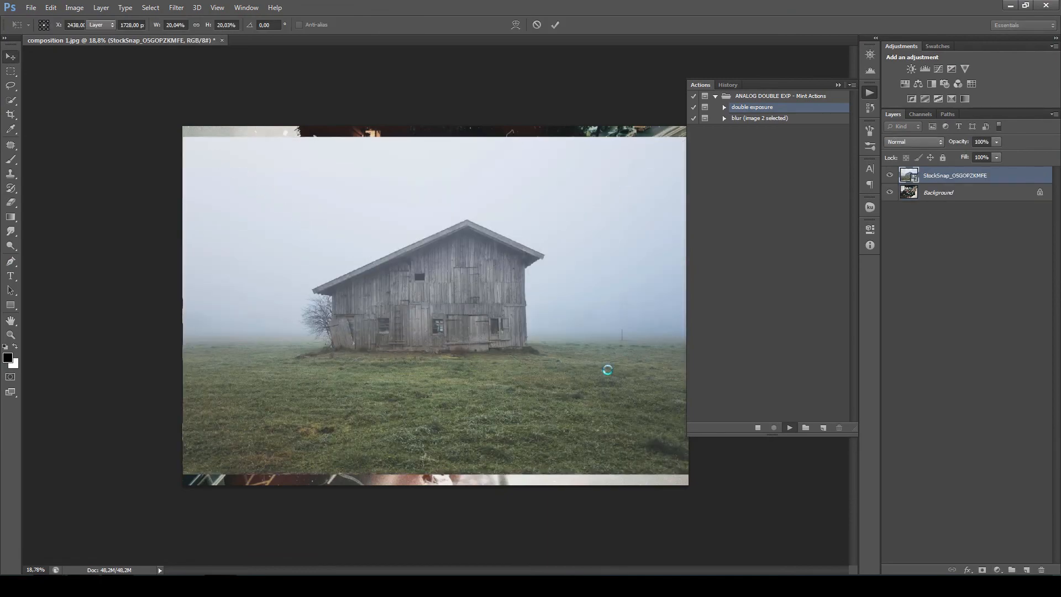
pyautogui.press('Return')
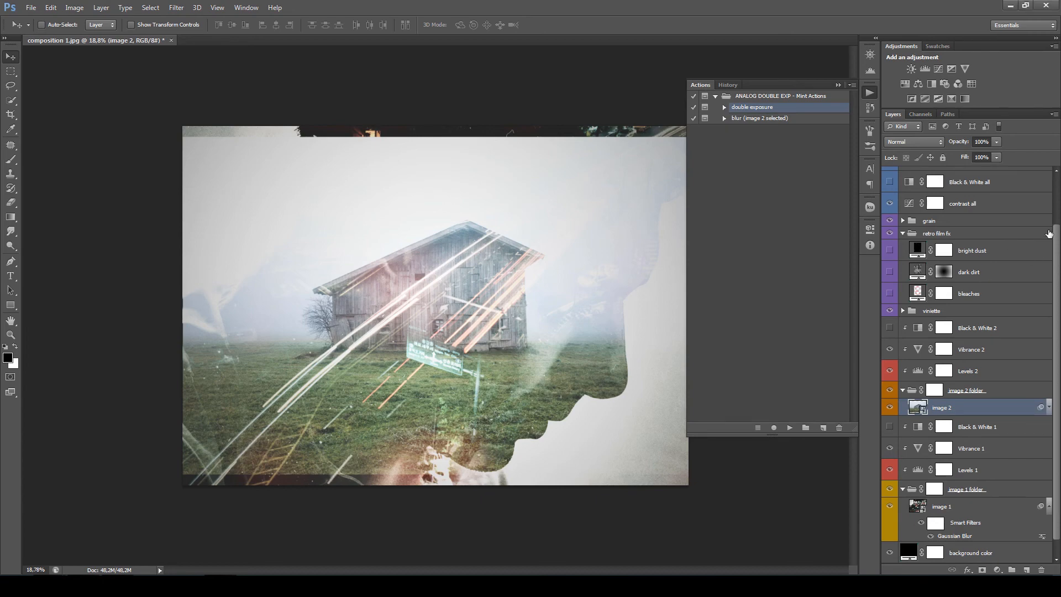
# - Hide the fade and contrast all layers, the grain and vignette groups, and the Levels 1 adjustment
pyautogui.moveTo(1056, 257); pyautogui.dragTo(1057, 208)
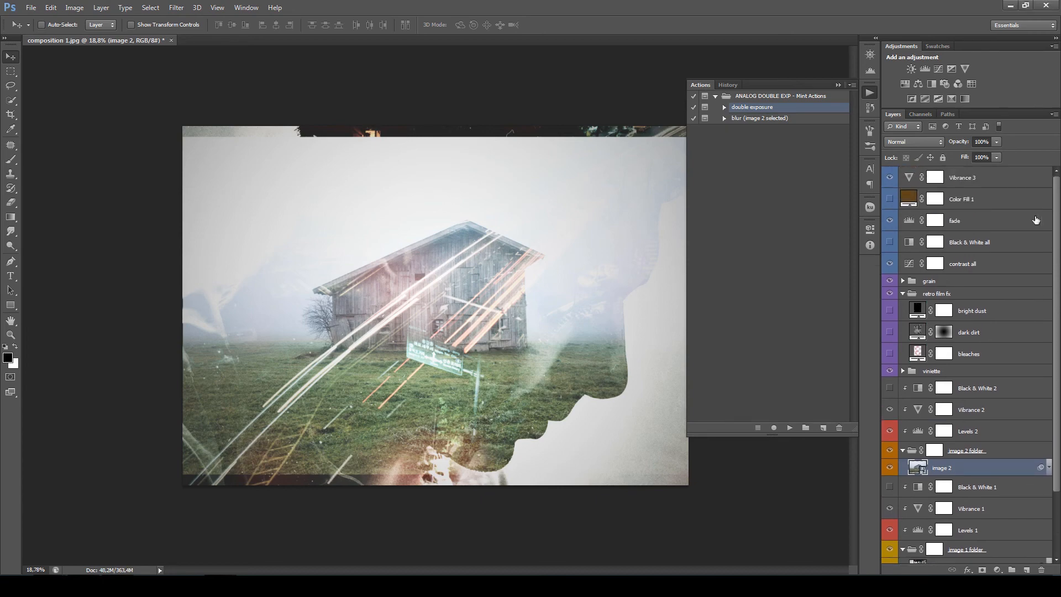
pyautogui.click(890, 221)
pyautogui.moveTo(890, 264); pyautogui.dragTo(890, 281)
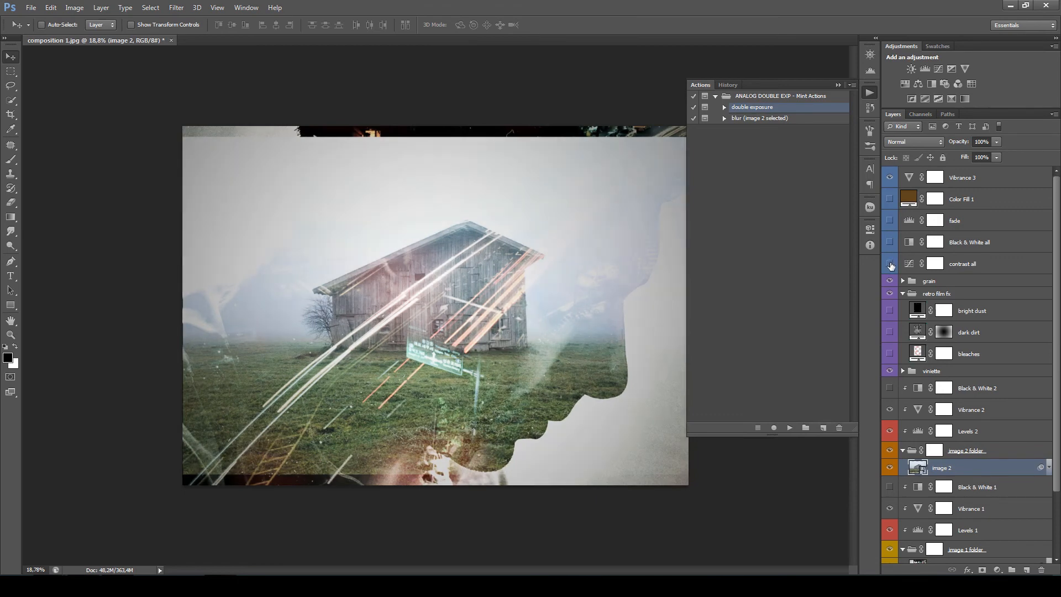
pyautogui.click(890, 371)
pyautogui.moveTo(1058, 368); pyautogui.dragTo(1060, 434)
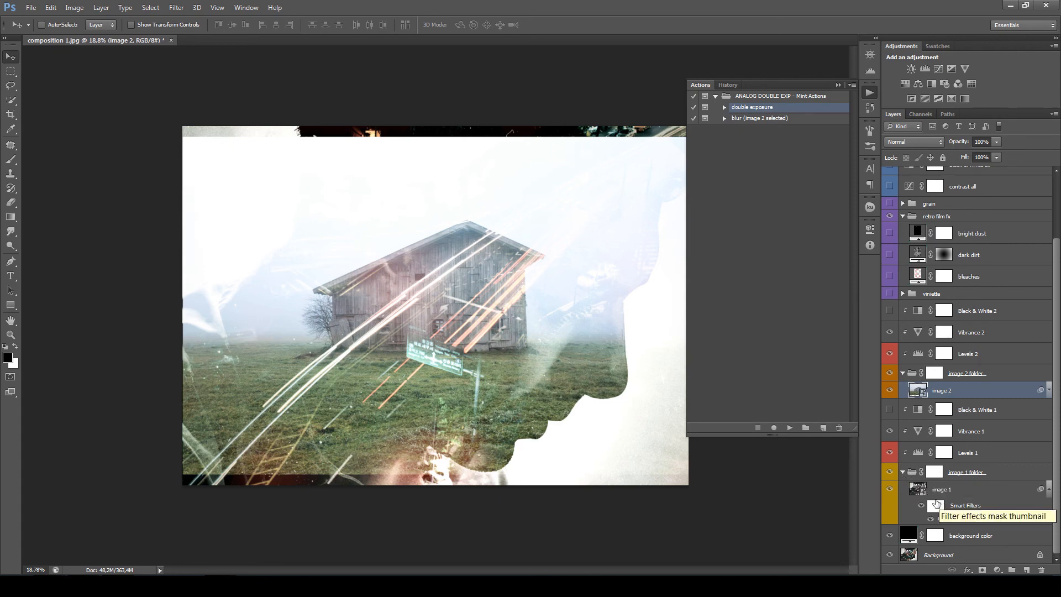
pyautogui.click(890, 453)
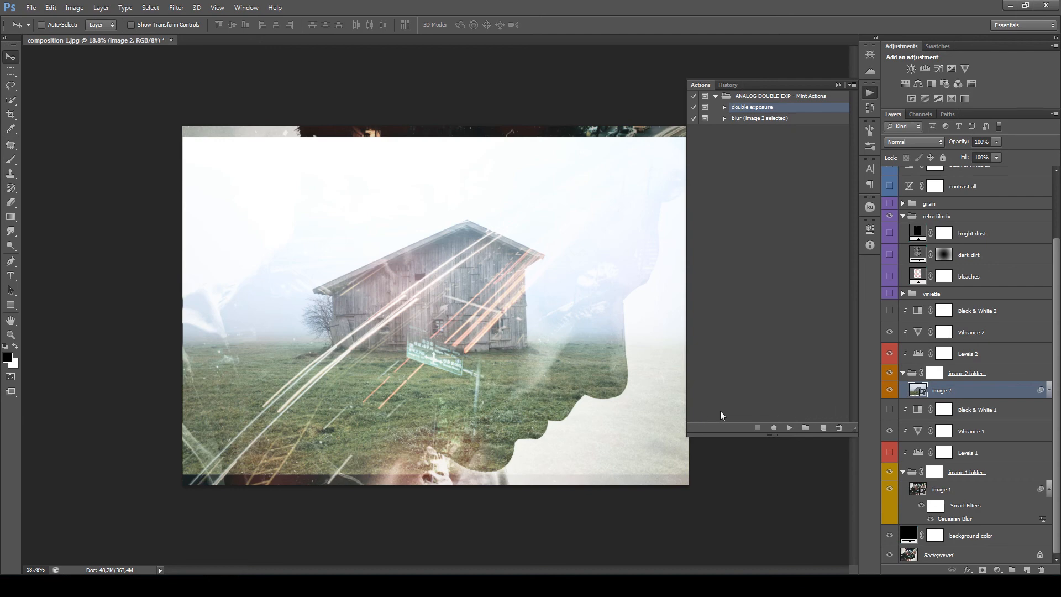
# - Move the barn photo higher over the head and scale it up to about 22.3%
pyautogui.moveTo(508, 390); pyautogui.dragTo(561, 316)
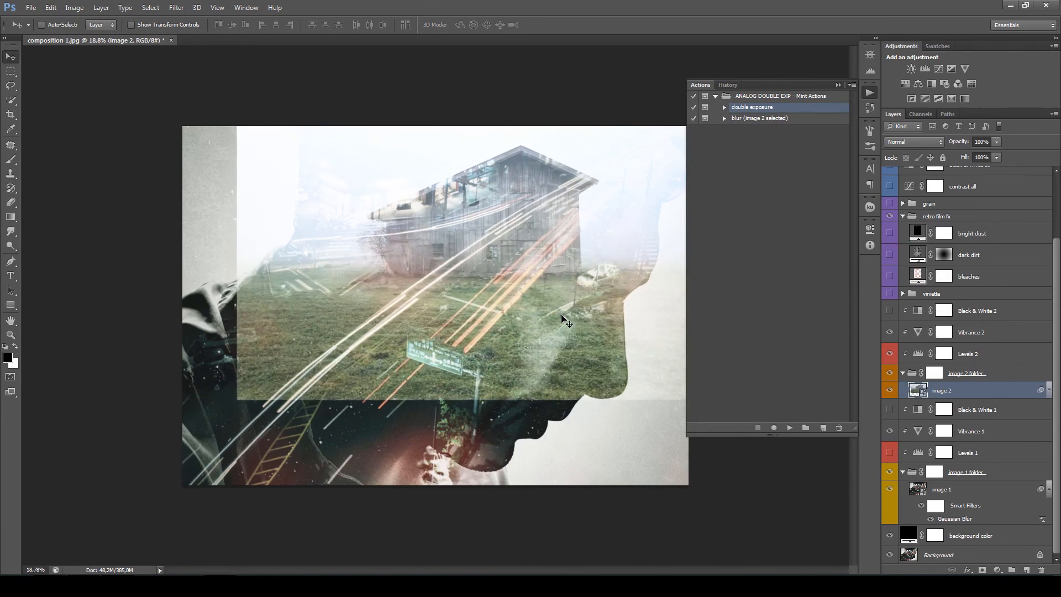
pyautogui.hotkey('ctrl', 't')
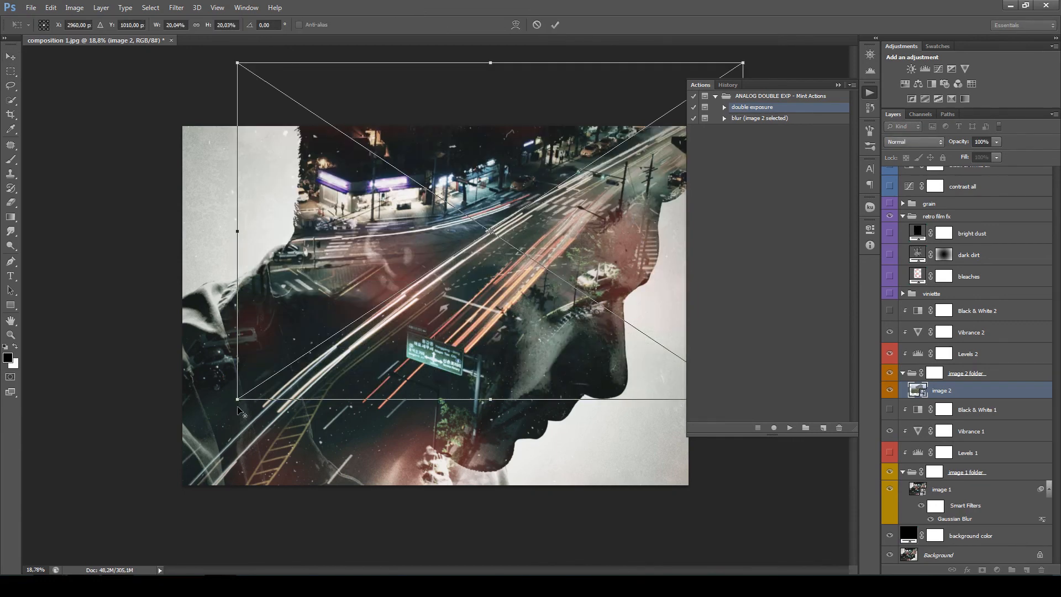
pyautogui.moveTo(237, 407); pyautogui.dragTo(175, 437)
pyautogui.press('Return')
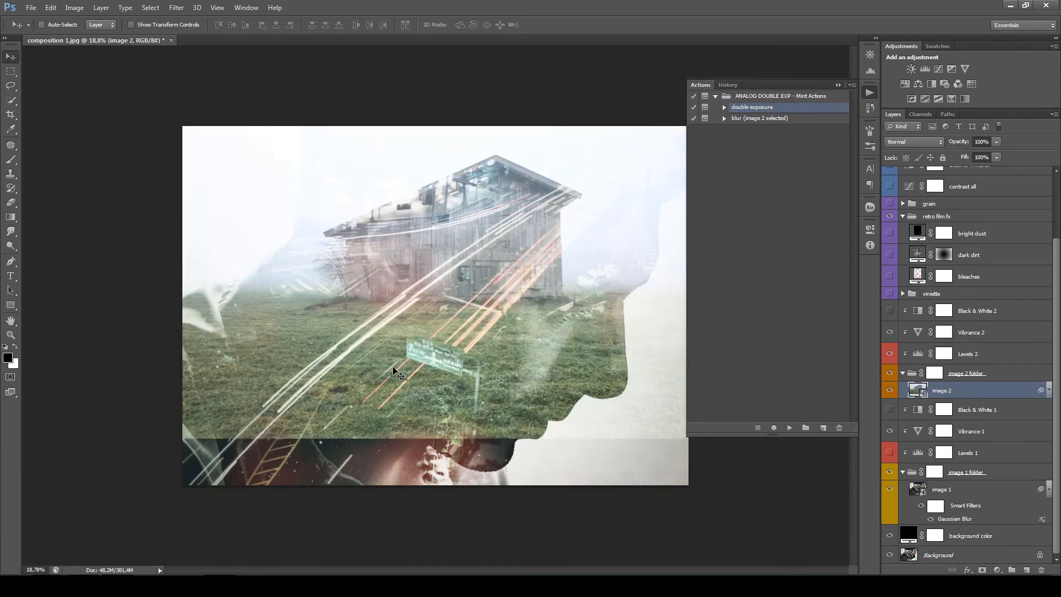
pyautogui.moveTo(484, 324)
pyautogui.mouseDown()
pyautogui.moveTo(488, 308)
pyautogui.moveTo(481, 311)
pyautogui.mouseUp()
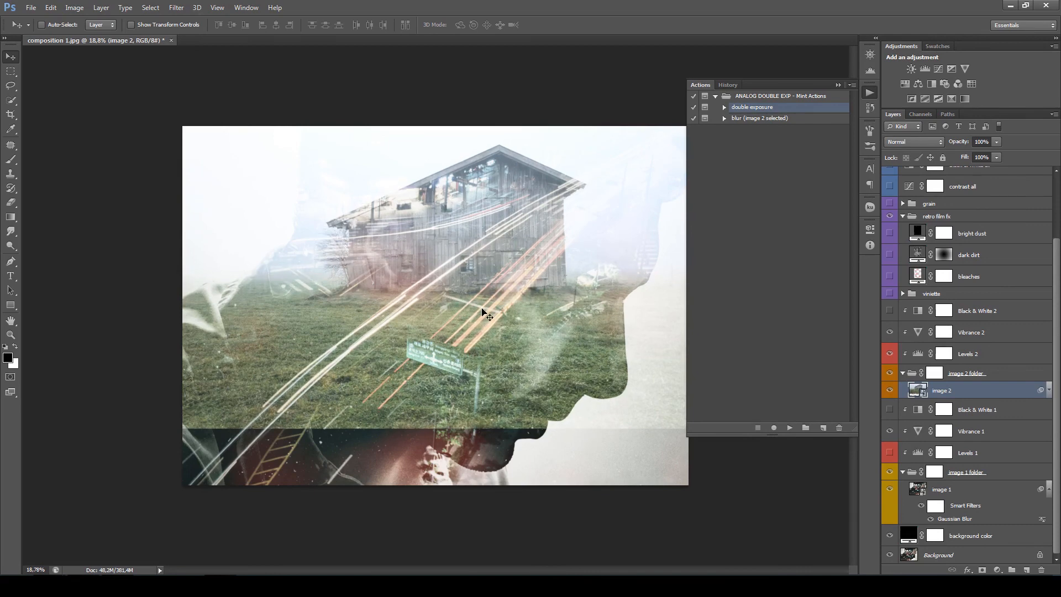
# - Try flipping the barn photo horizontally
pyautogui.hotkey('ctrl', 't')
pyautogui.rightClick(481, 322)
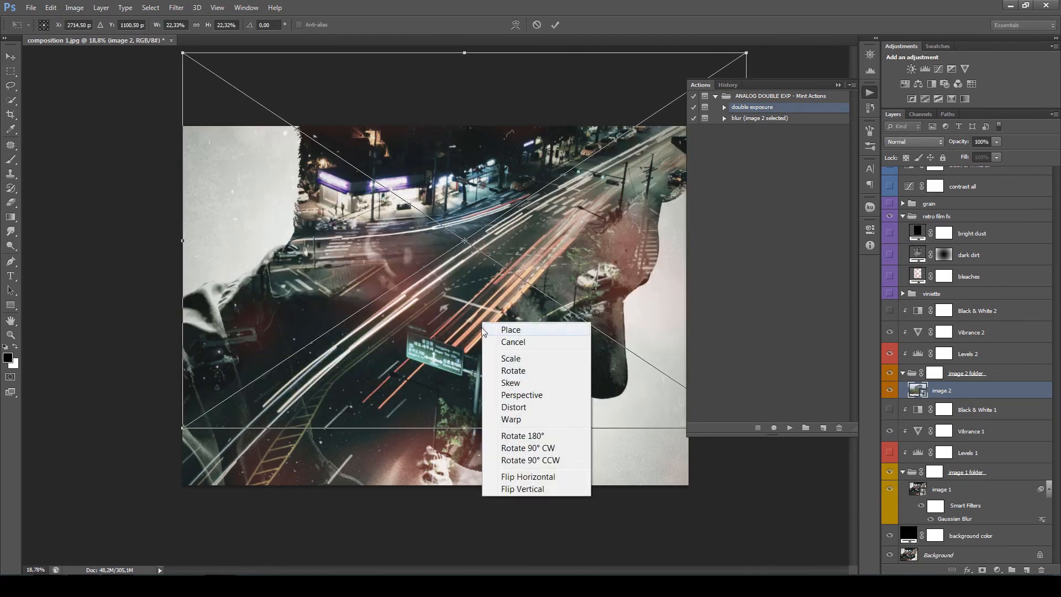
pyautogui.click(531, 475)
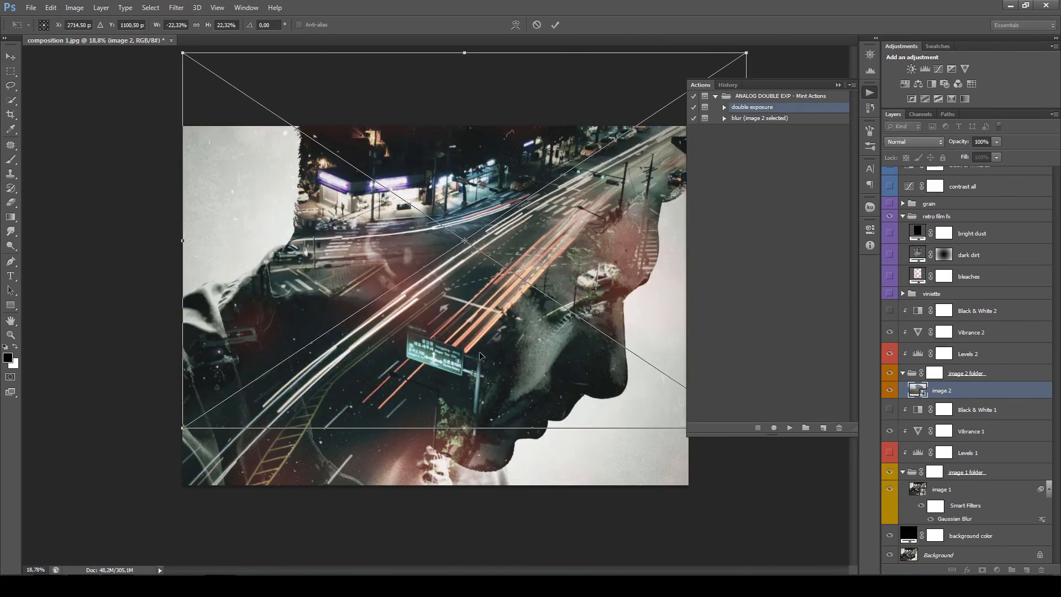
pyautogui.press('Return')
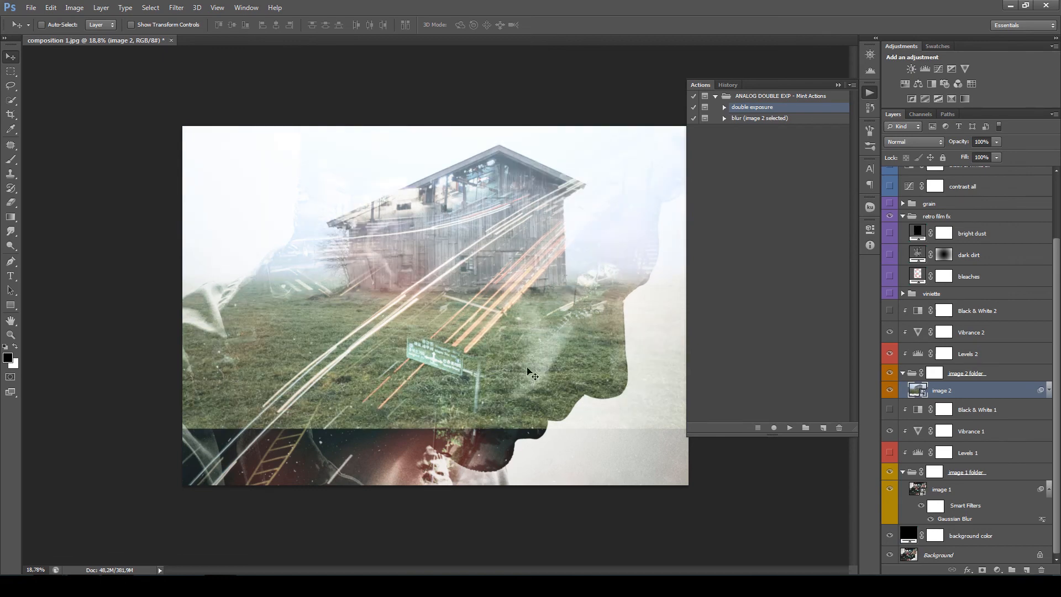
# - Strengthen the barn photo's contrast in Levels 2 with input levels of about 85, 1.31 and 224
pyautogui.click(918, 358)
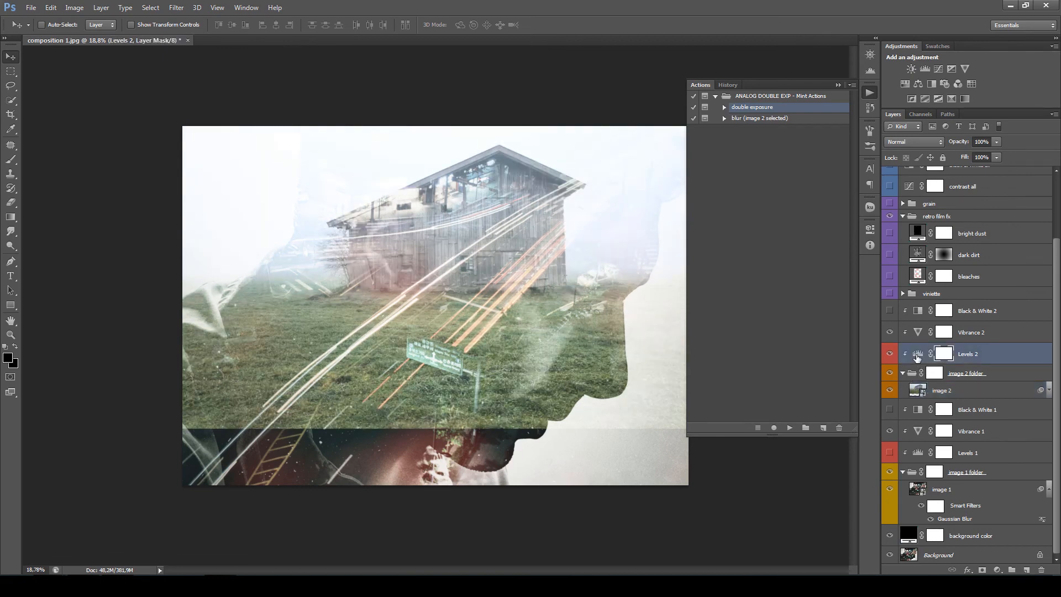
pyautogui.doubleClick(918, 355)
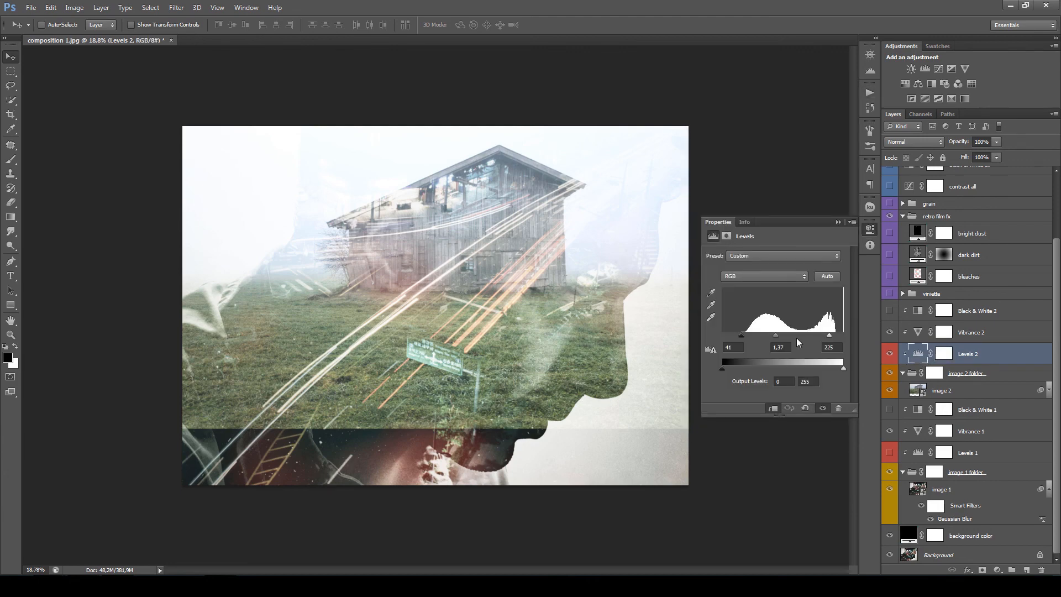
pyautogui.moveTo(830, 336); pyautogui.dragTo(828, 337)
pyautogui.moveTo(822, 341)
pyautogui.mouseDown()
pyautogui.moveTo(842, 340)
pyautogui.moveTo(830, 340)
pyautogui.mouseUp()
pyautogui.moveTo(831, 340); pyautogui.dragTo(844, 340)
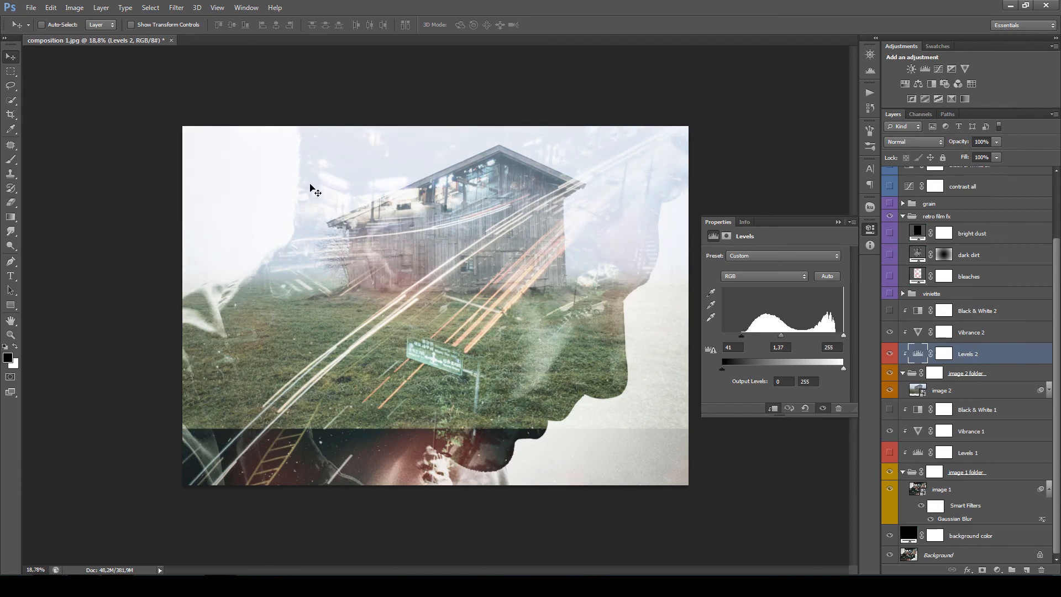
pyautogui.moveTo(845, 337); pyautogui.dragTo(829, 339)
pyautogui.moveTo(742, 337); pyautogui.dragTo(763, 342)
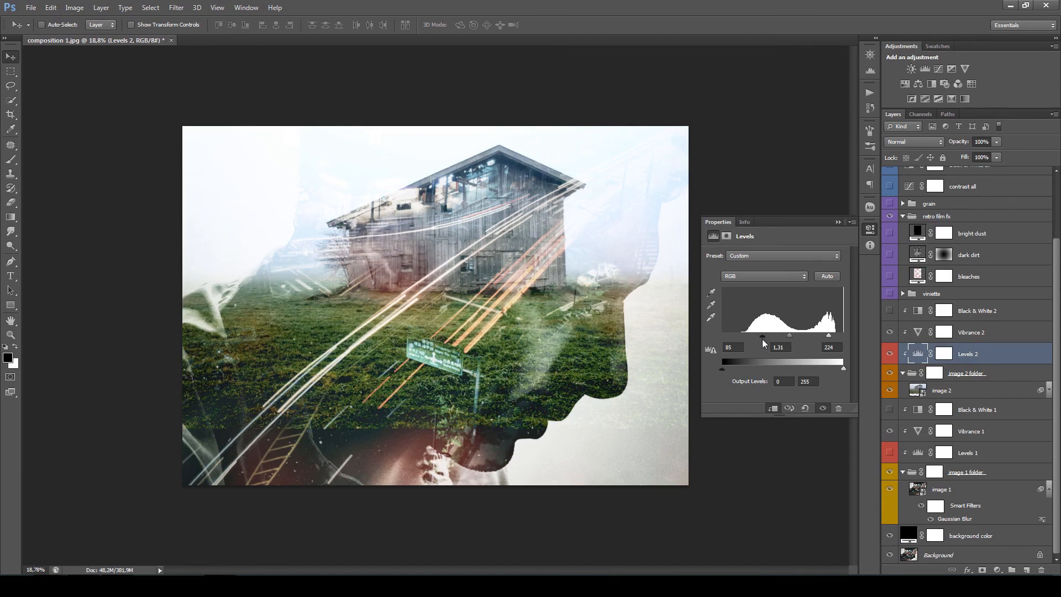
# - Lower the Levels 2 black input to 80, then paint black with a 2265 px brush over the lower grass on the image 2 folder mask
pyautogui.moveTo(762, 343); pyautogui.dragTo(761, 341)
pyautogui.click(938, 377)
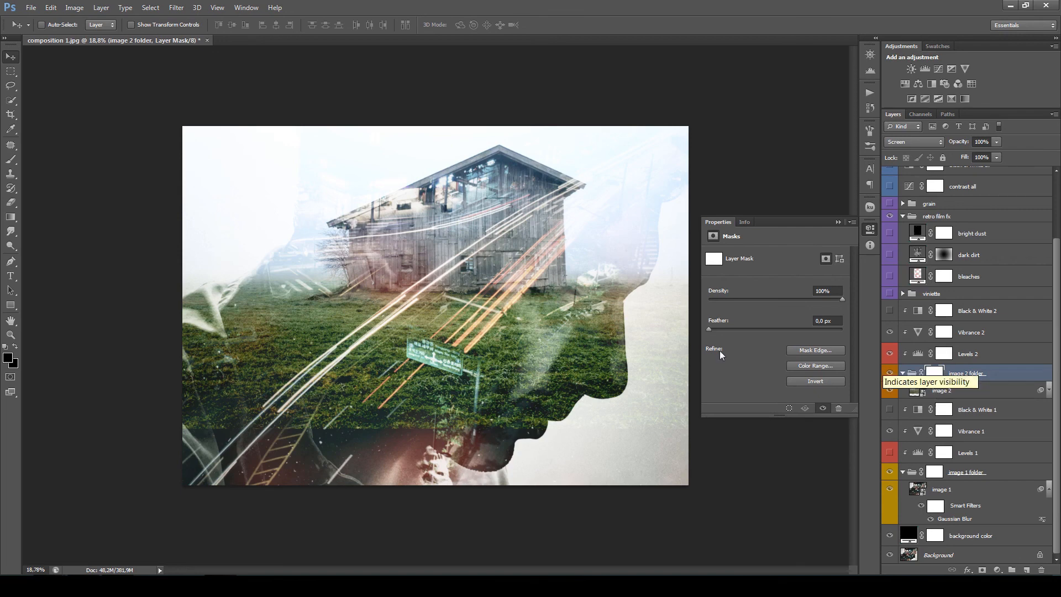
pyautogui.press('b')
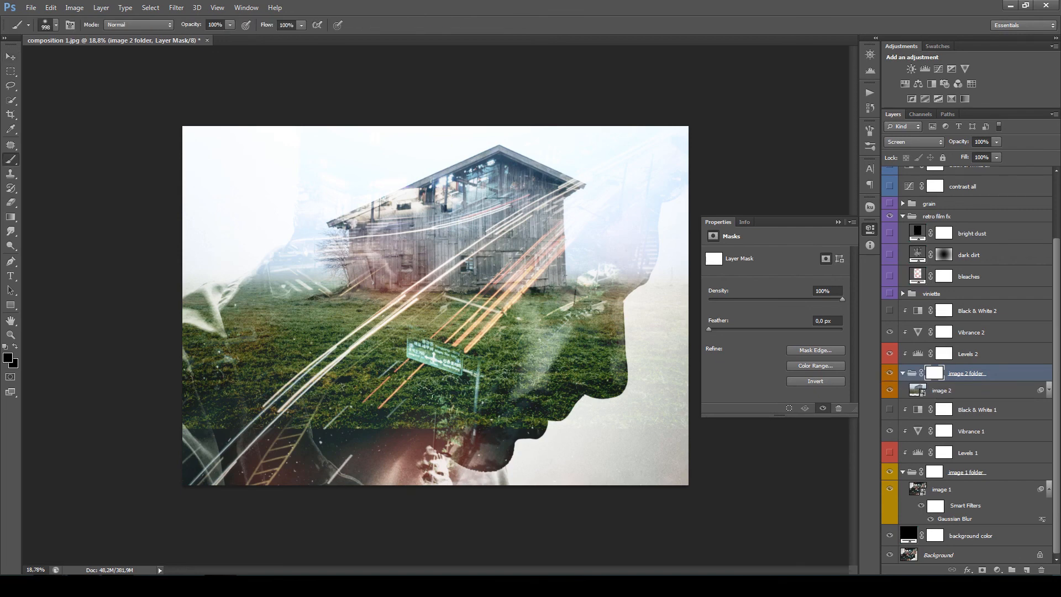
pyautogui.moveTo(438, 425)
pyautogui.mouseDown()
pyautogui.moveTo(445, 427)
pyautogui.moveTo(326, 409)
pyautogui.moveTo(254, 412)
pyautogui.moveTo(404, 376)
pyautogui.moveTo(324, 366)
pyautogui.mouseUp()
pyautogui.moveTo(399, 435)
pyautogui.mouseDown()
pyautogui.moveTo(514, 426)
pyautogui.moveTo(569, 400)
pyautogui.moveTo(227, 380)
pyautogui.moveTo(221, 362)
pyautogui.moveTo(271, 362)
pyautogui.moveTo(515, 387)
pyautogui.moveTo(237, 365)
pyautogui.mouseUp()
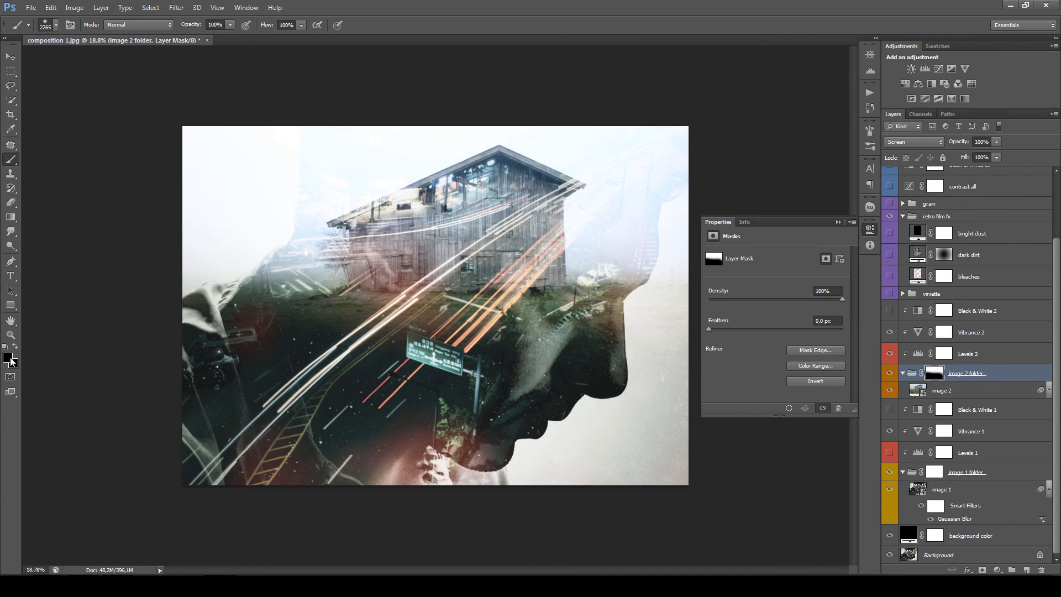
# - Set the foreground colour to white (ffffff) and paint some grass back in just below the barn on the image 2 folder mask
pyautogui.click(9, 358)
pyautogui.moveTo(470, 147); pyautogui.dragTo(445, 135)
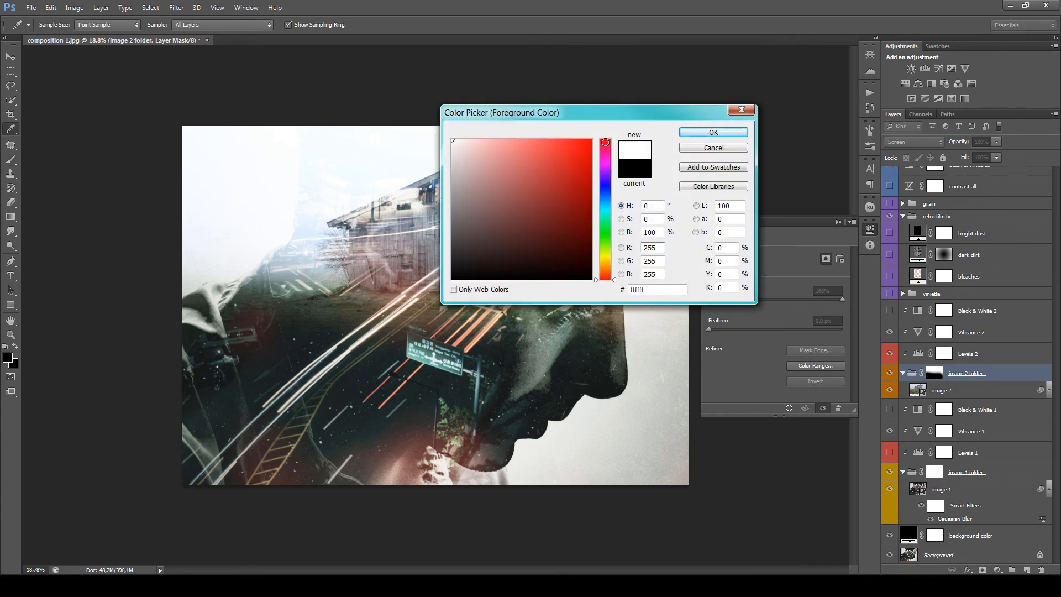
pyautogui.click(692, 134)
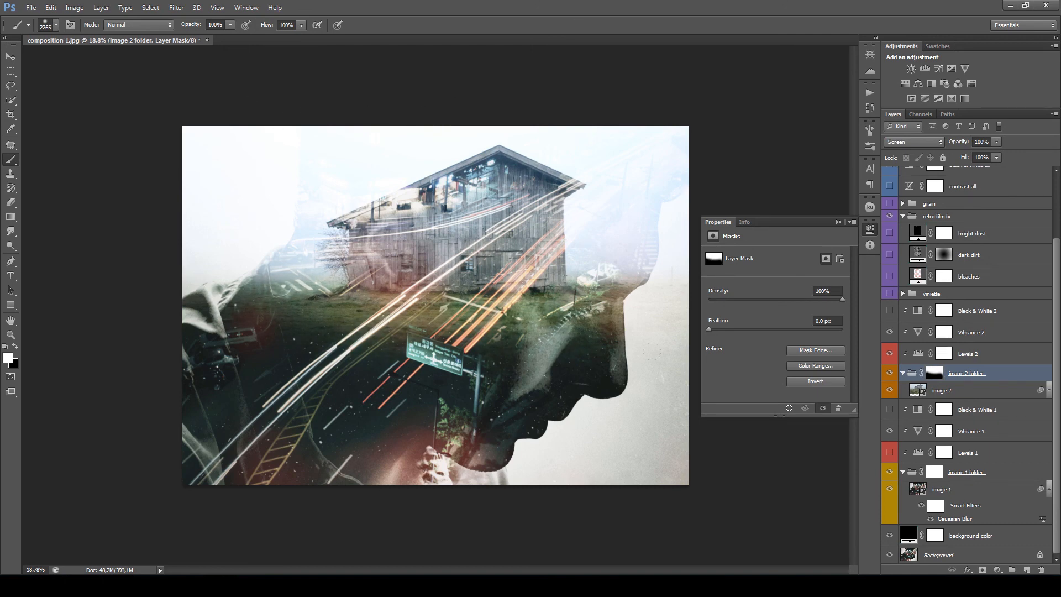
# - Brighten the barn photo and increase its contrast in Levels 2 with input levels of 92, 1.68 and 209
pyautogui.click(917, 355)
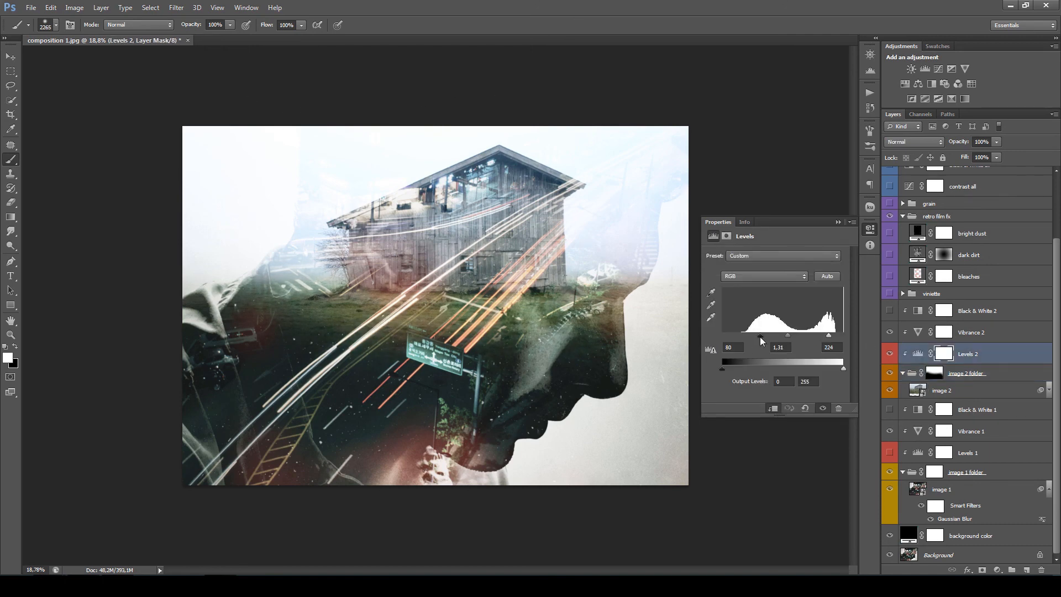
pyautogui.moveTo(761, 339); pyautogui.dragTo(822, 342)
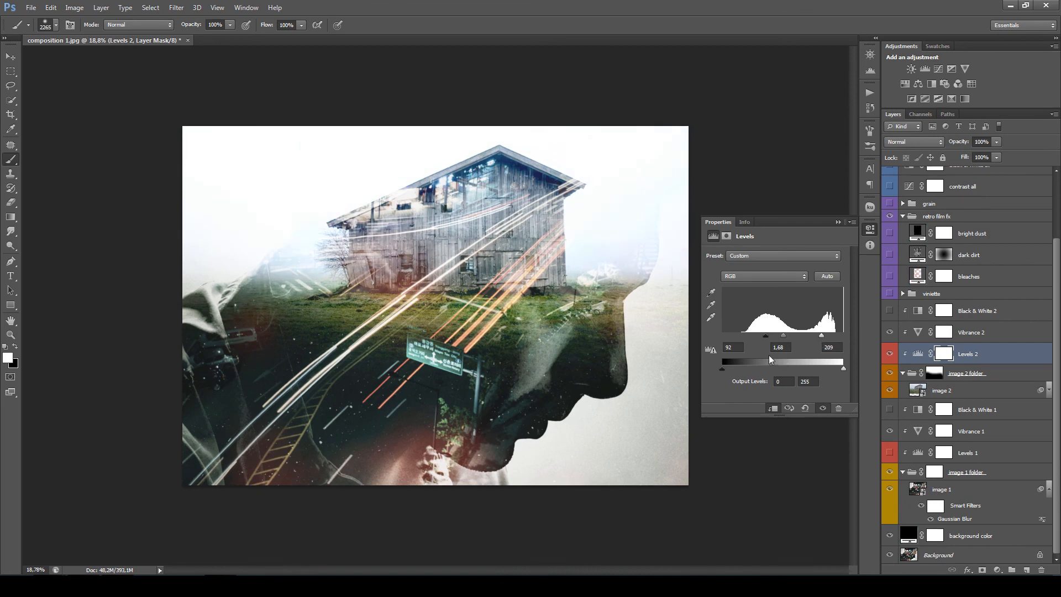
pyautogui.click(839, 222)
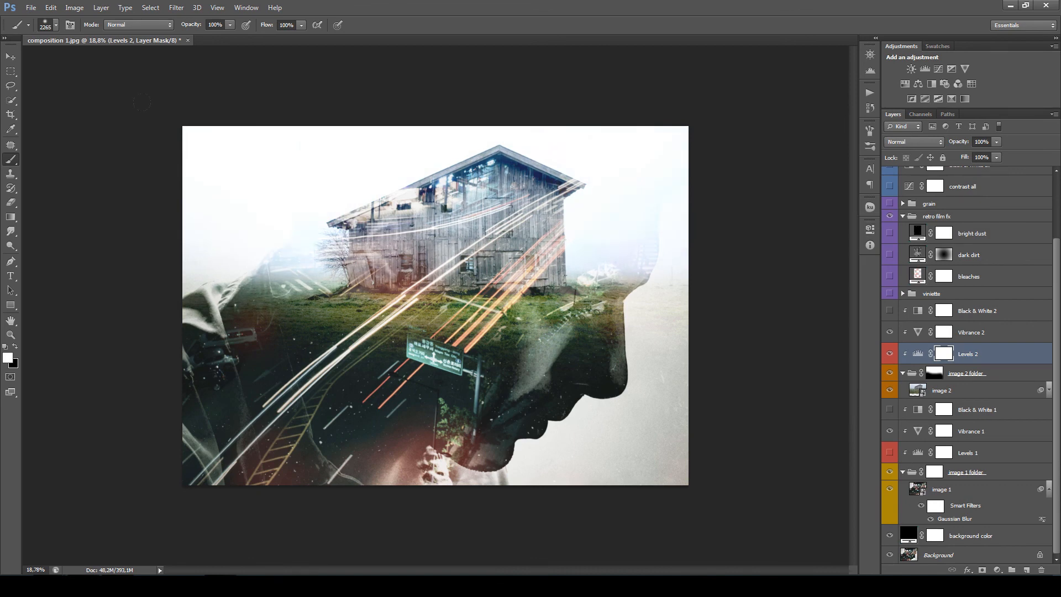
pyautogui.press('v')
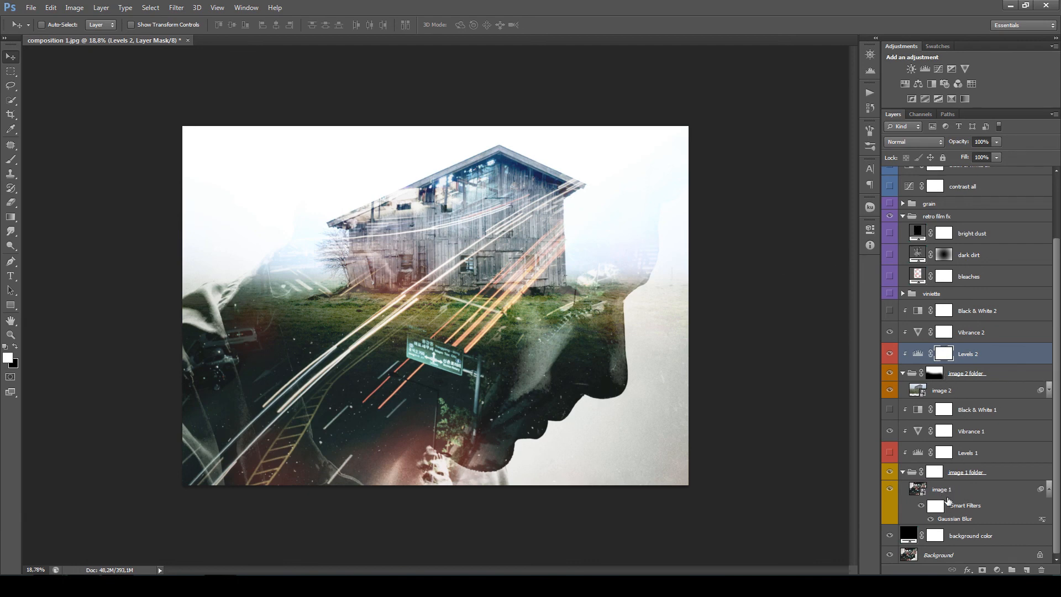
# - Paint black with a 934 px brush on the image 1 folder mask over the barn's roof and upper wall to hide the city details there
pyautogui.click(934, 473)
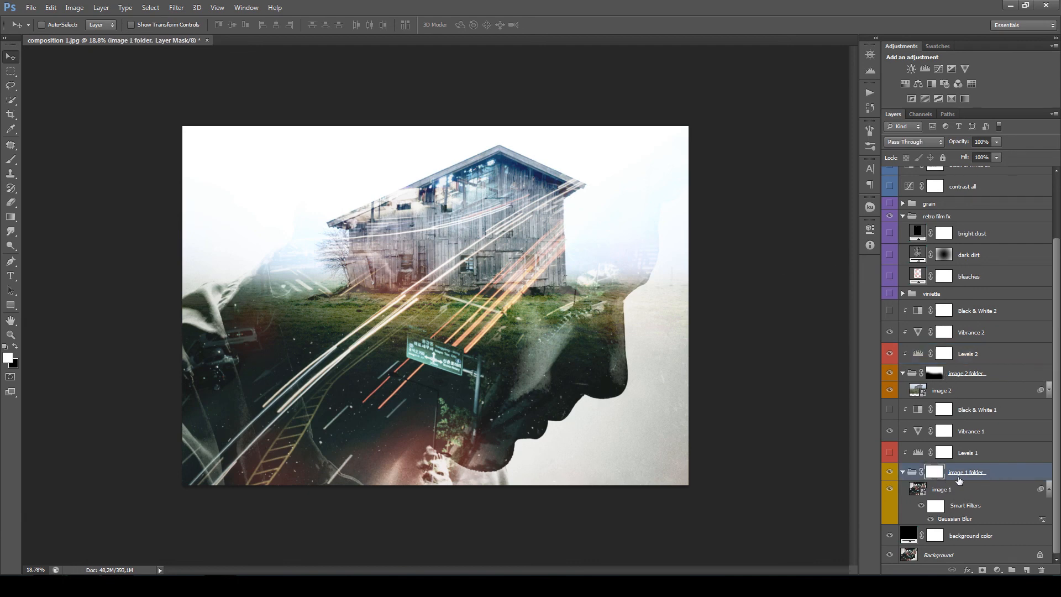
pyautogui.press('b')
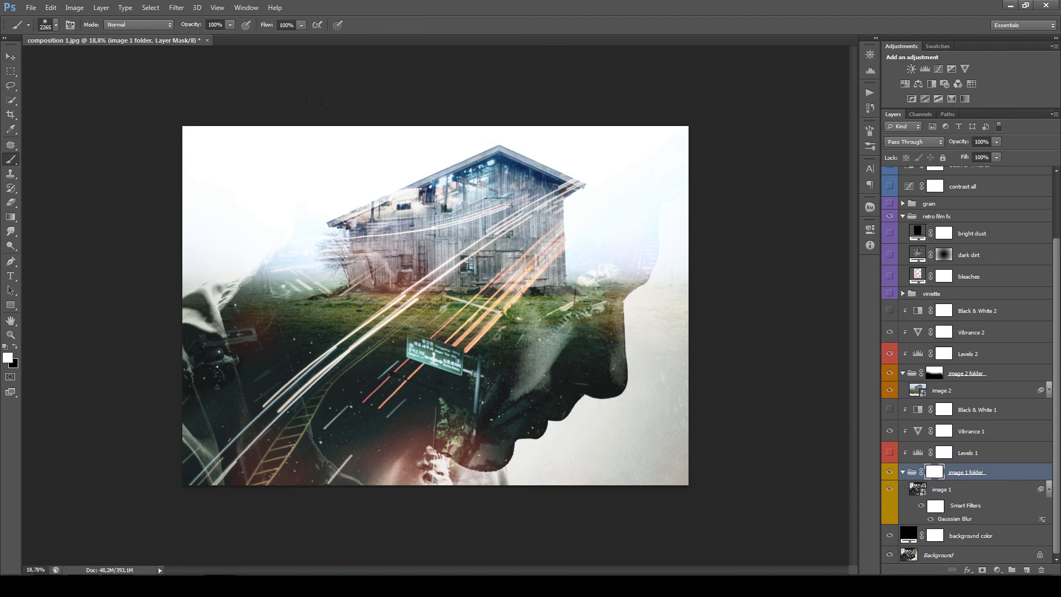
pyautogui.moveTo(429, 218); pyautogui.dragTo(346, 243)
pyautogui.click(9, 357)
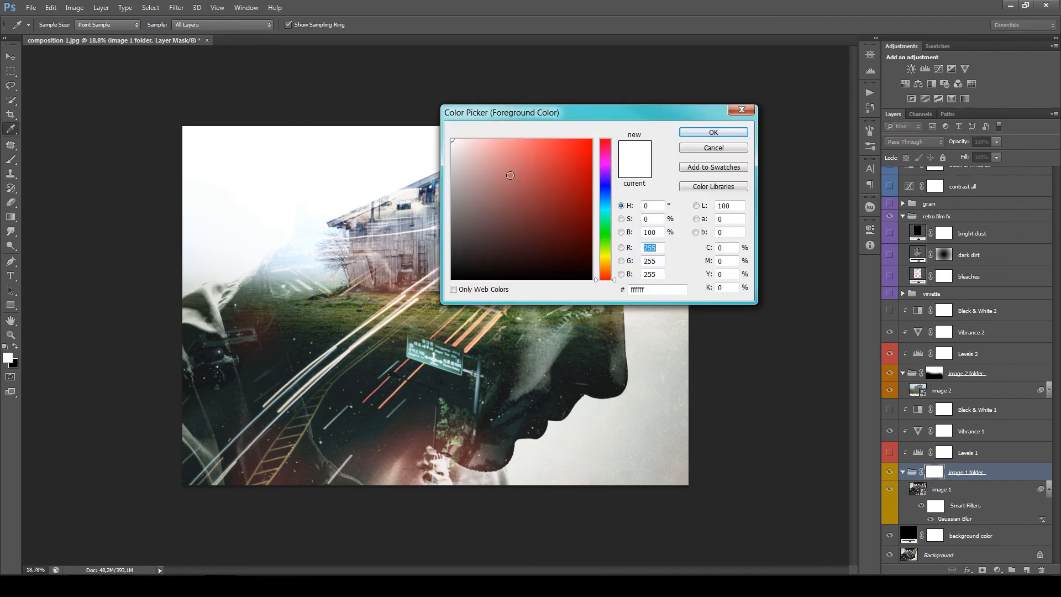
pyautogui.click(452, 280)
pyautogui.click(713, 132)
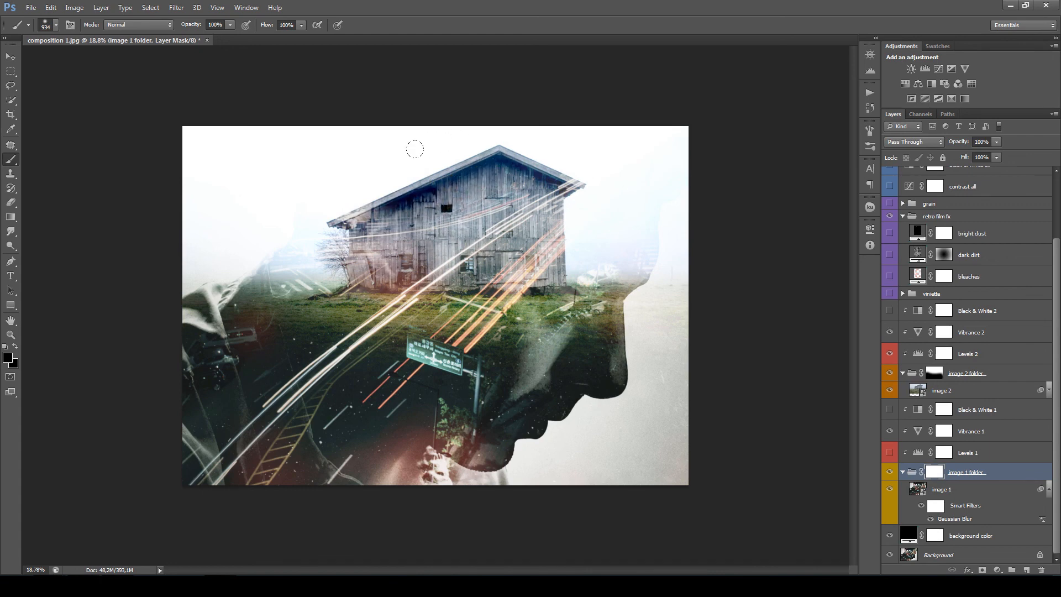
pyautogui.moveTo(330, 163)
pyautogui.mouseDown()
pyautogui.moveTo(473, 133)
pyautogui.moveTo(451, 161)
pyautogui.moveTo(361, 192)
pyautogui.moveTo(390, 235)
pyautogui.moveTo(423, 232)
pyautogui.moveTo(373, 251)
pyautogui.moveTo(376, 193)
pyautogui.mouseUp()
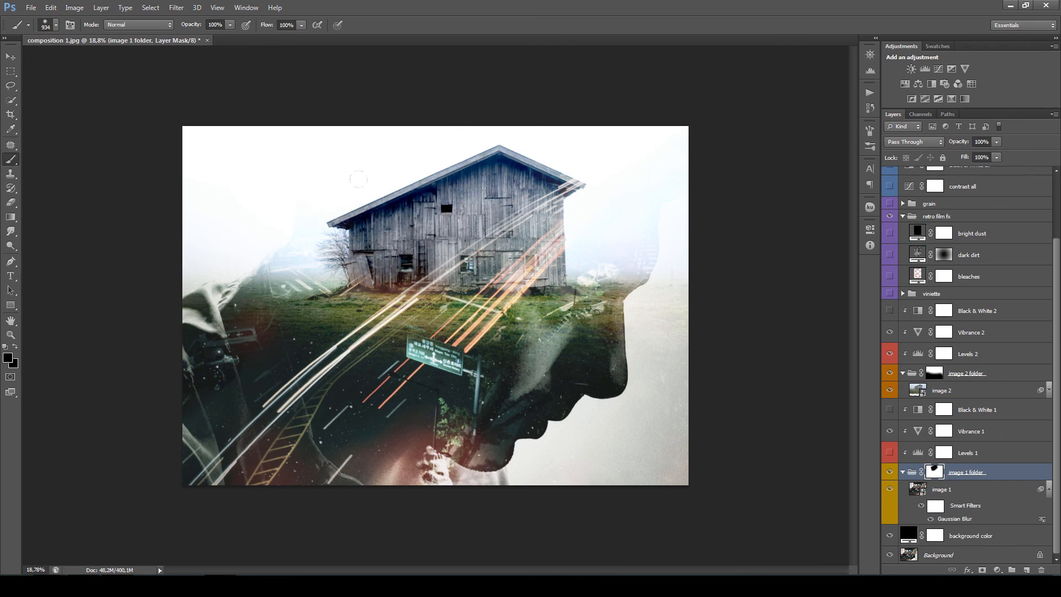